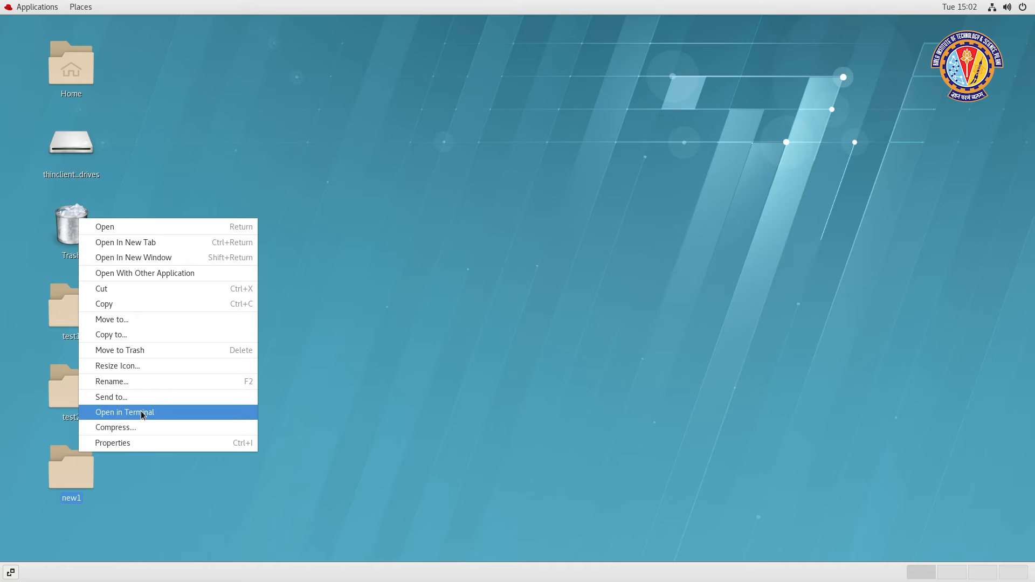
Open a terminal in the new1 desktop folder and print its working directory with pwd.
click(141, 413)
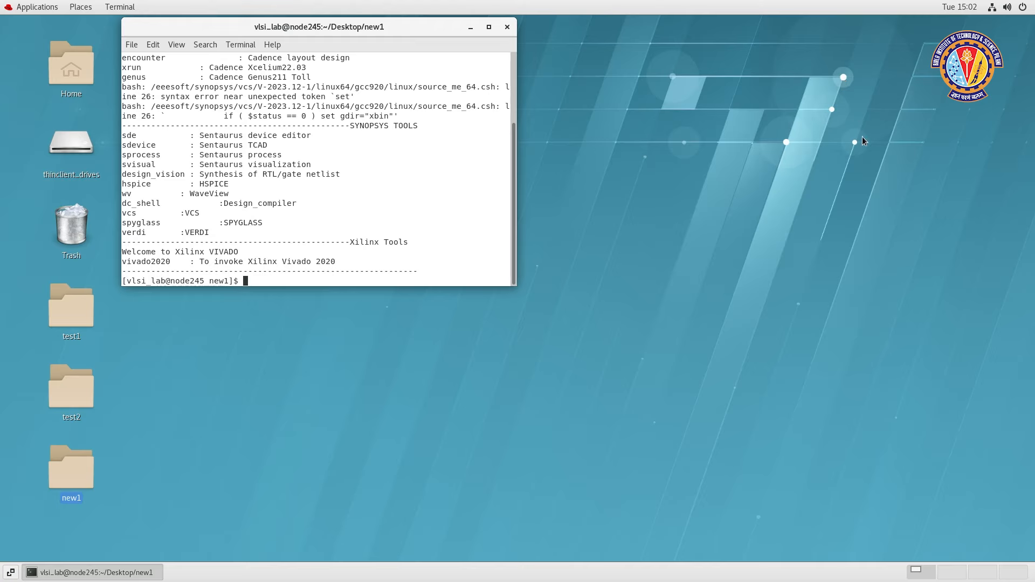
text(pwd)
key(Return)
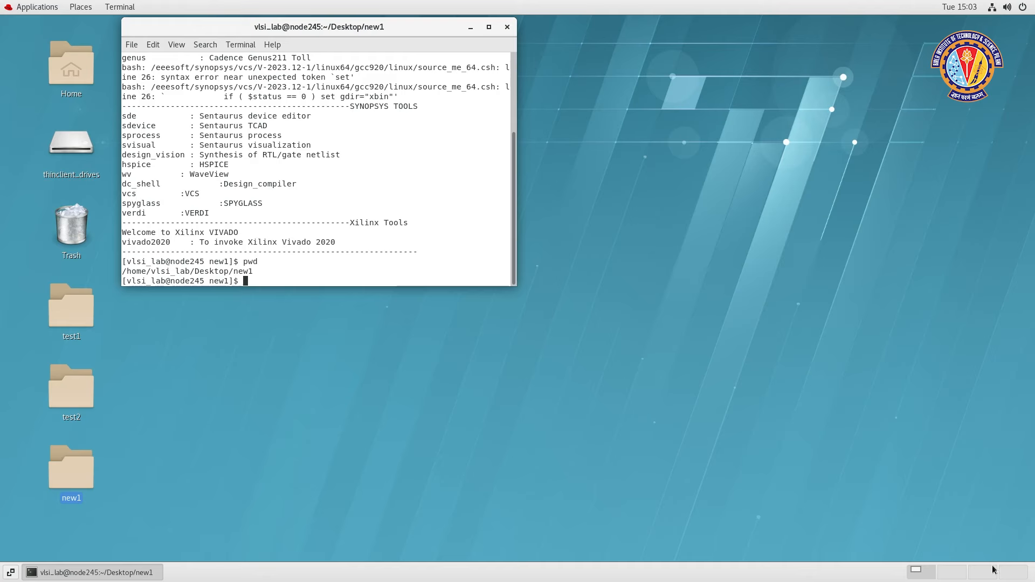
Copy /eeesoft/tool_library/cadence_analog_labs_613 recursively into /home/vlsi_lab/Desktop/new1 with scp -r.
text(scp -r /)
text(eeesoft/tool_libra)
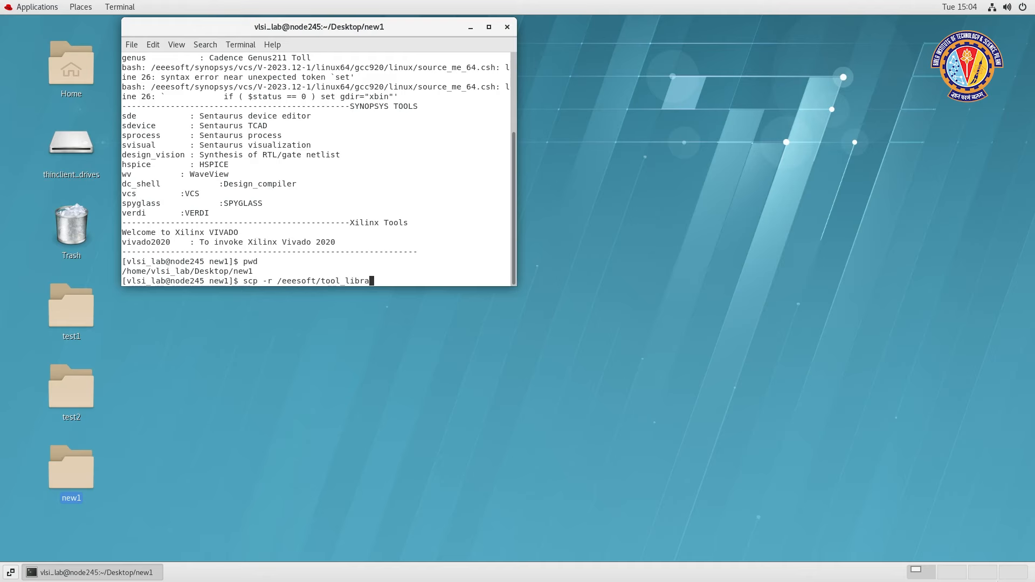
key(Tab)
text(cad)
key(Tab)
text(analog_labs_613)
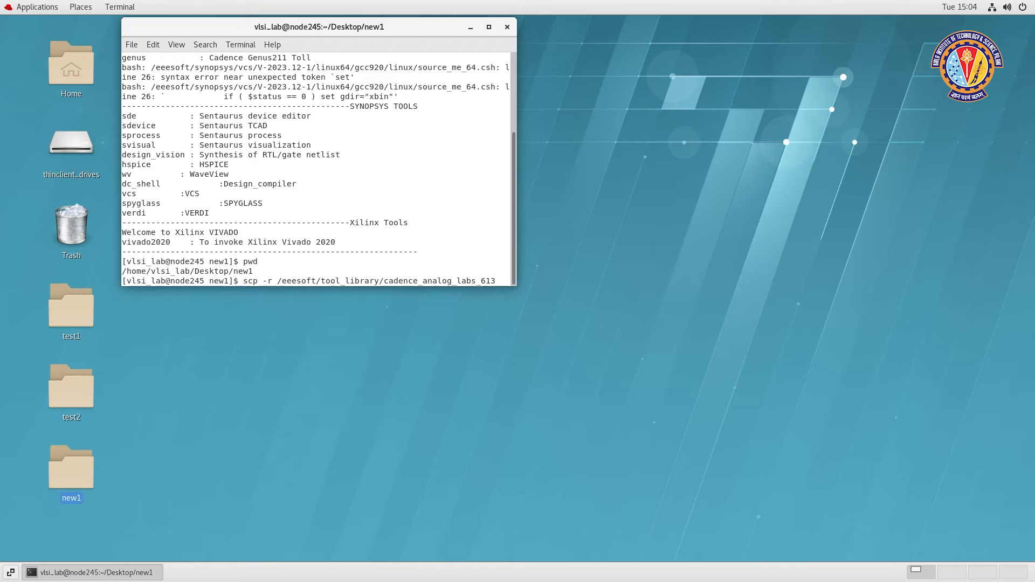
text( /)
text(home)
text(/)
text(vlsi)
text(_lab)
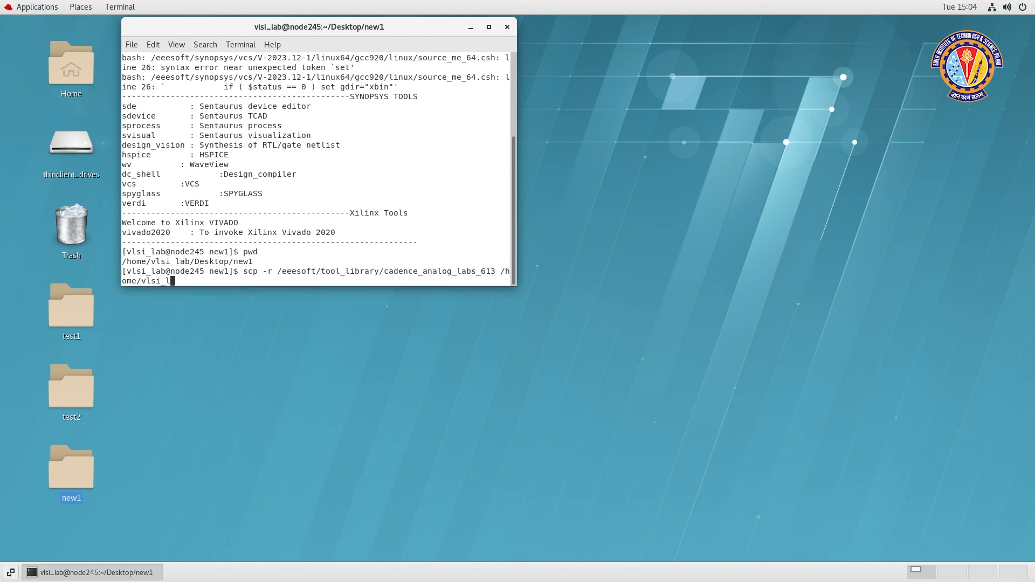
text(/Desktop/new1)
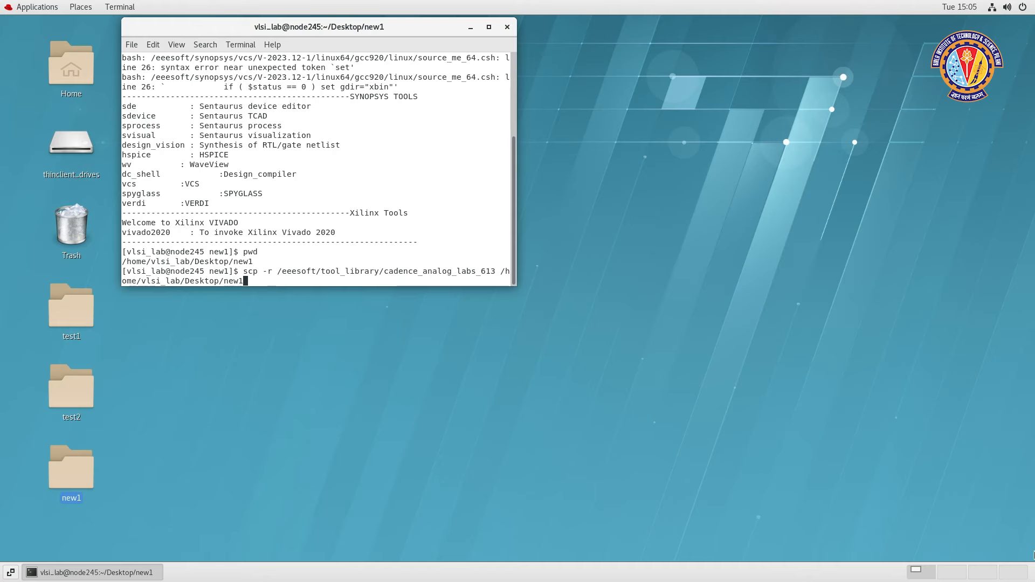
key(Return)
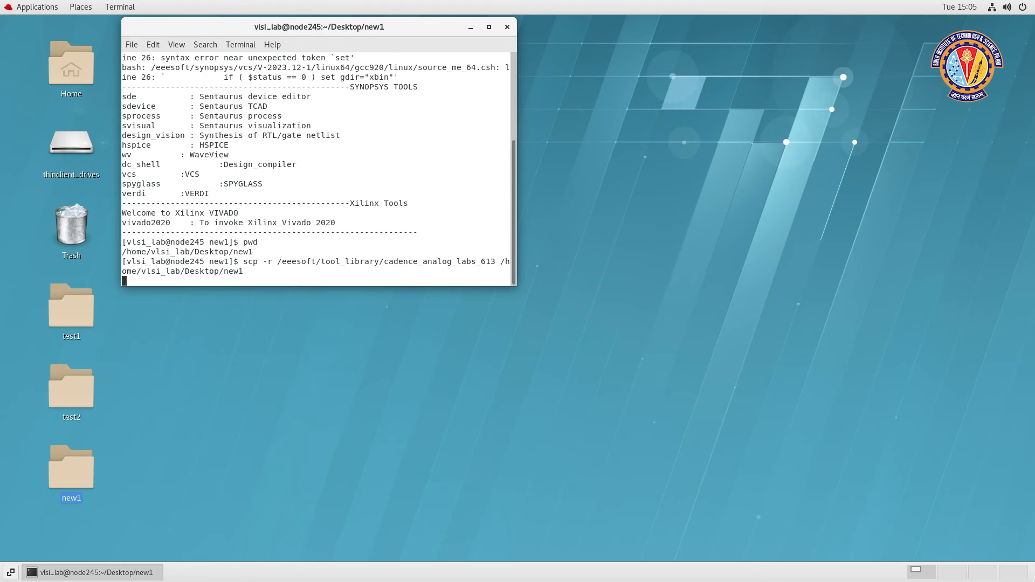
Check the new1 folder for the copied cadence_analog_labs_613 folder and close the file and terminal windows once the copy finishes.
double_click(59, 466)
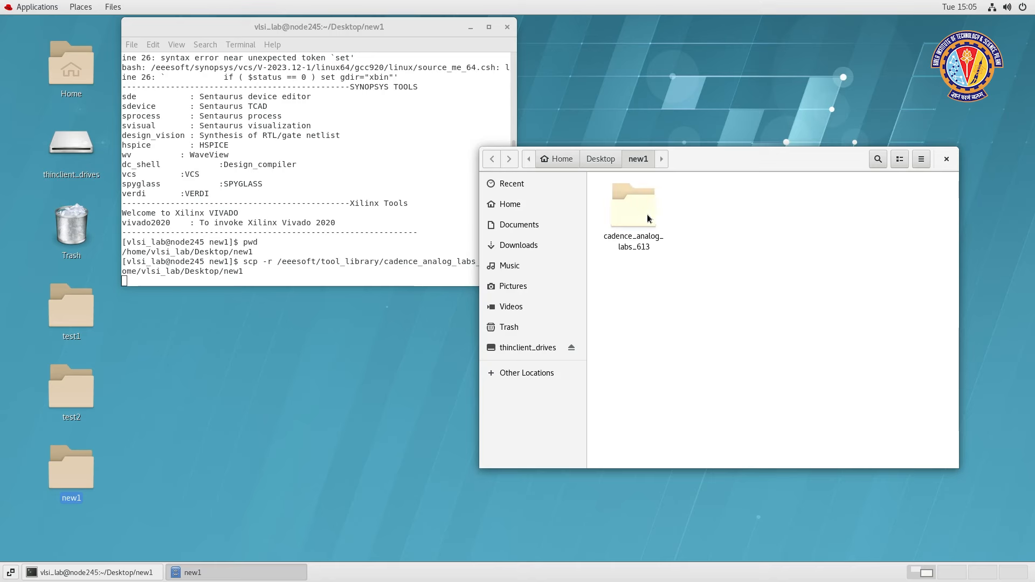
click(507, 27)
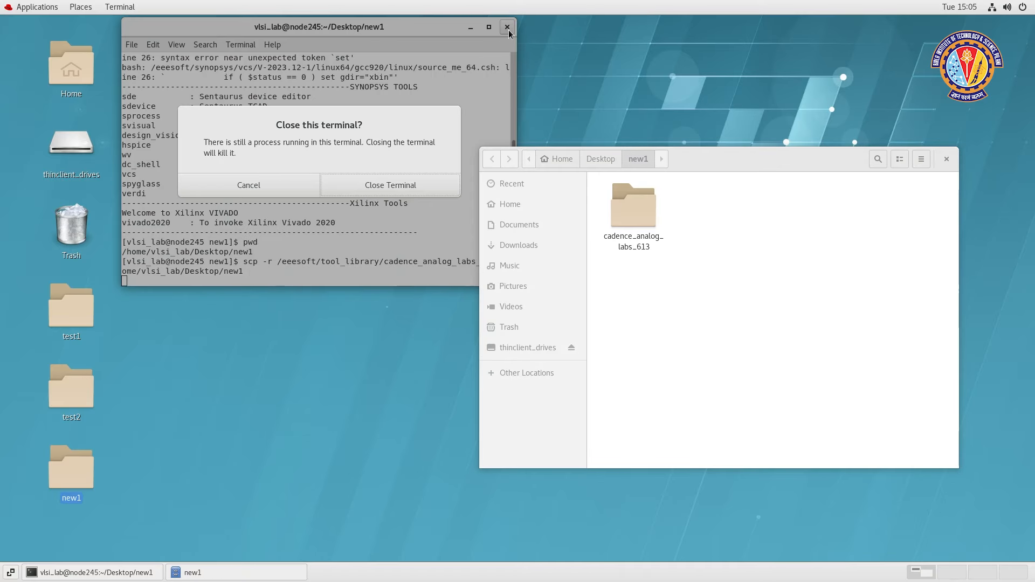
click(299, 185)
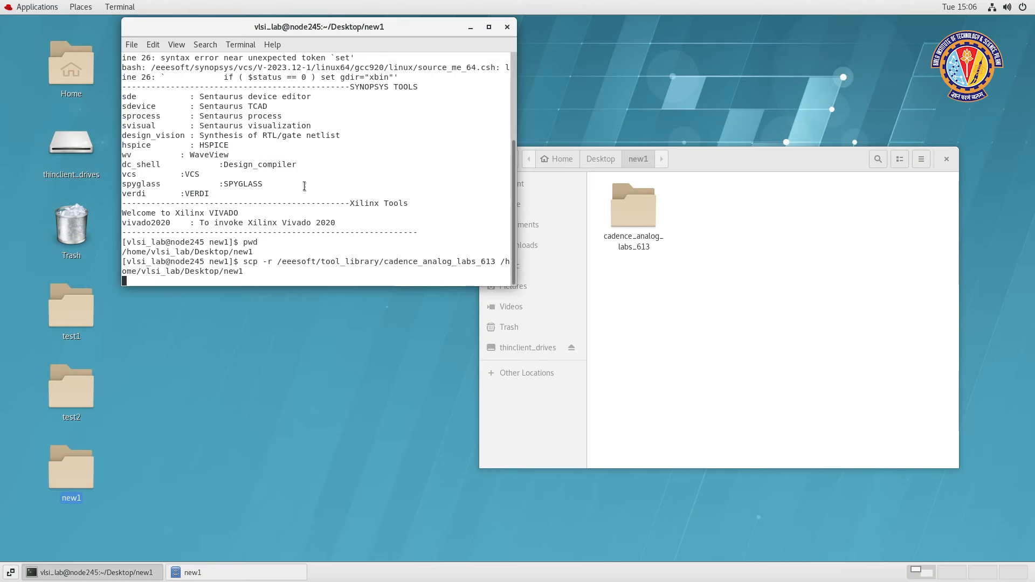
click(794, 160)
drag(777, 122, 797, 90)
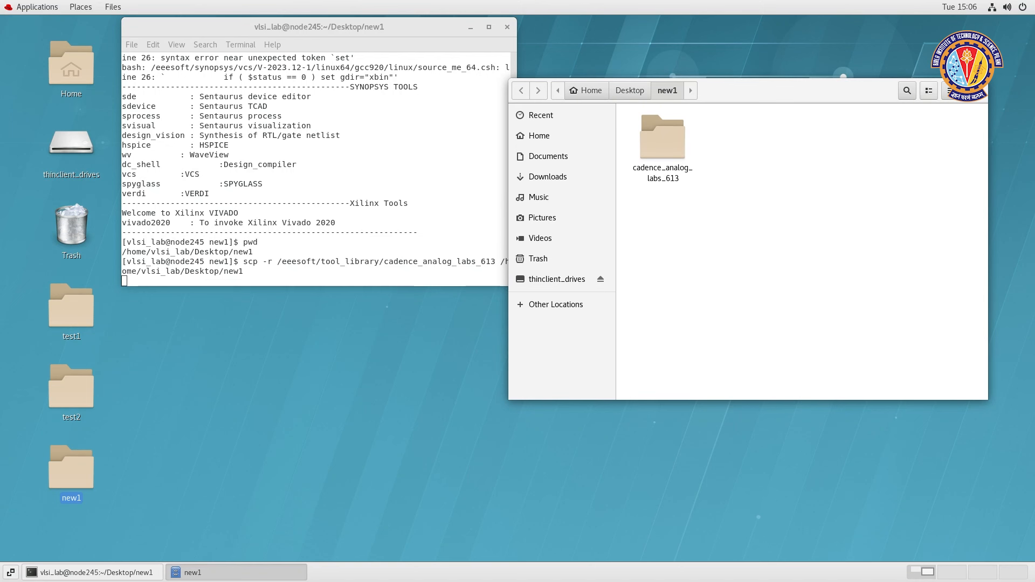
click(974, 90)
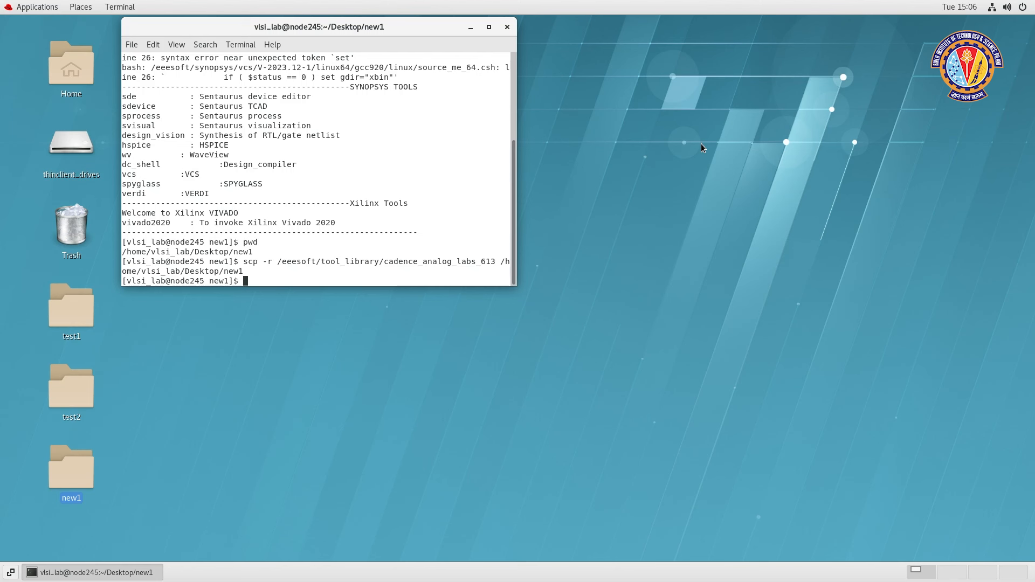
click(509, 27)
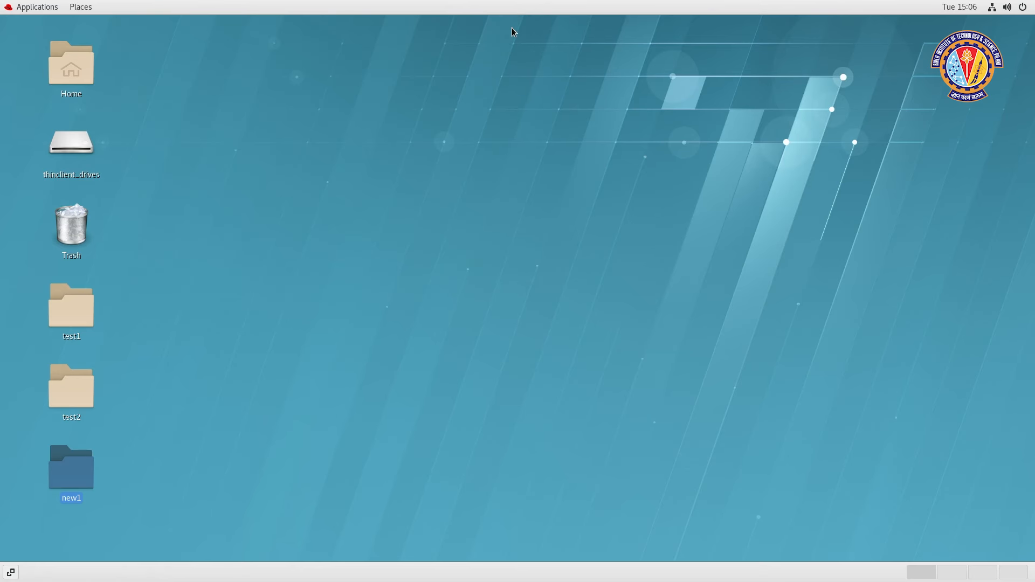
Try to launch Virtuoso in the background from a terminal opened in new1's cadence_analog_labs_613 folder.
click(260, 325)
double_click(58, 474)
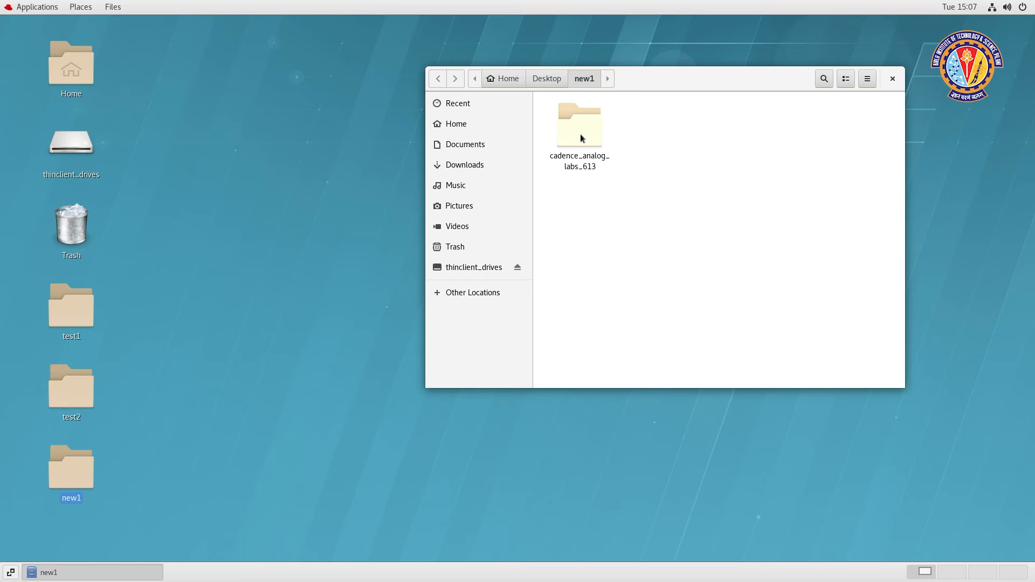
right_click(580, 135)
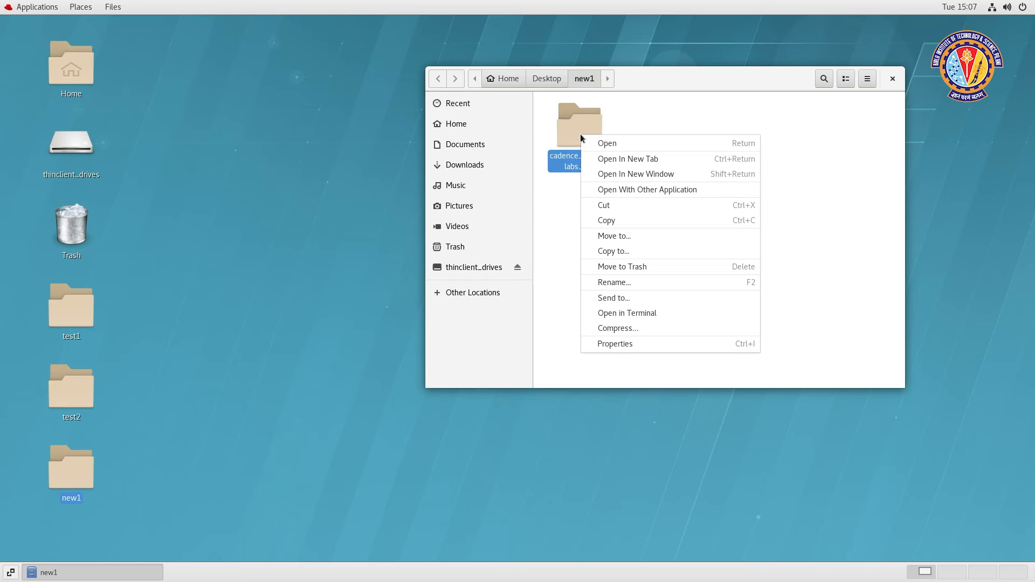
click(651, 313)
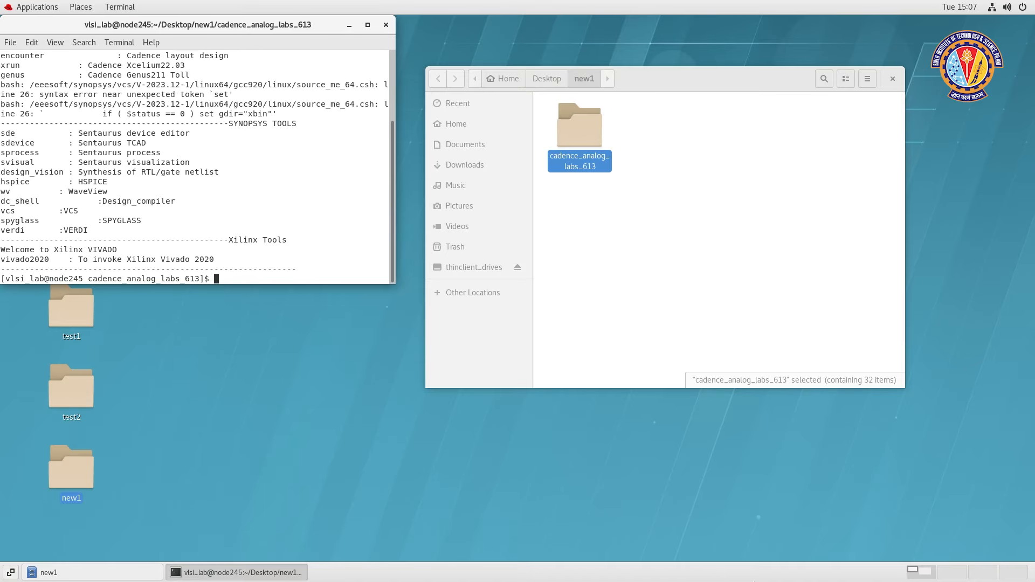
text(virtuoso &)
key(Return)
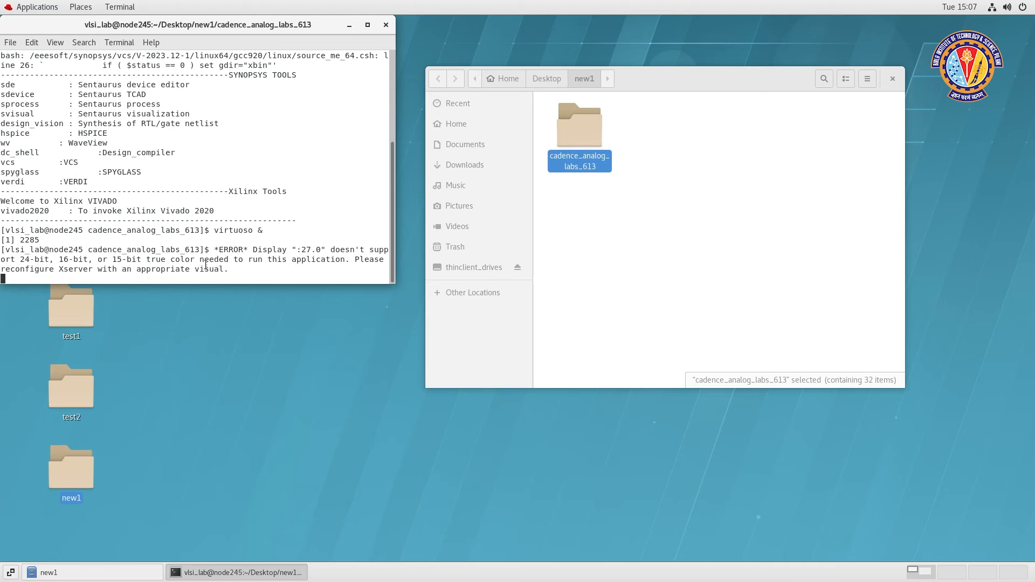
Close the terminal and file windows and log out of the remote Linux session.
click(386, 25)
click(891, 79)
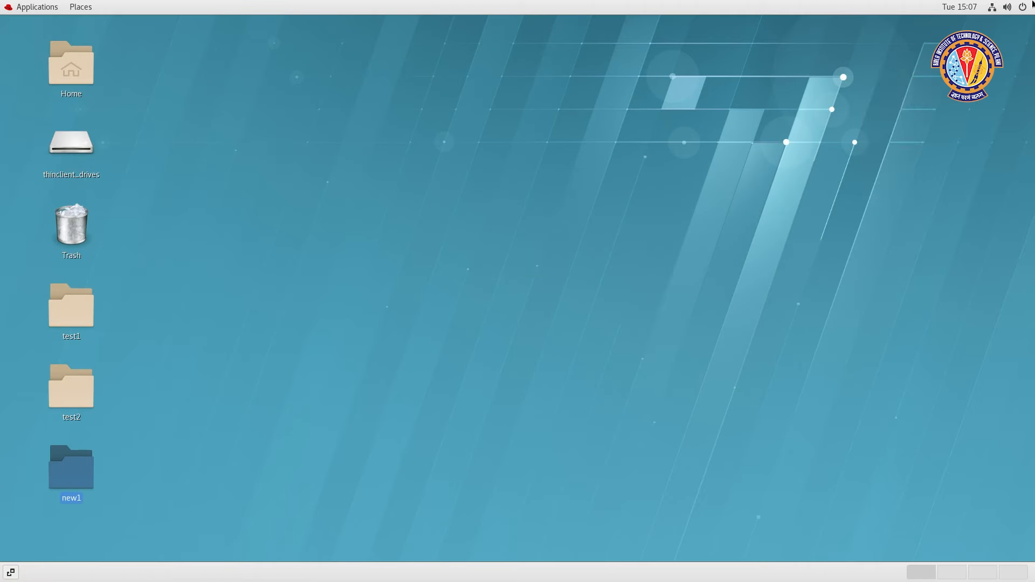
click(1007, 7)
click(958, 106)
click(923, 131)
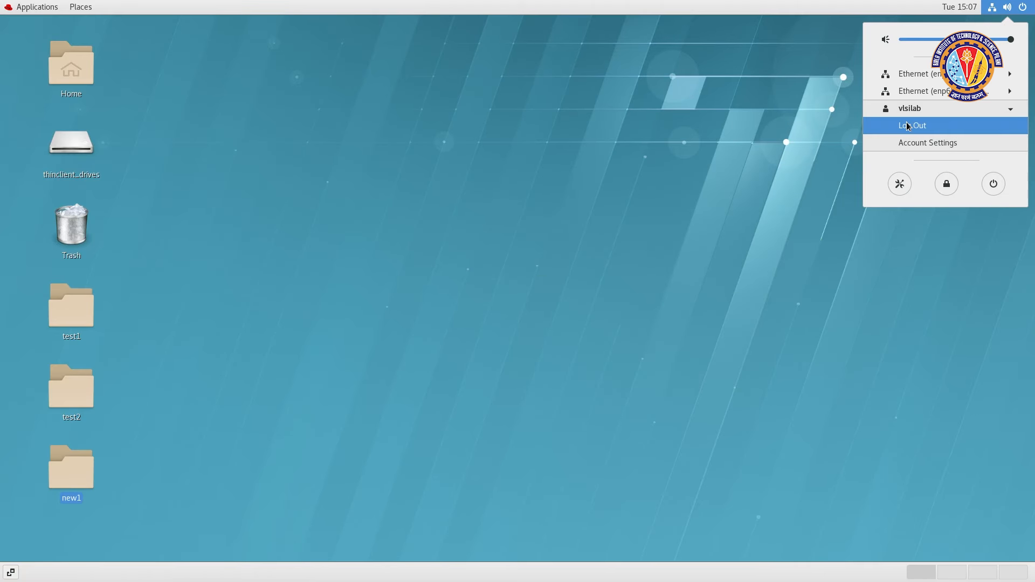
click(553, 324)
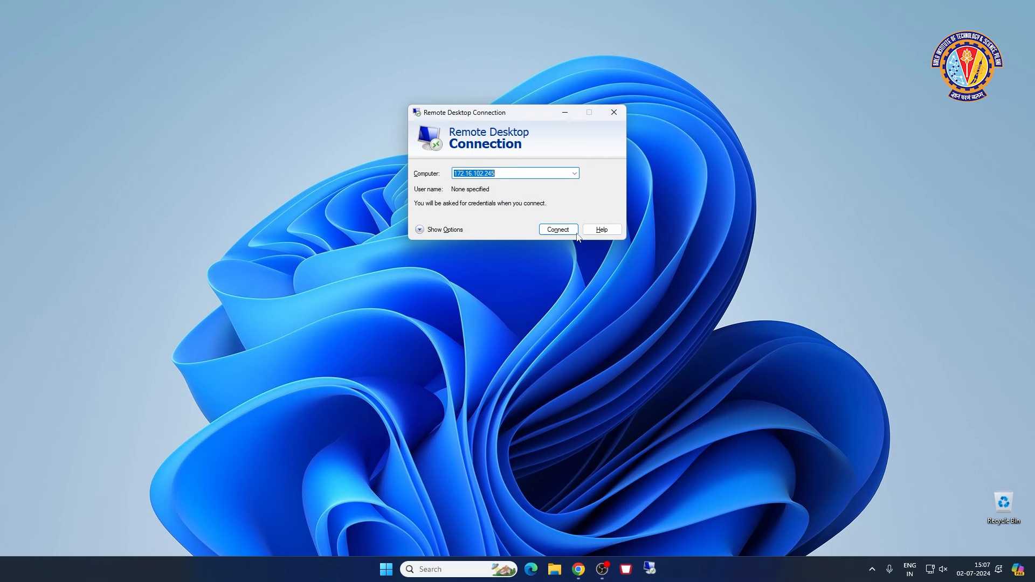
Set the remote session's color depth to True Color (24 bit) in Remote Desktop Connection.
click(420, 230)
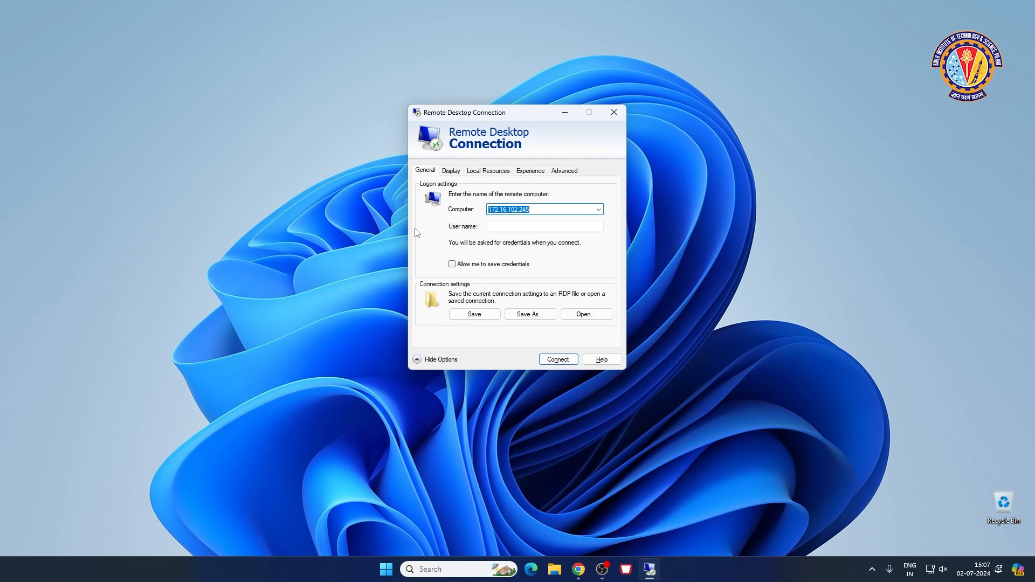
click(452, 171)
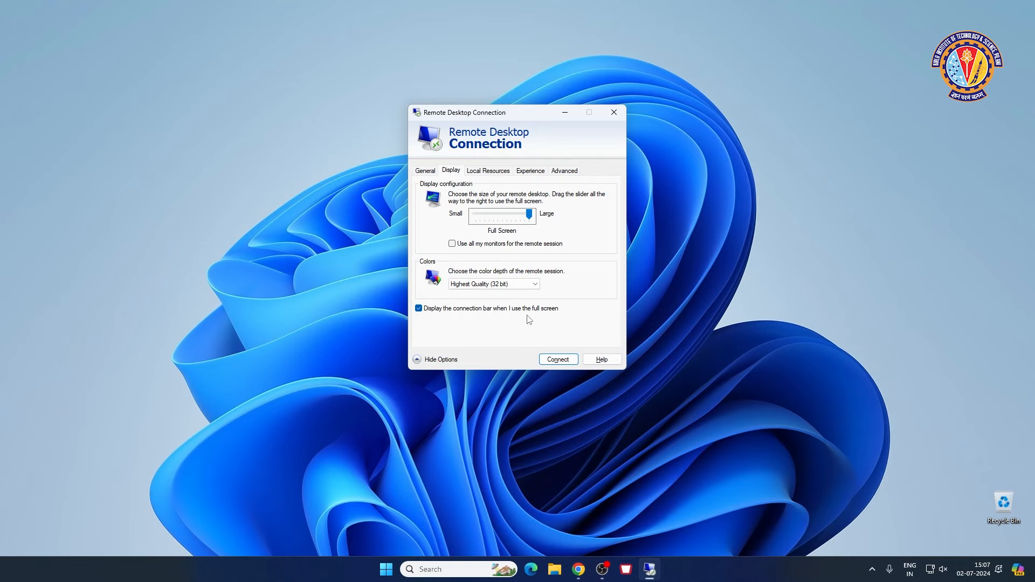
click(512, 286)
click(504, 308)
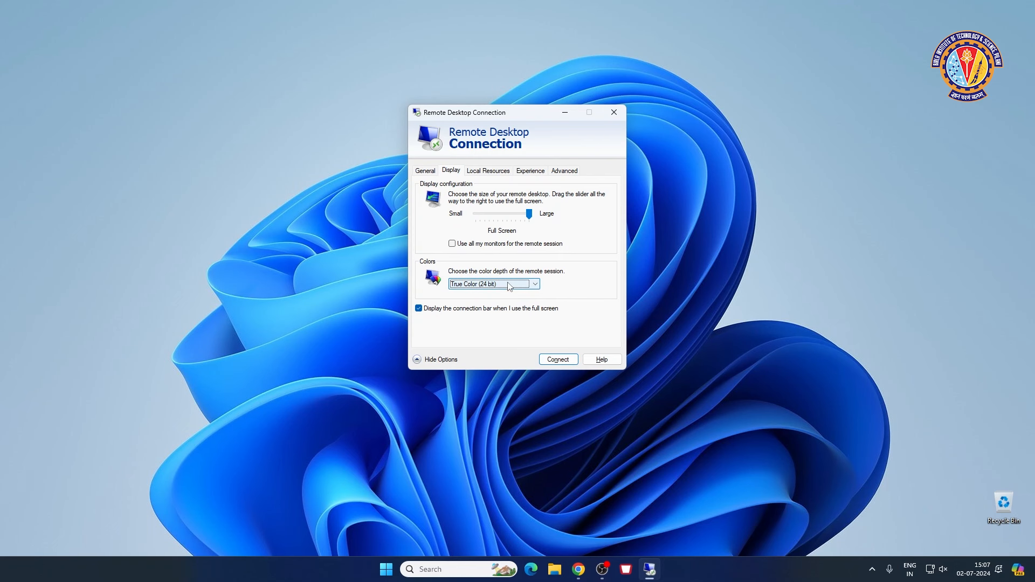
Connect to 172.16.102.245 despite the certificate errors and log in with the lab account's username and password.
click(558, 359)
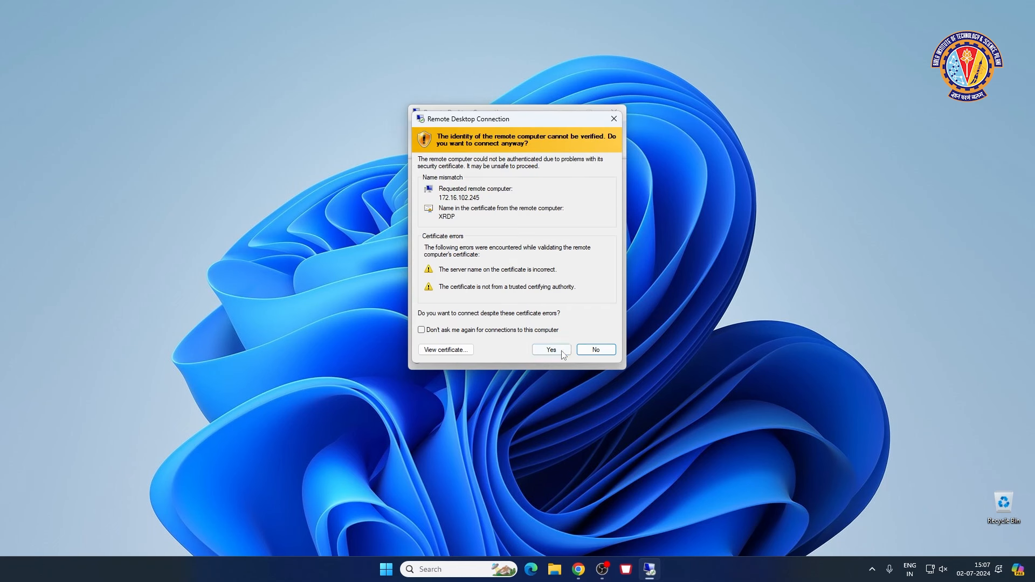
click(562, 353)
text(vlsi)
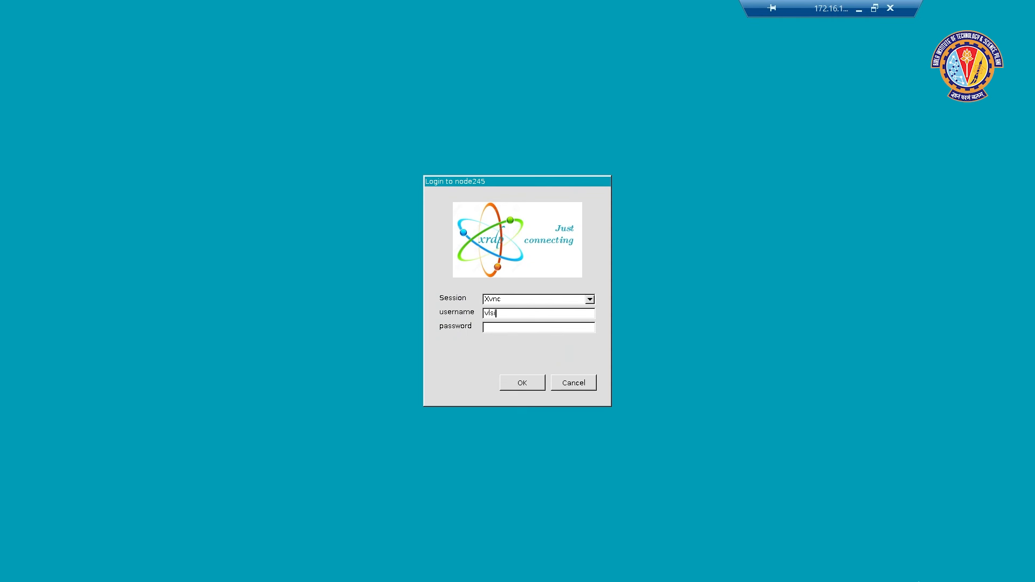
text(_lab)
key(Tab)
text(*)
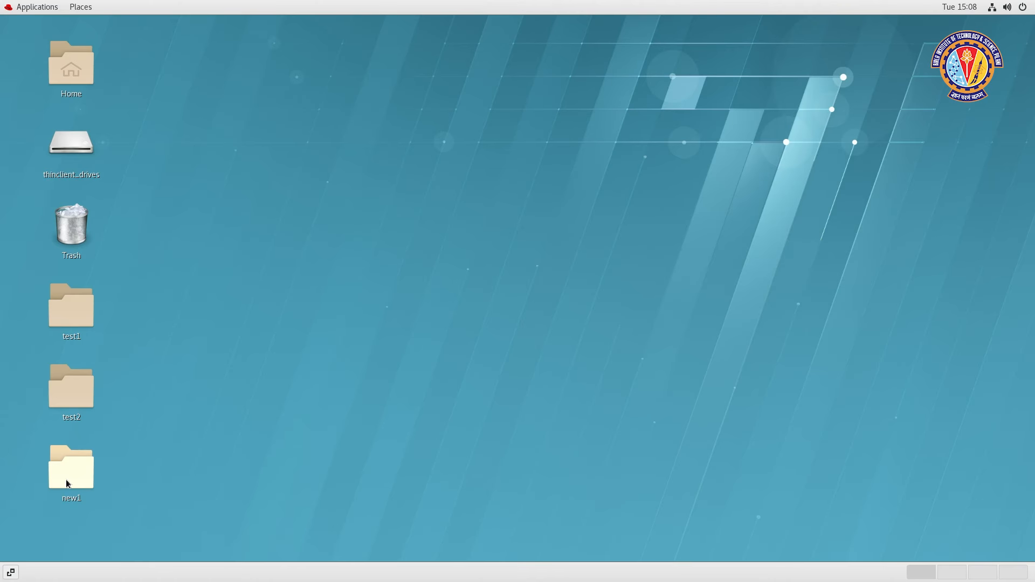
Open a terminal in new1's cadence_analog_labs_613 folder and start Virtuoso with the command virtuoso &.
double_click(63, 477)
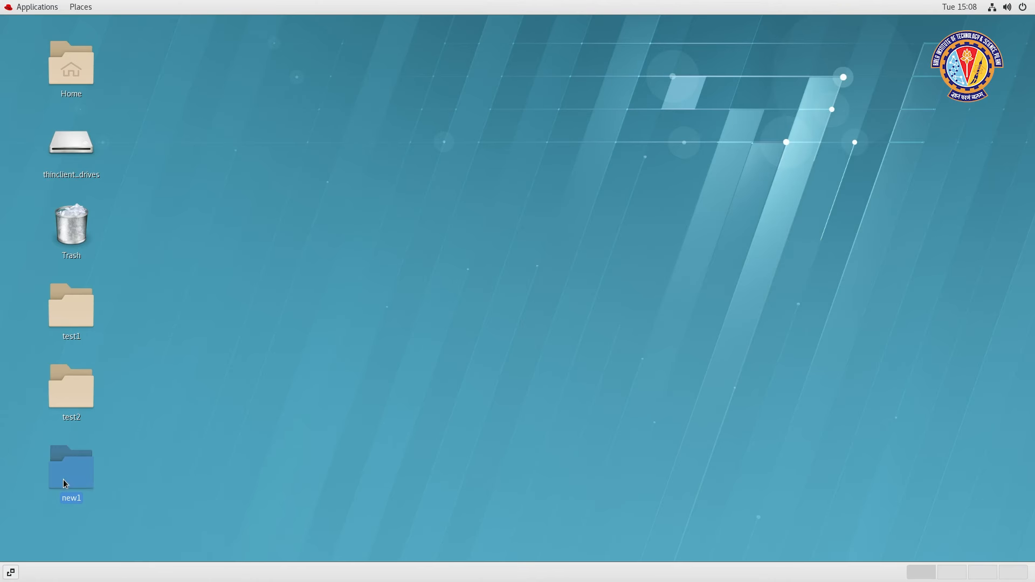
right_click(587, 142)
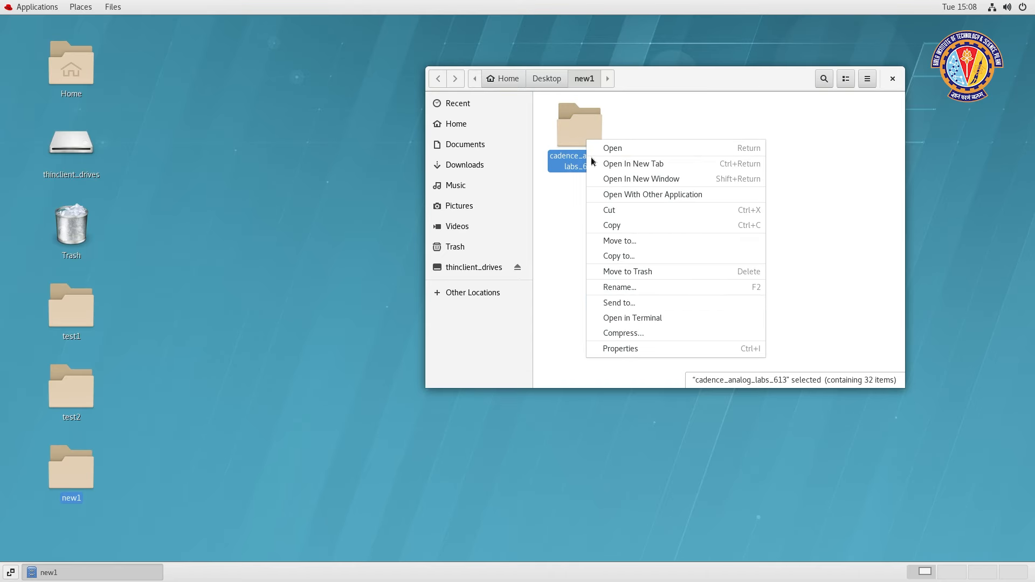
click(642, 317)
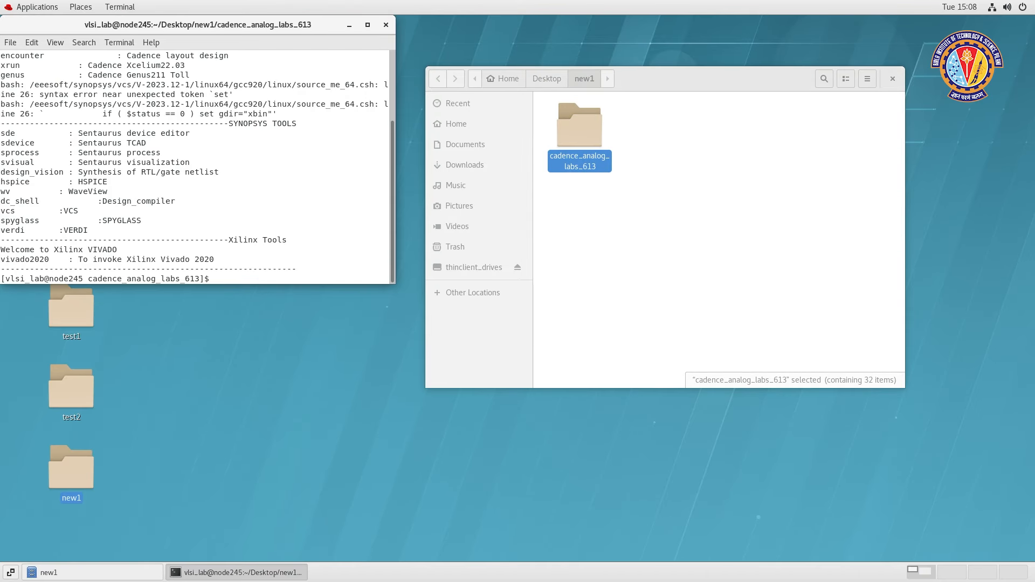
text(virtuoso &)
key(Return)
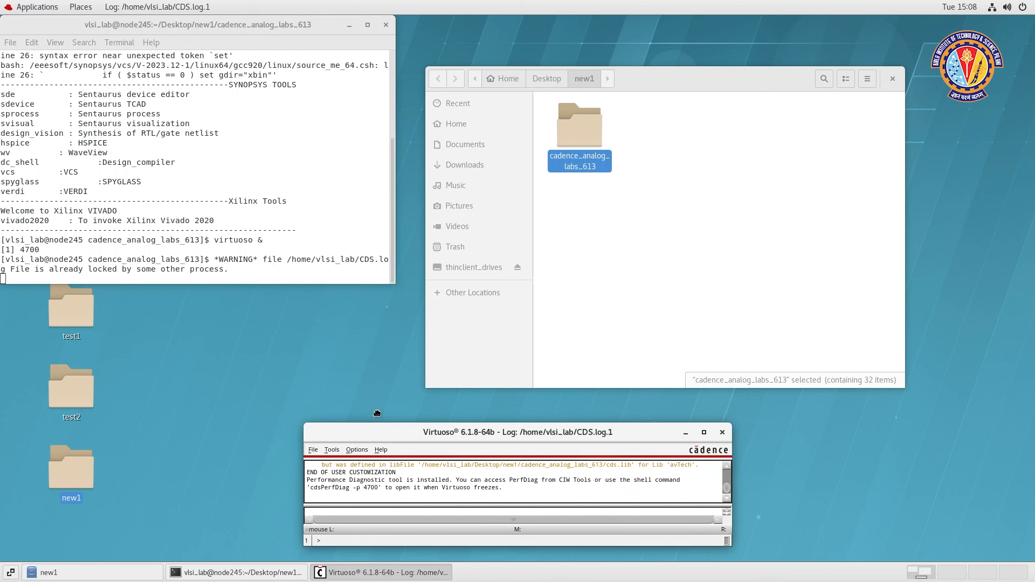
Move the Virtuoso log window higher, close the new1 file window and minimize the terminal.
drag(376, 413, 377, 381)
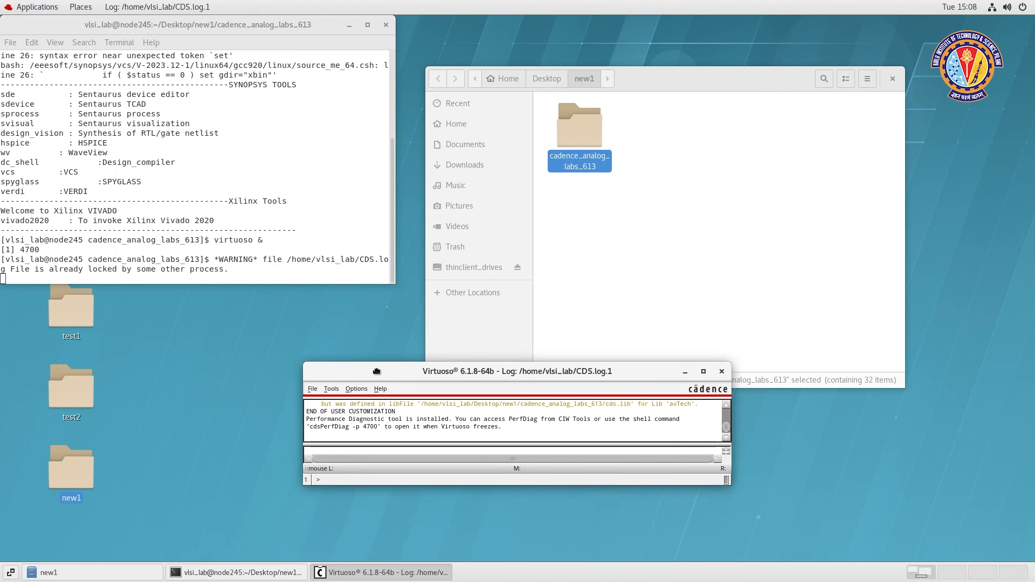
click(293, 27)
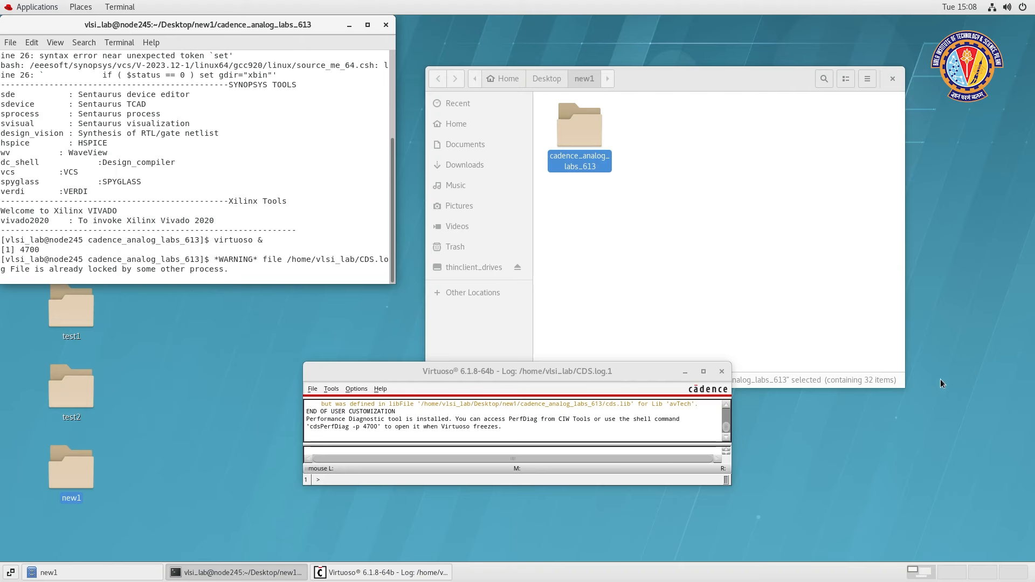
click(893, 78)
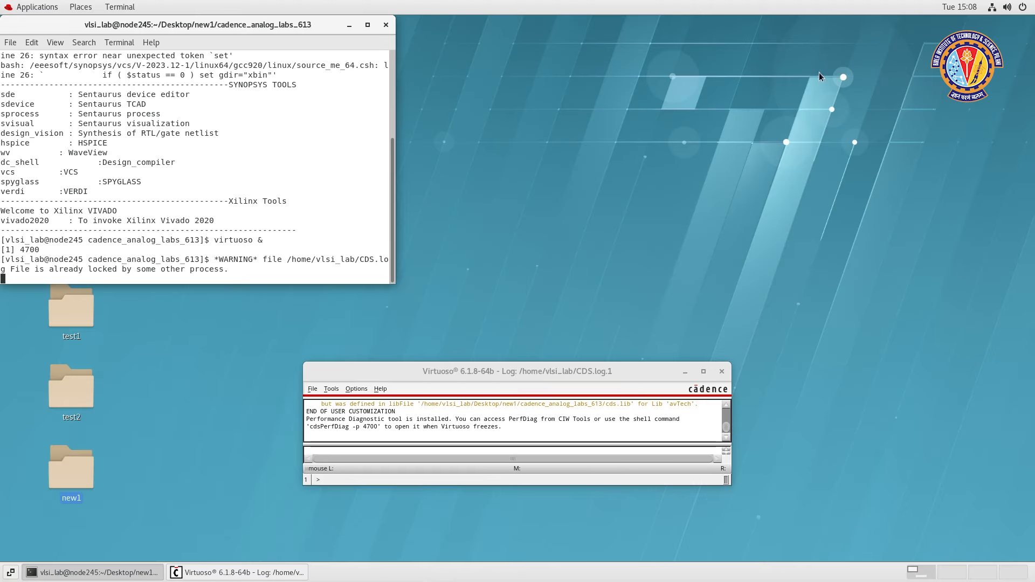
click(349, 24)
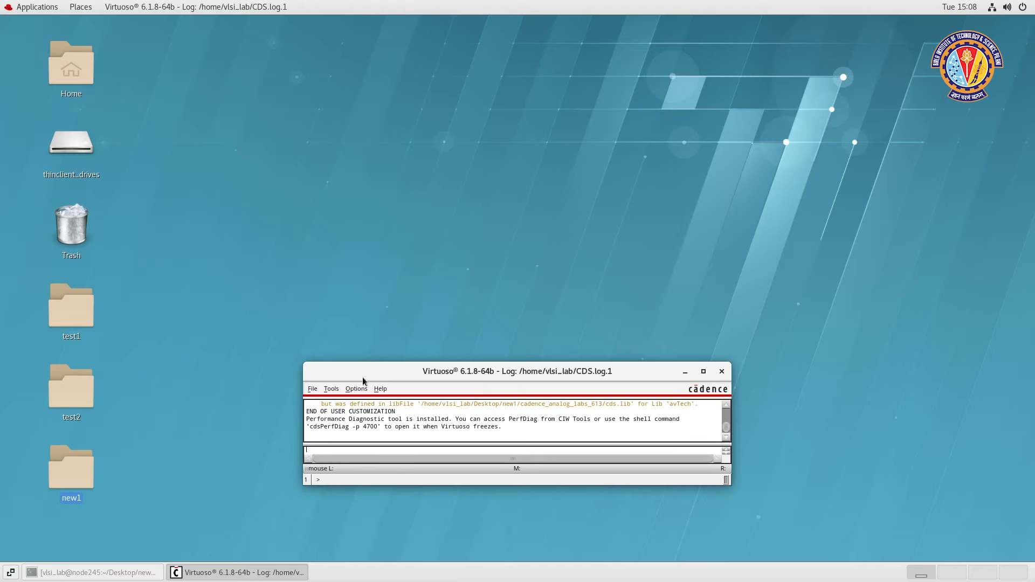
Create a new library named lib attached to the existing gpdk180 technology library, and check the attachment message in the log.
click(315, 389)
mouse_move(338, 408)
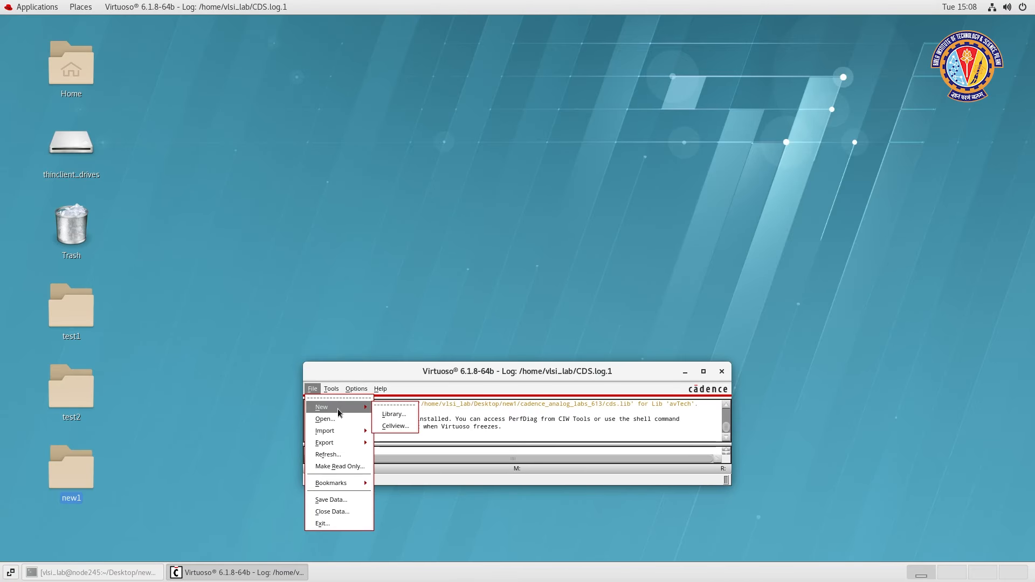
click(387, 413)
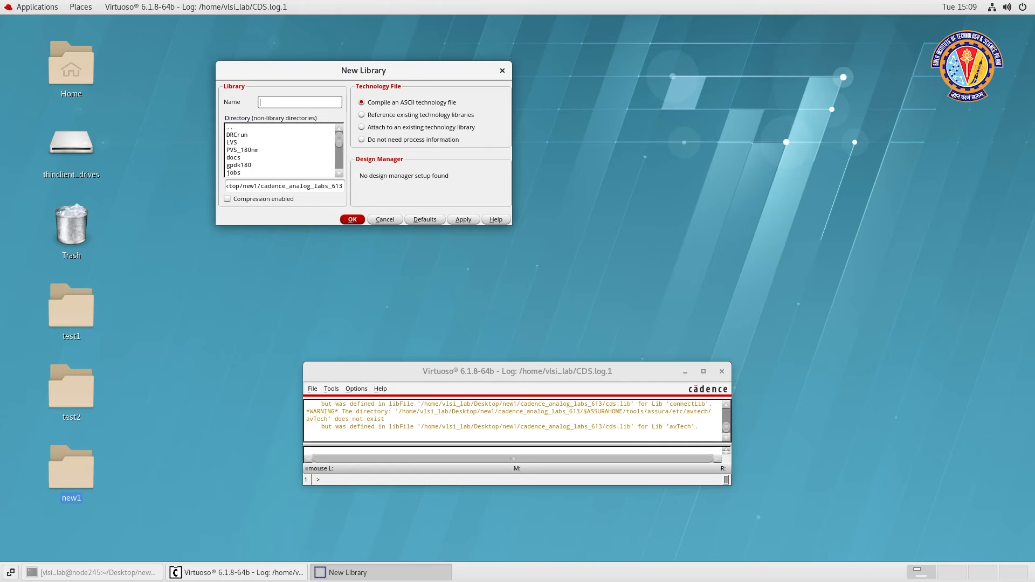
text(lib)
click(407, 129)
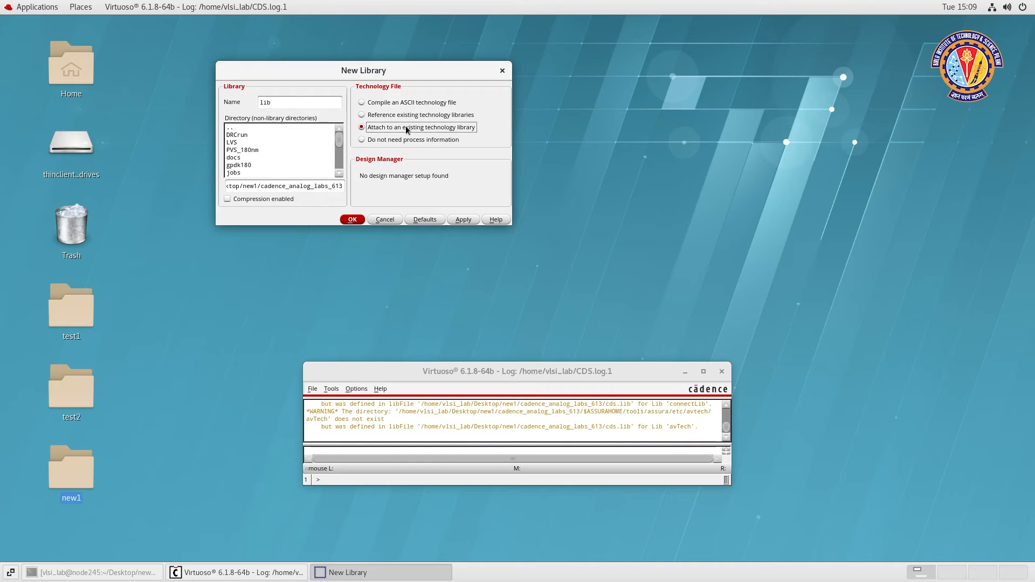
click(352, 220)
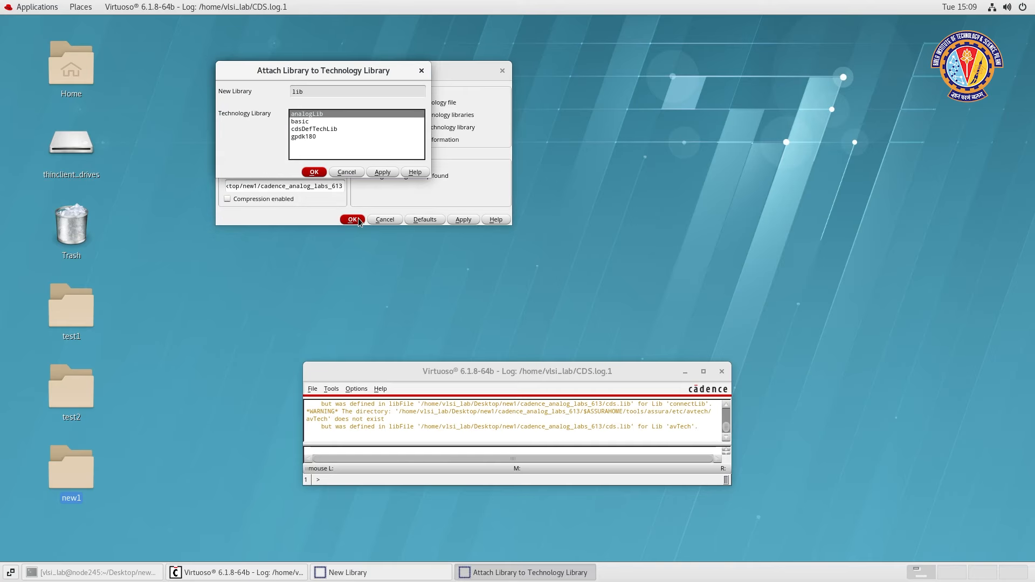
click(309, 137)
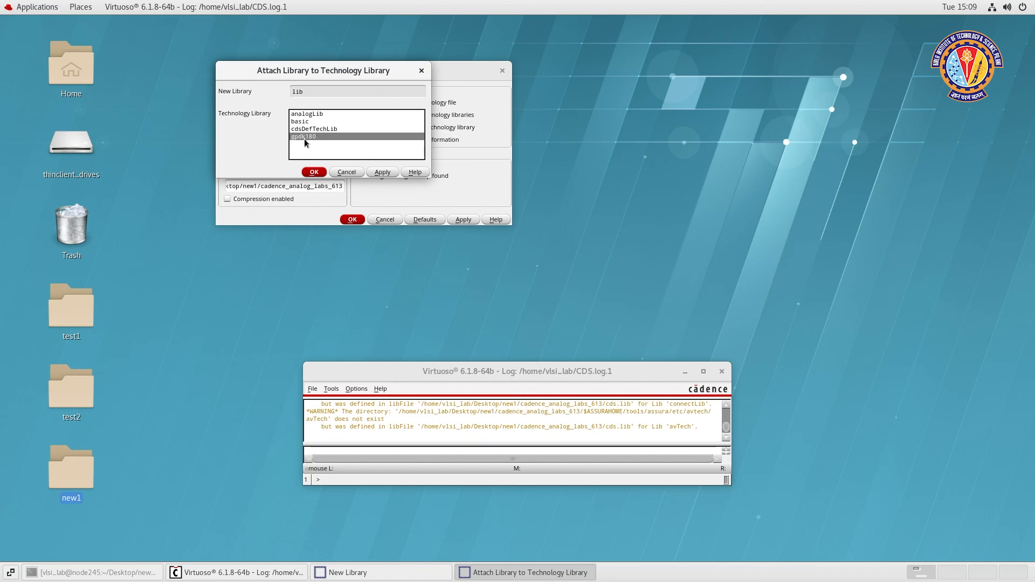
click(314, 173)
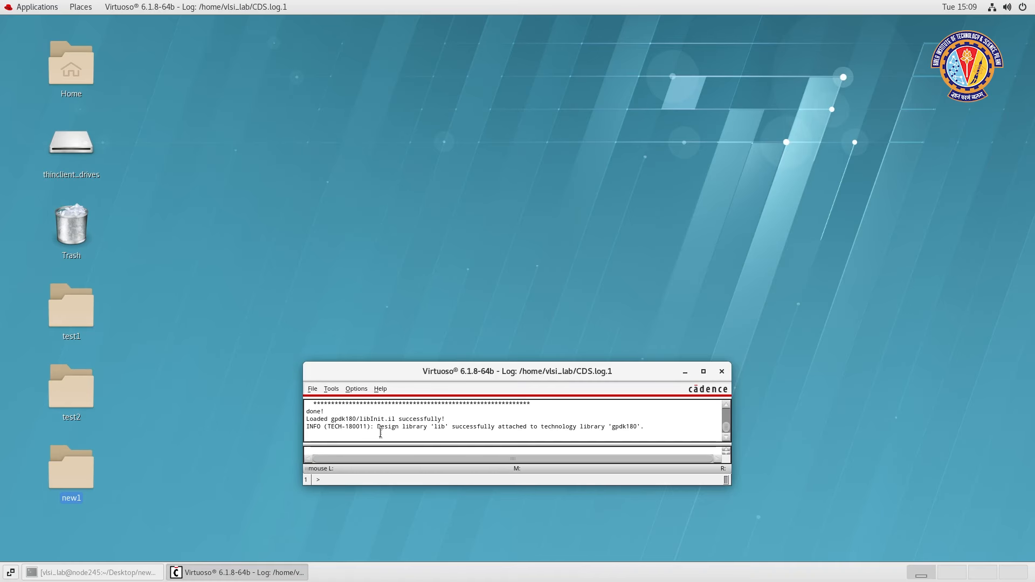
drag(377, 428, 661, 424)
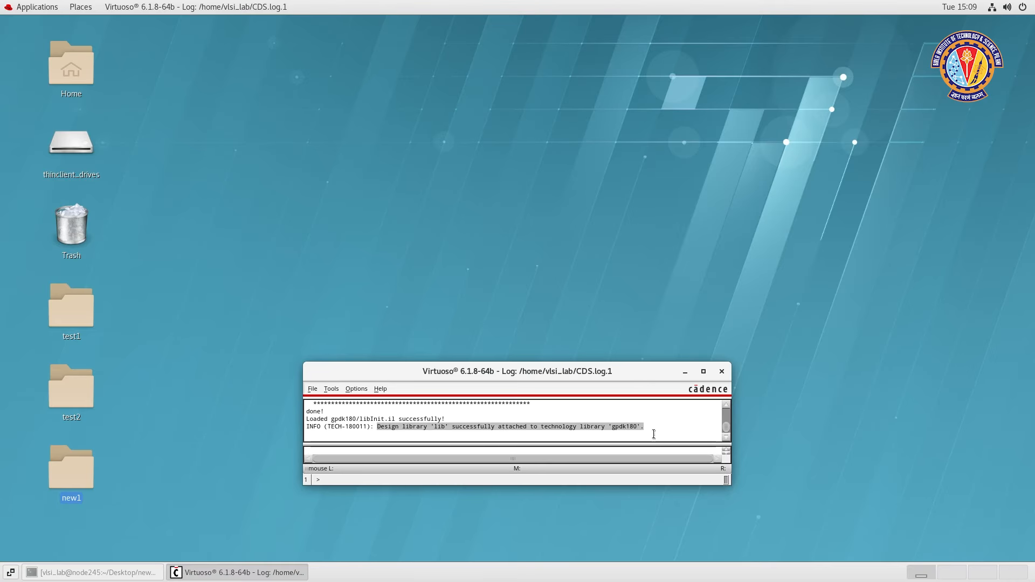
click(653, 435)
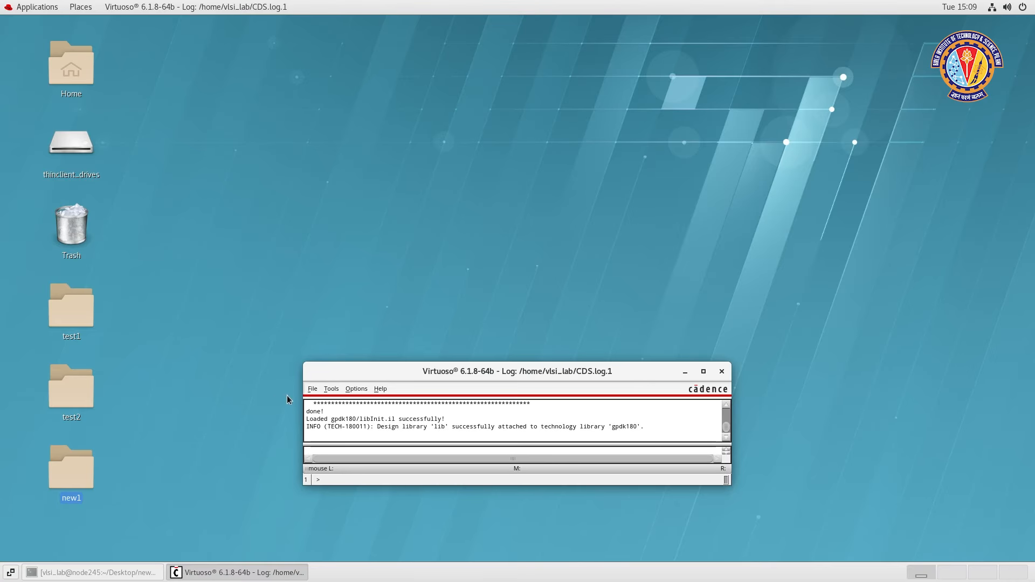
Create a schematic cellview nmoschar in library lib, using the Virtuoso_Schematic_Editor_XL license for this session, and maximize its editor window.
click(316, 390)
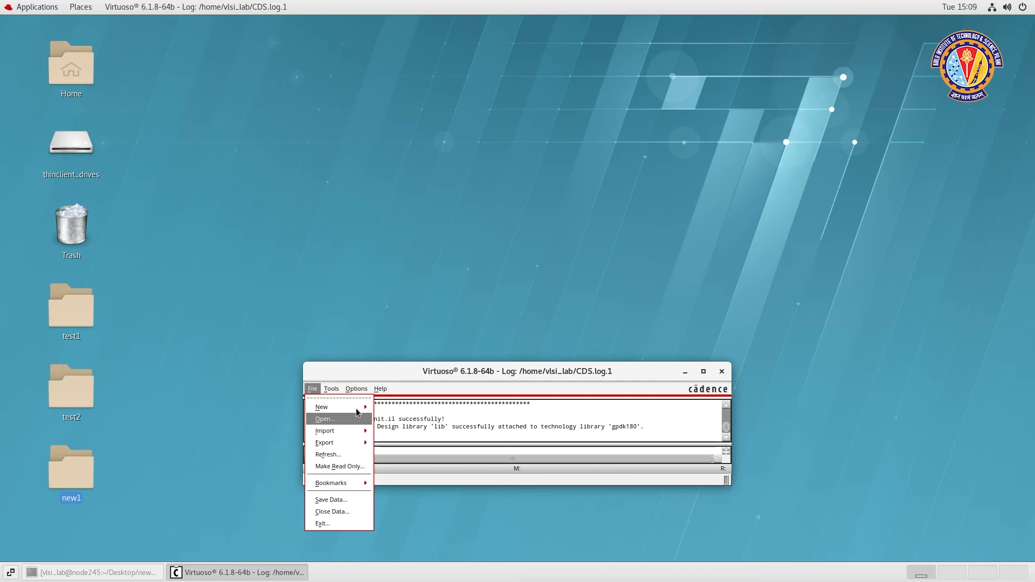
mouse_move(358, 408)
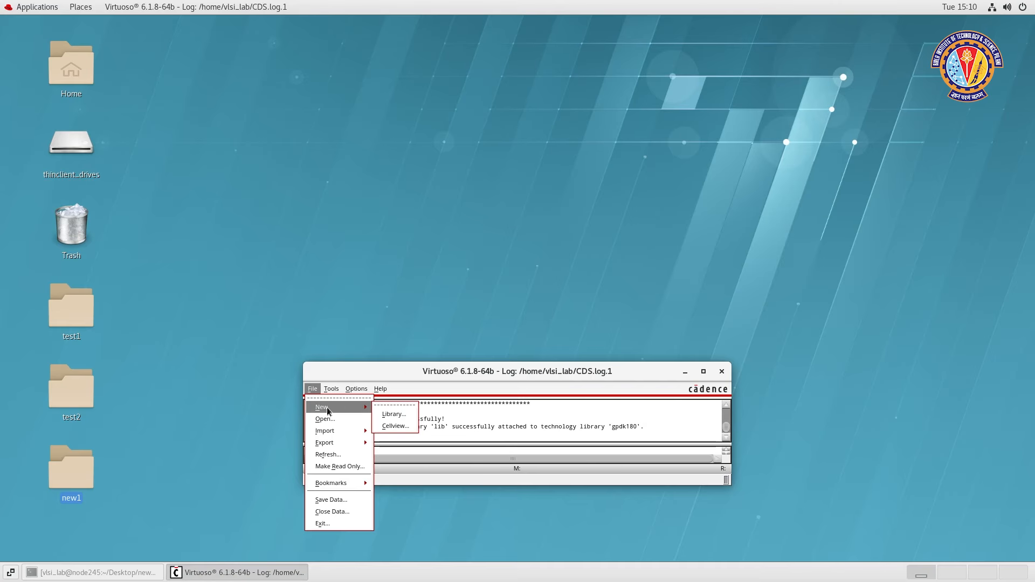
click(394, 427)
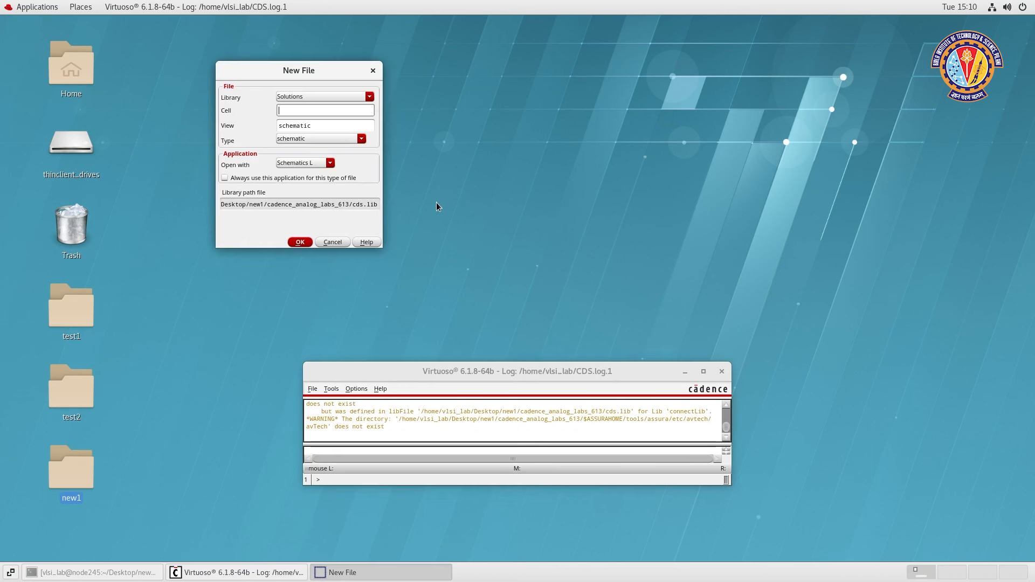
click(344, 98)
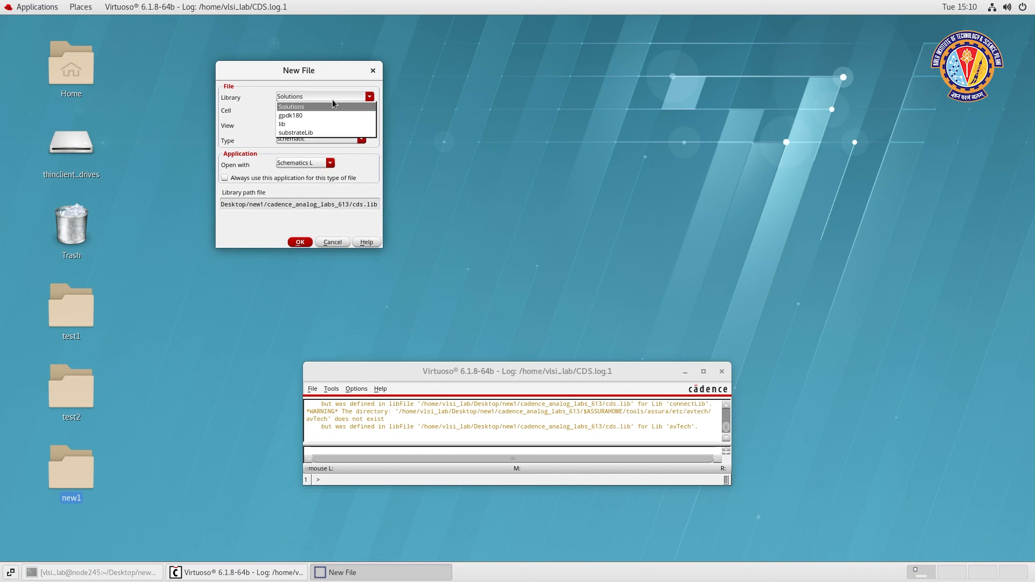
click(295, 125)
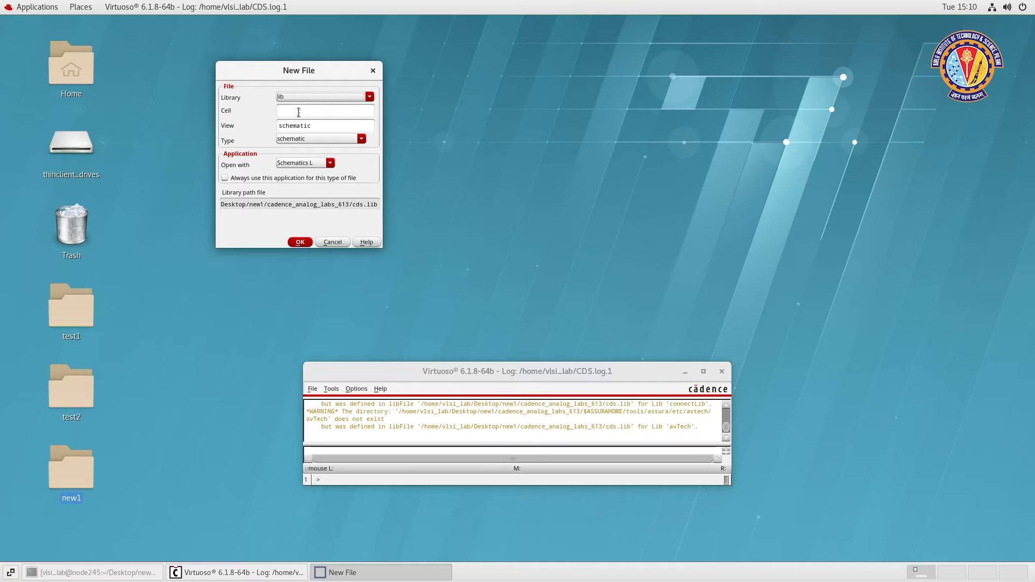
click(298, 112)
text(nmschar)
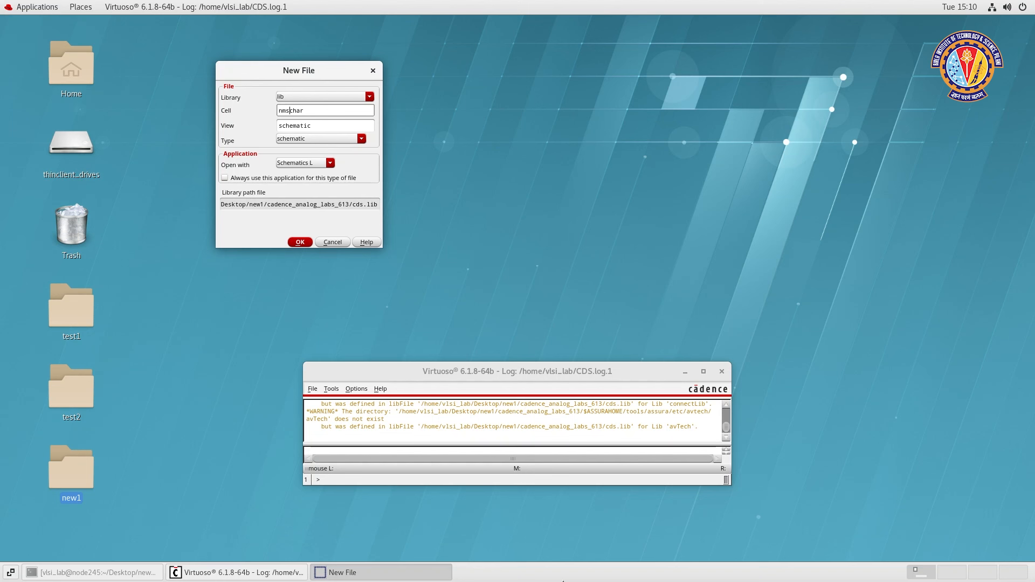
text(o)
click(299, 242)
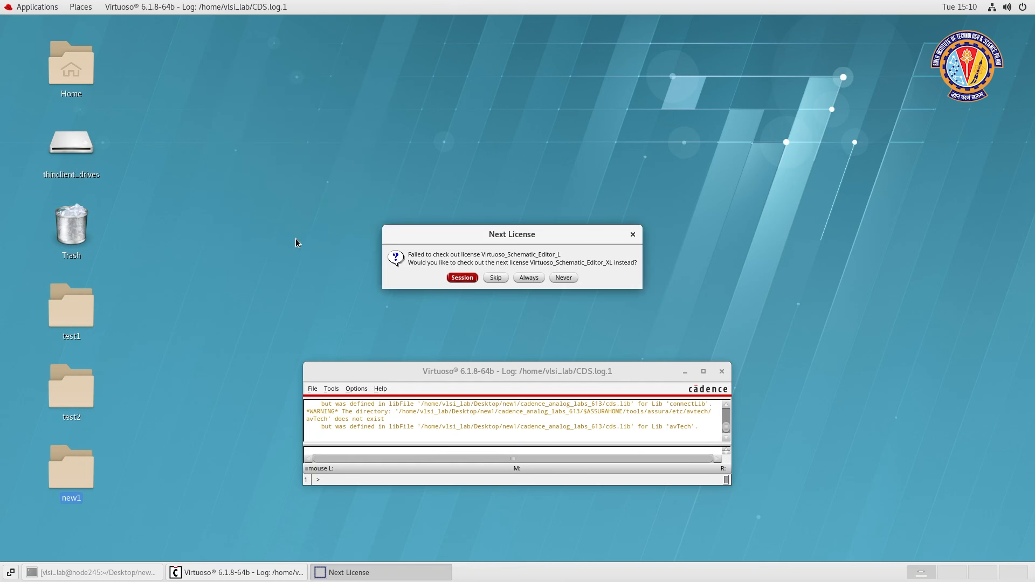
click(463, 278)
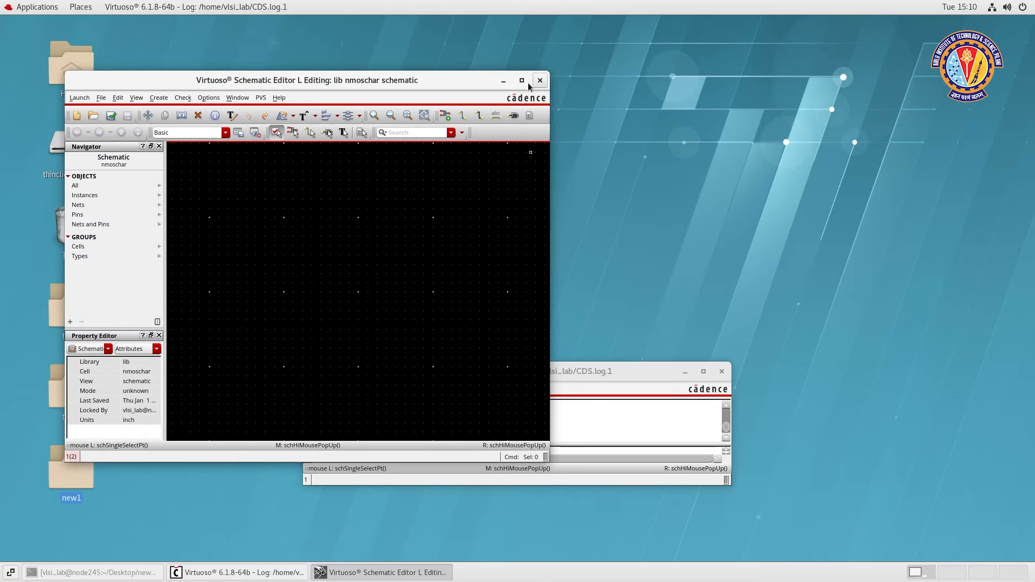
click(523, 82)
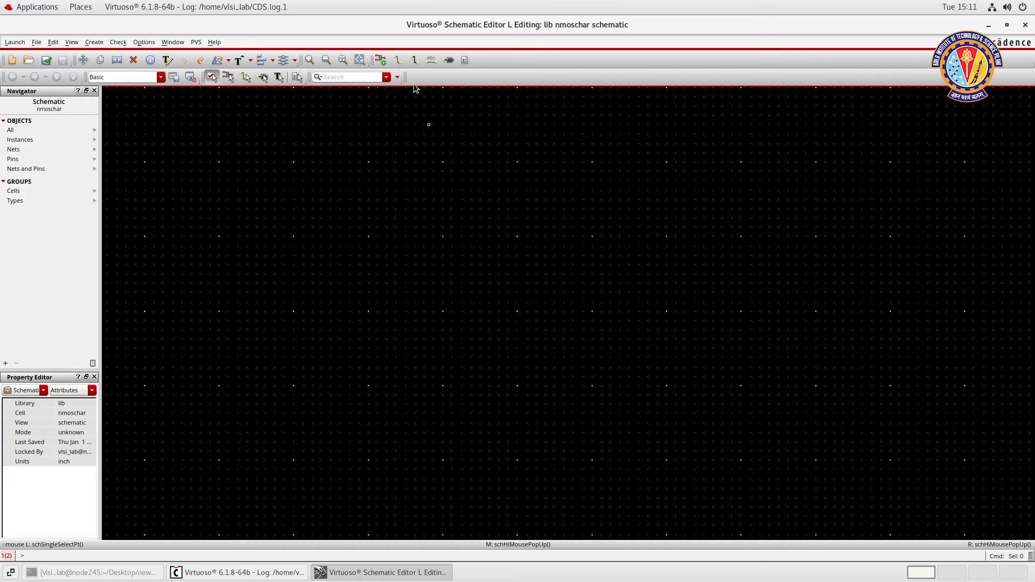
Place an nmos3 symbol from the gpdk180 library near the middle of the schematic and end instance placement.
click(380, 60)
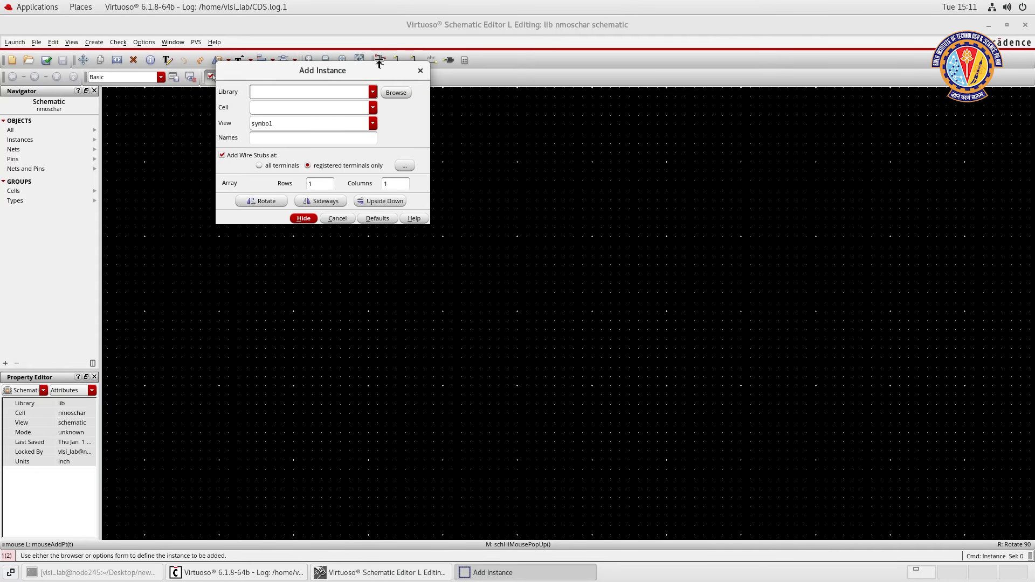
click(395, 93)
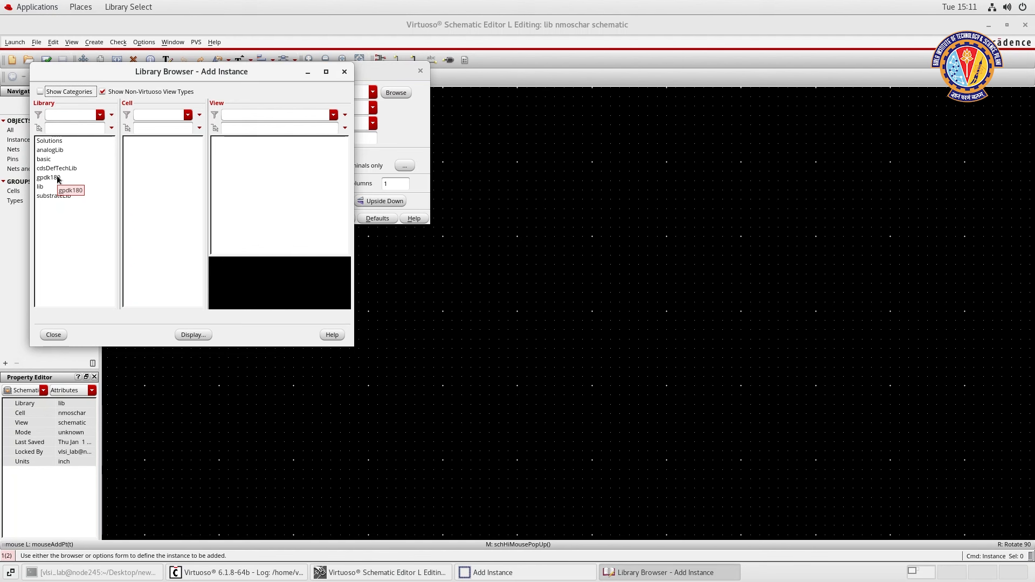
click(50, 177)
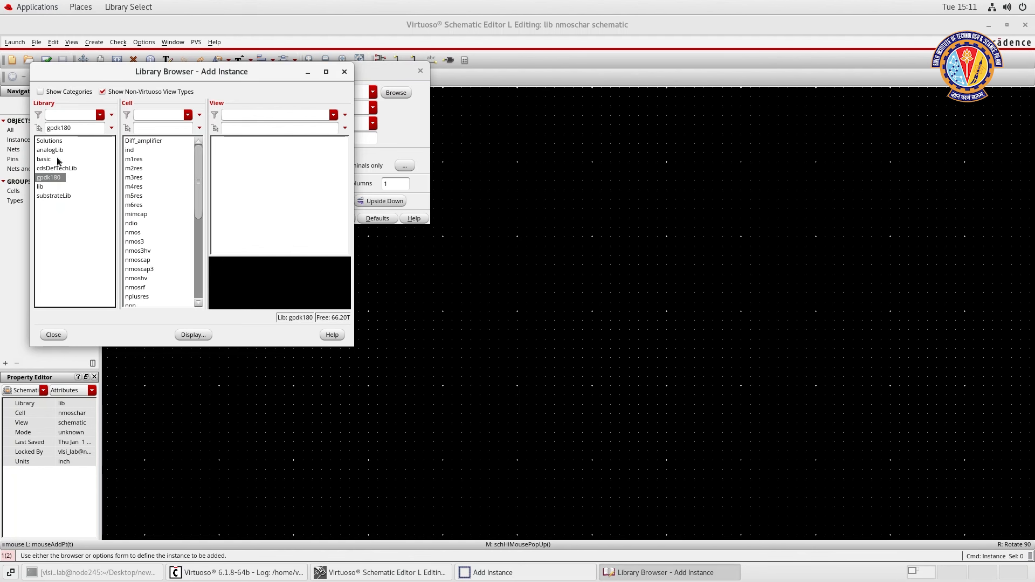
click(138, 241)
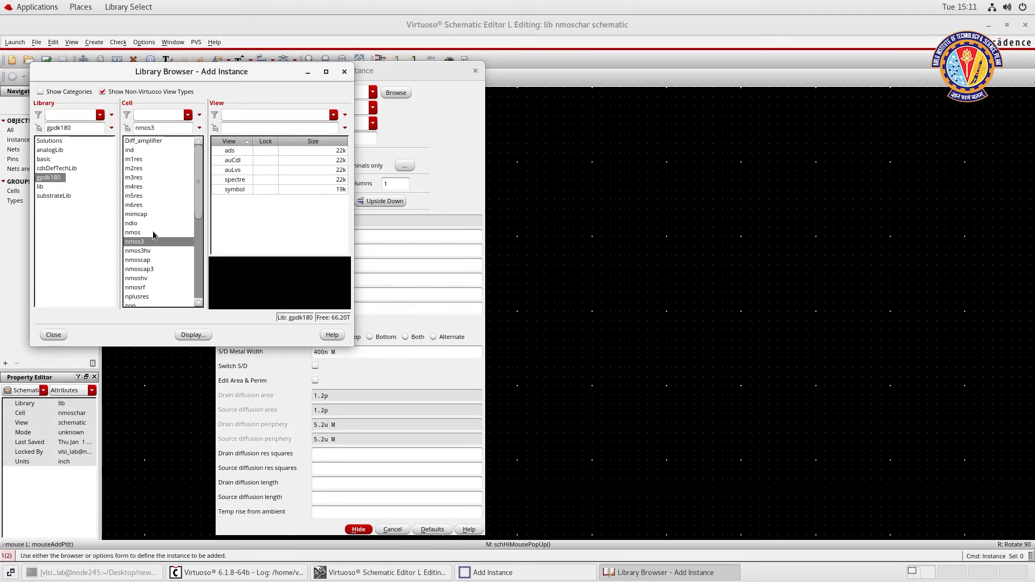
click(235, 188)
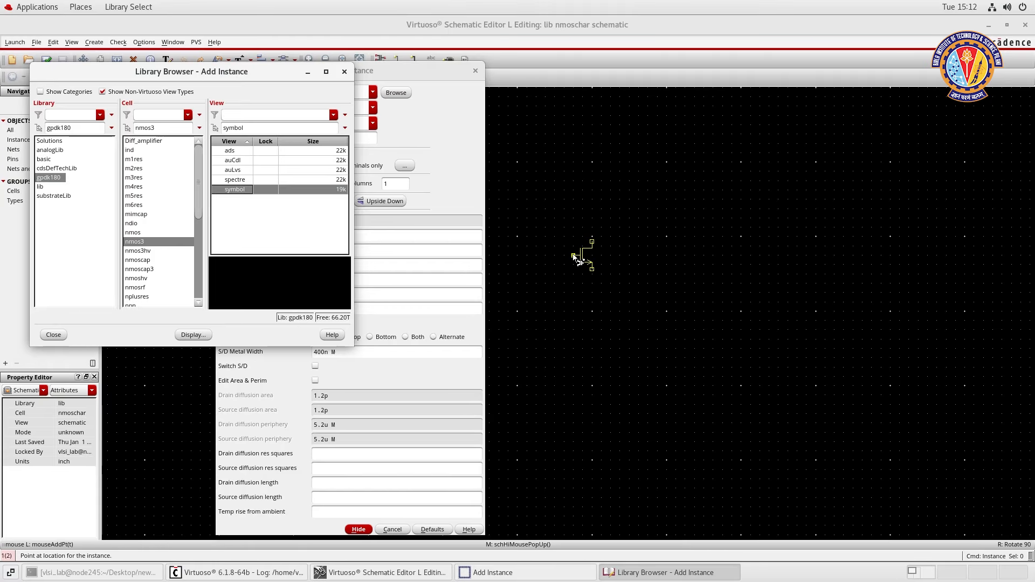
click(572, 249)
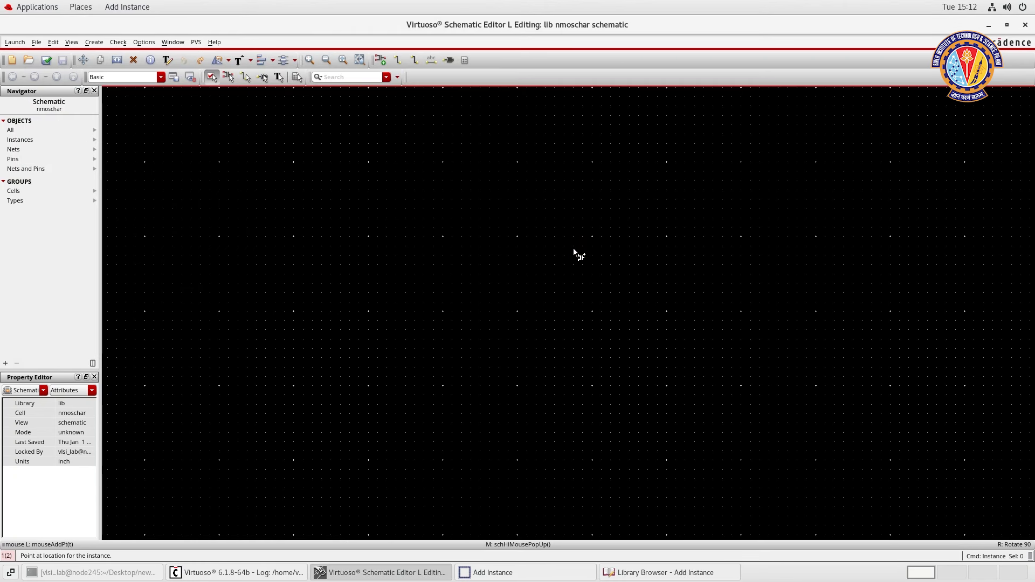
key(Escape)
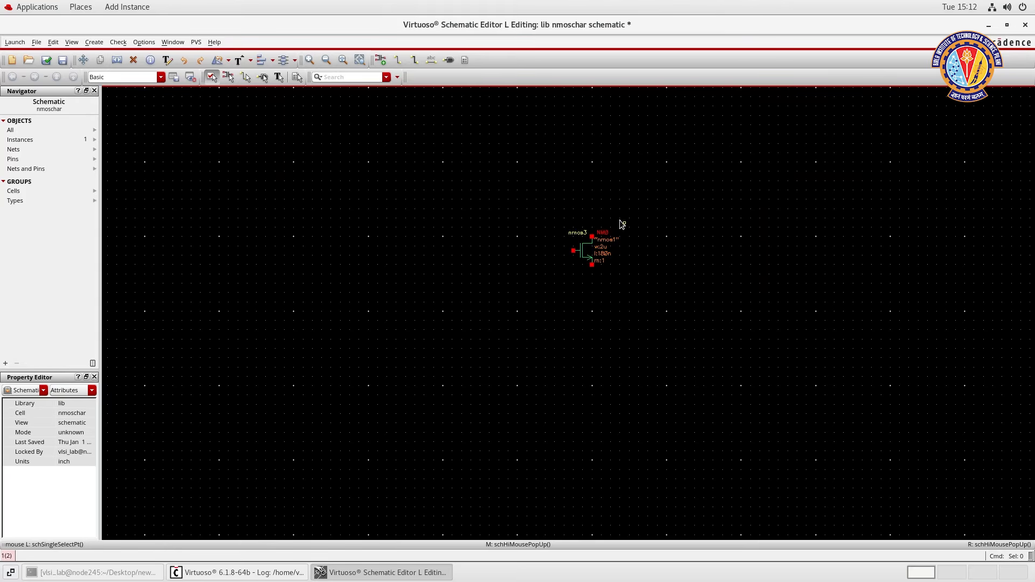
Place a gnd symbol from analogLib in the schematic, to the right of the nmos3 transistor.
click(380, 60)
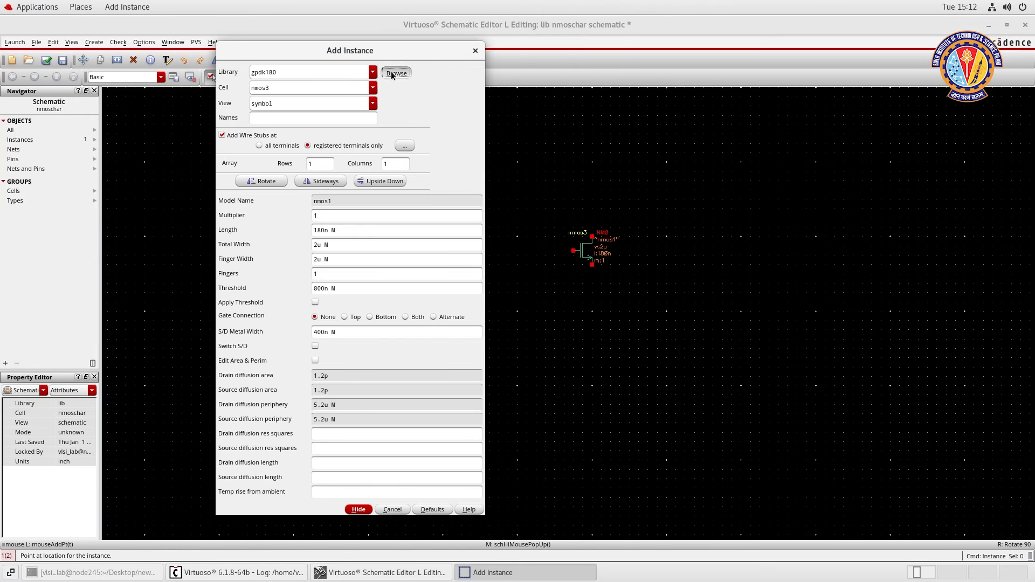
click(390, 72)
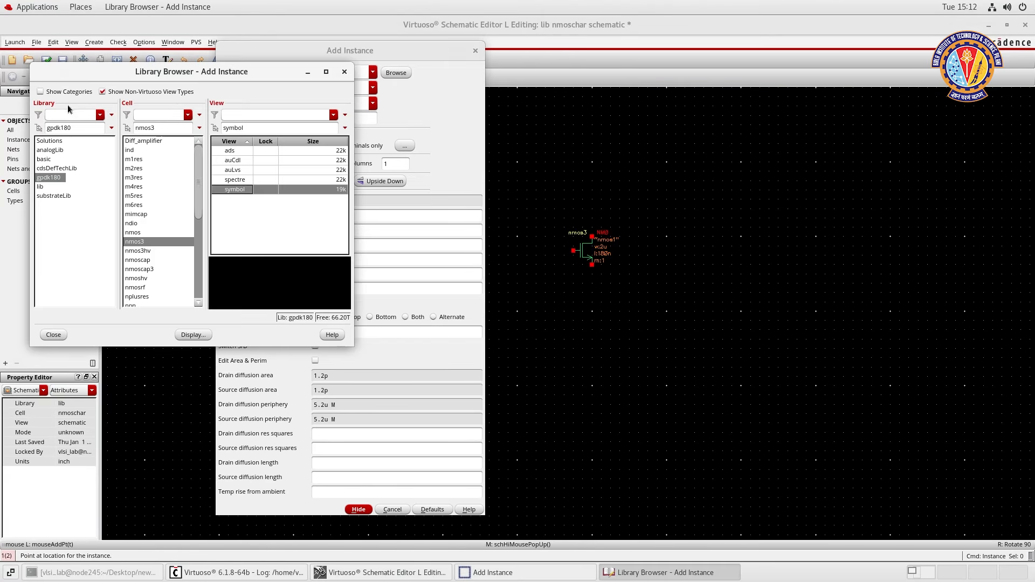
click(59, 151)
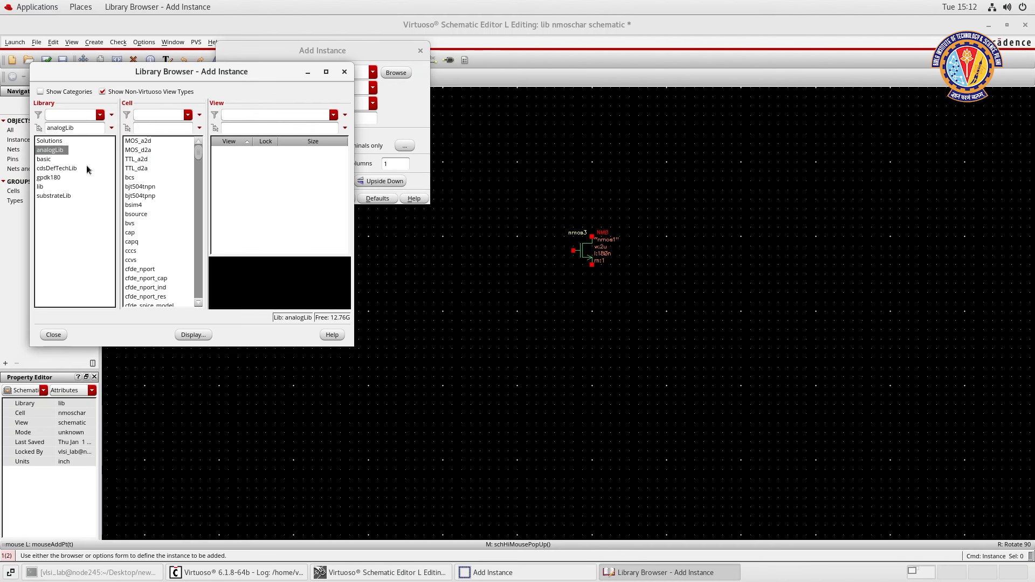
scroll(139, 248, down, 6)
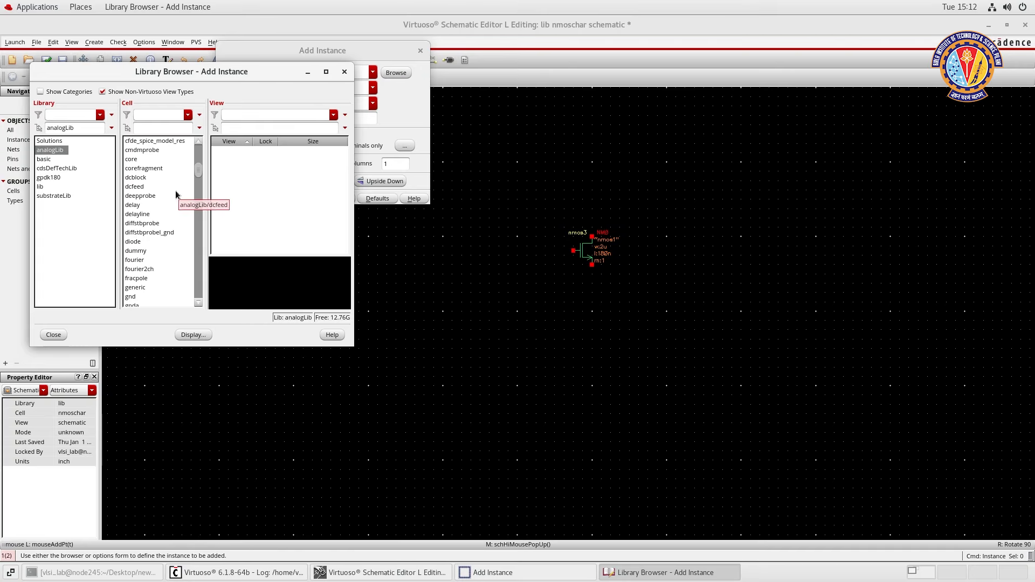
scroll(141, 238, down, 2)
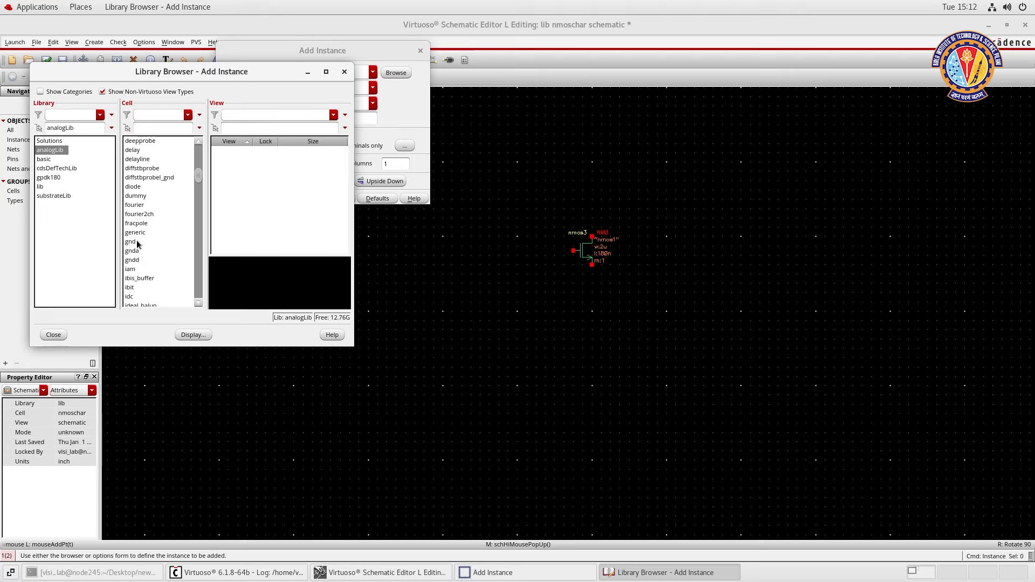
click(135, 242)
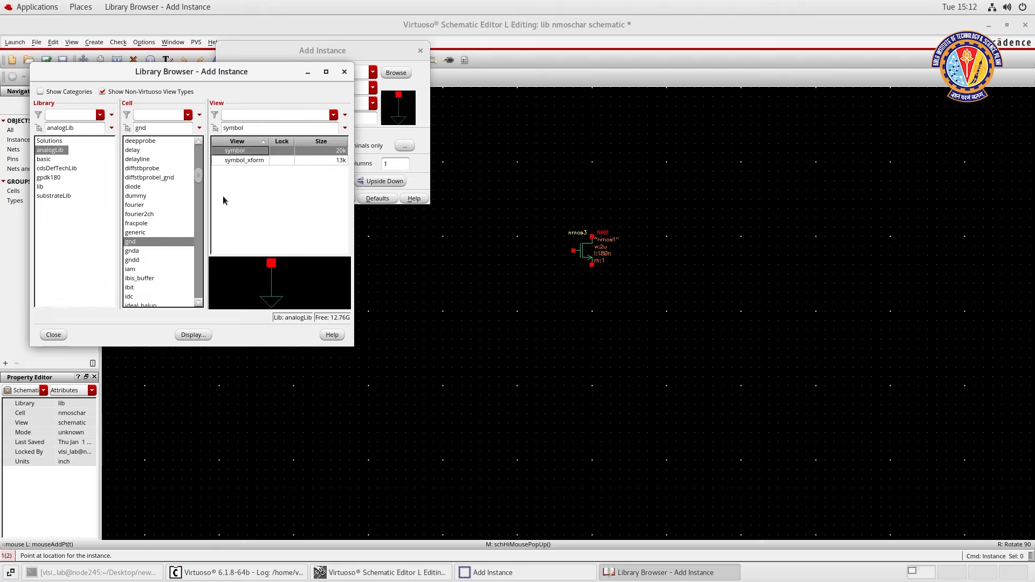
click(685, 251)
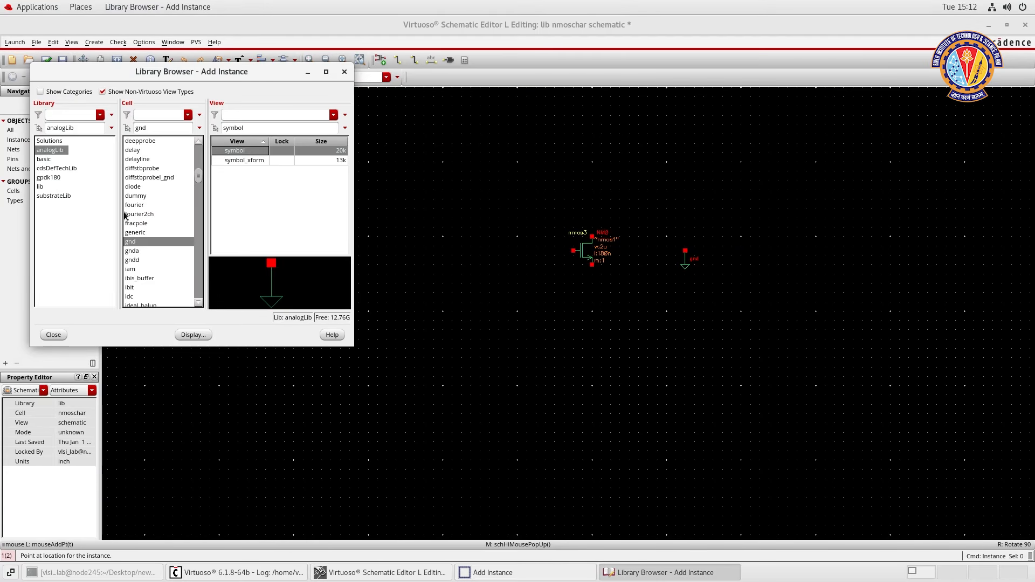
Place a vdc source symbol from analogLib in the schematic, to the left of the nmos3 transistor.
scroll(157, 215, down, 8)
scroll(158, 215, down, 7)
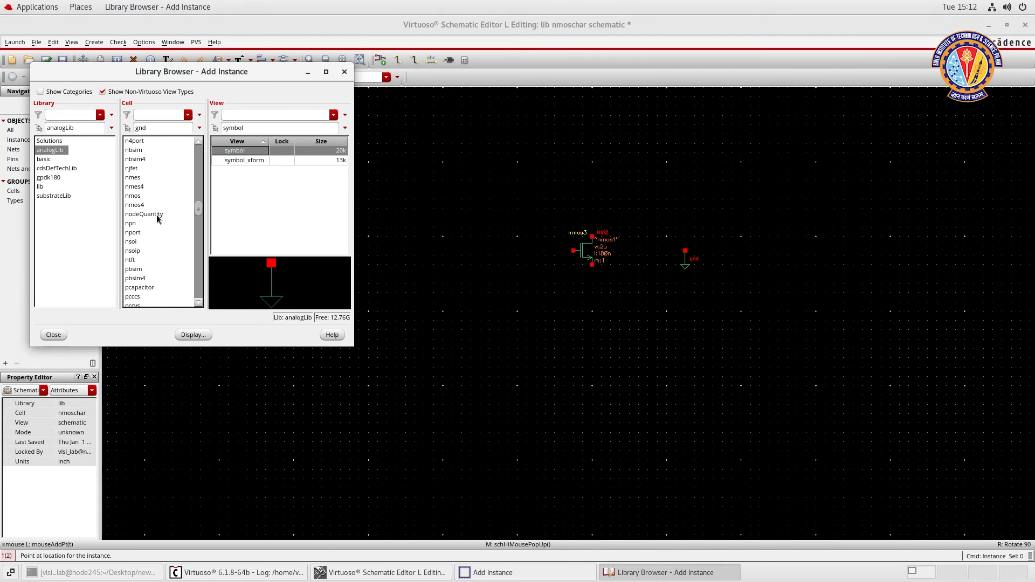
scroll(158, 218, down, 12)
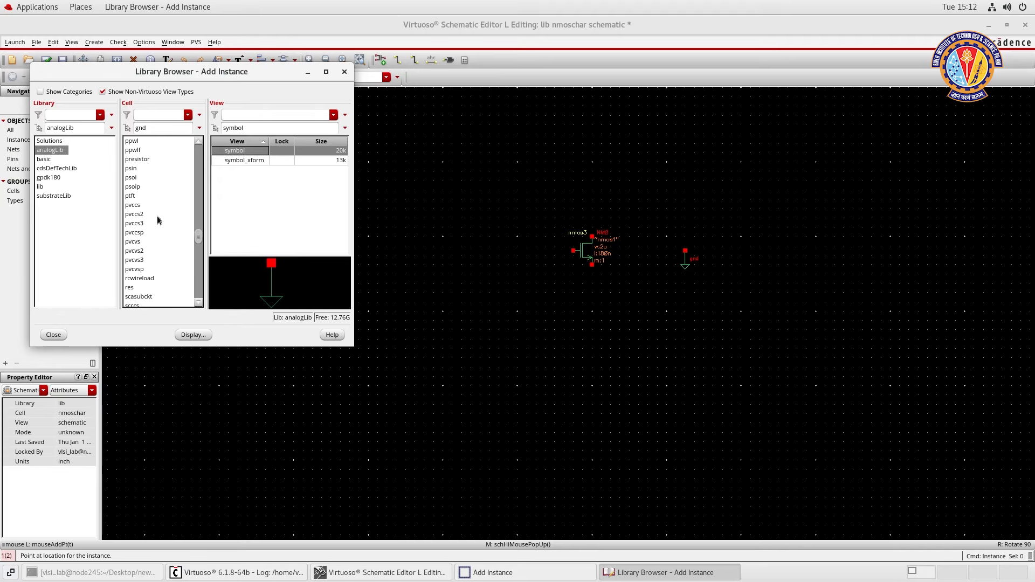
scroll(153, 258, down, 4)
click(135, 250)
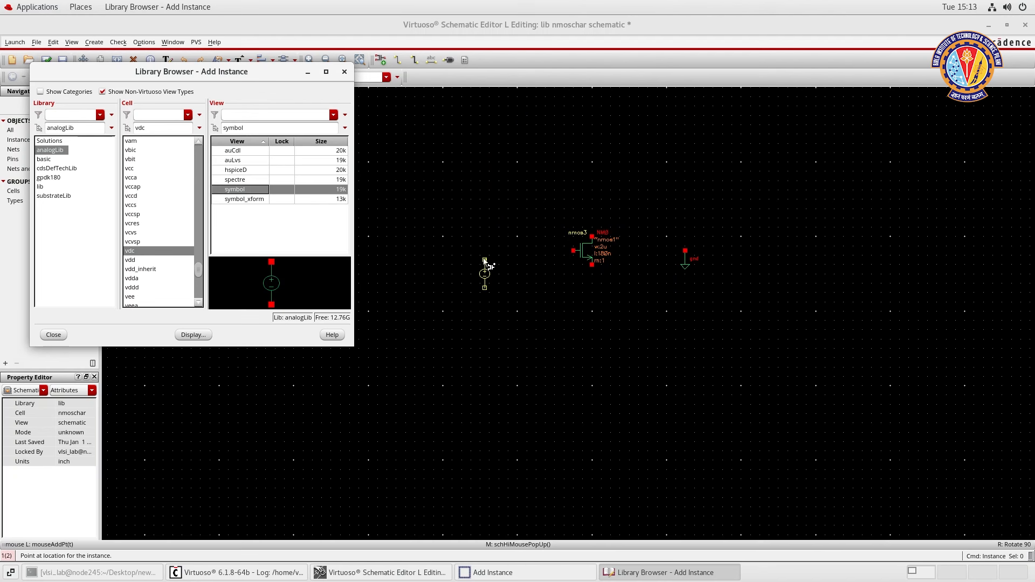
click(512, 253)
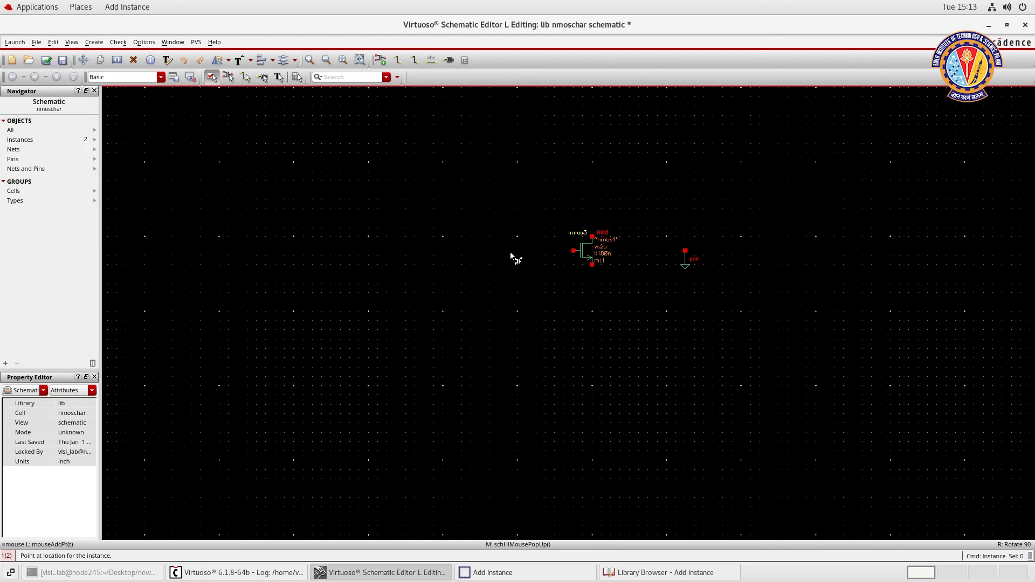
Place a second vdc source above and to the right of the nmos3 transistor and end instance placement.
click(669, 189)
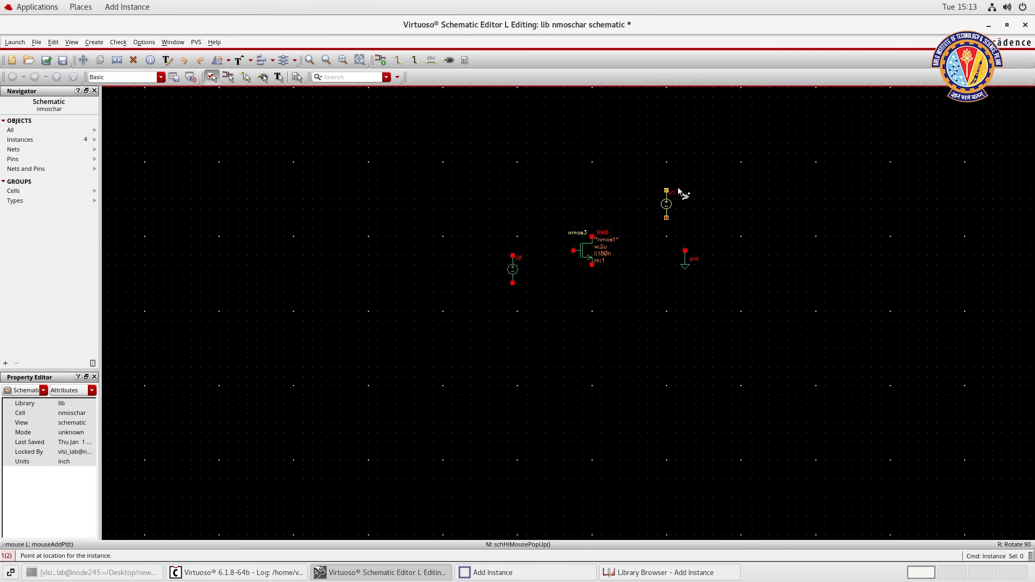
key(Escape)
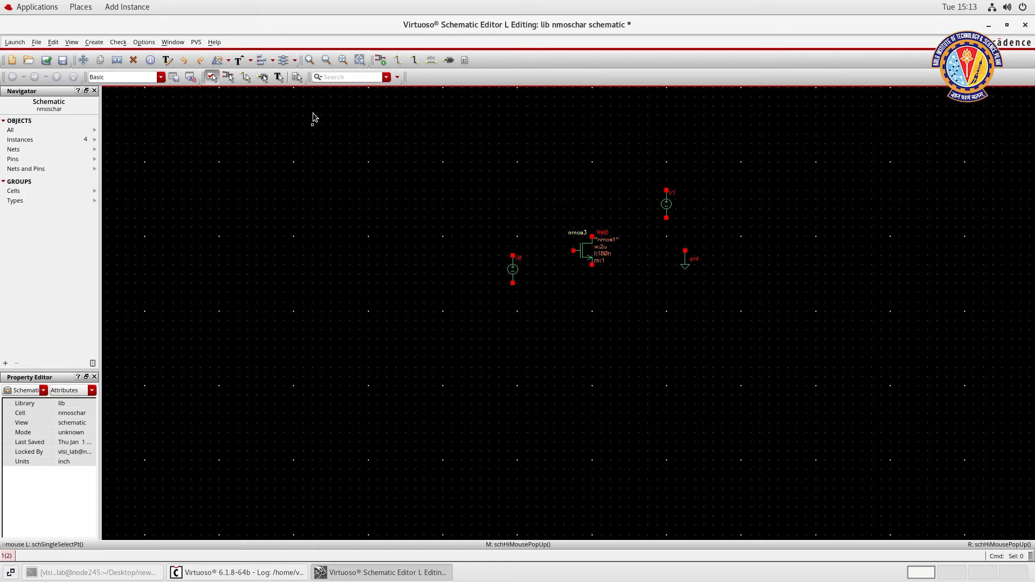
Move the gnd symbol directly below the nmos3 source terminal and bring the V0 and V1 sources closer to the transistor on either side.
click(342, 59)
drag(874, 389, 592, 507)
click(583, 493)
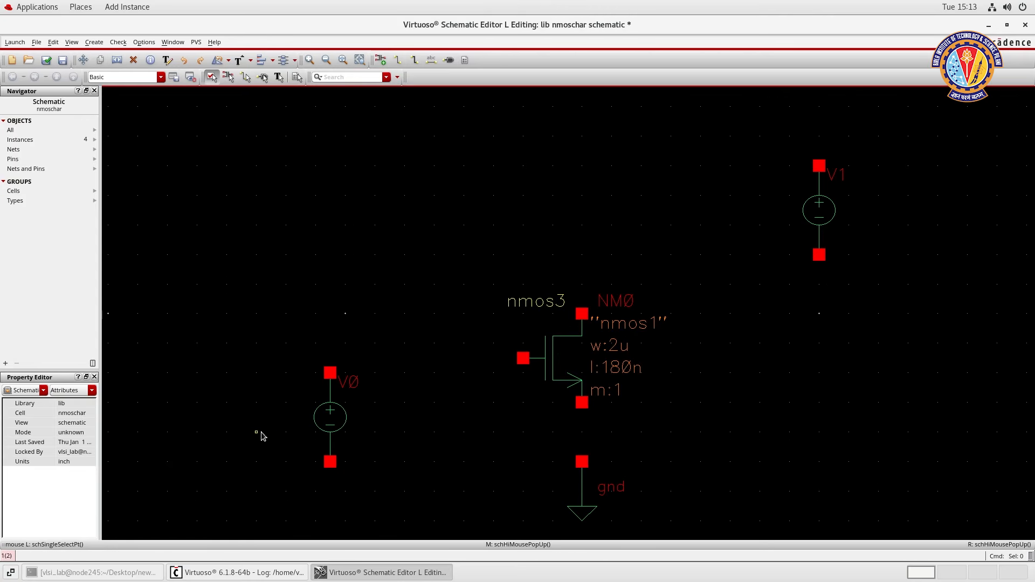
drag(330, 421, 434, 407)
drag(830, 205, 716, 317)
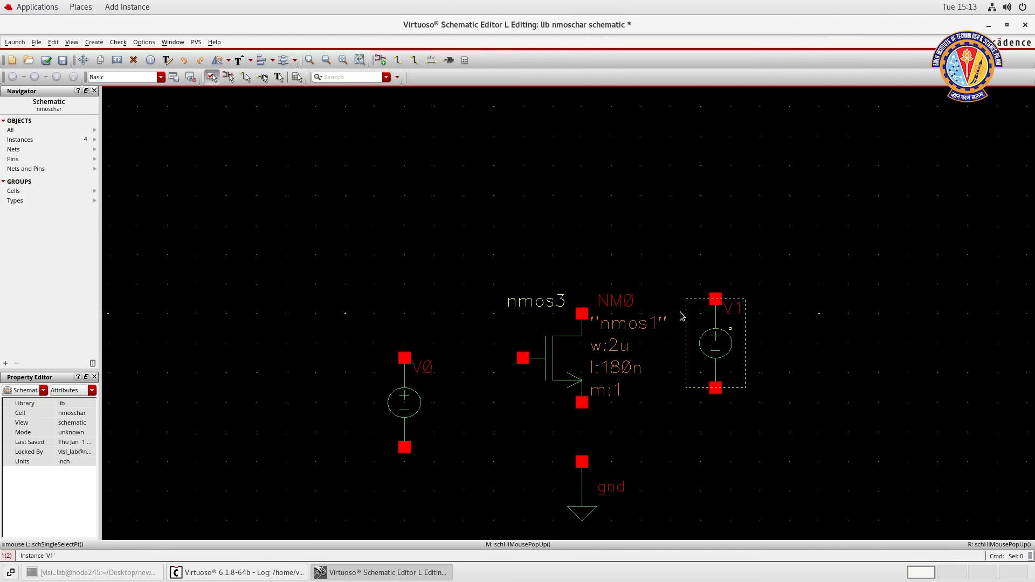
Wire V0's positive terminal to the nmos3 gate and V1's positive terminal to the nmos3 drain.
click(399, 61)
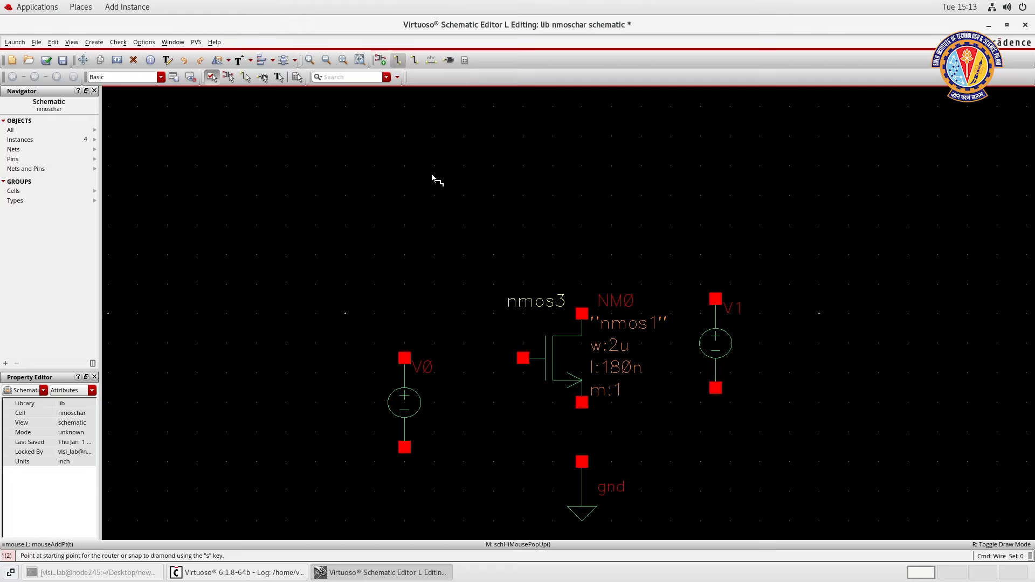
click(405, 358)
click(523, 358)
click(715, 299)
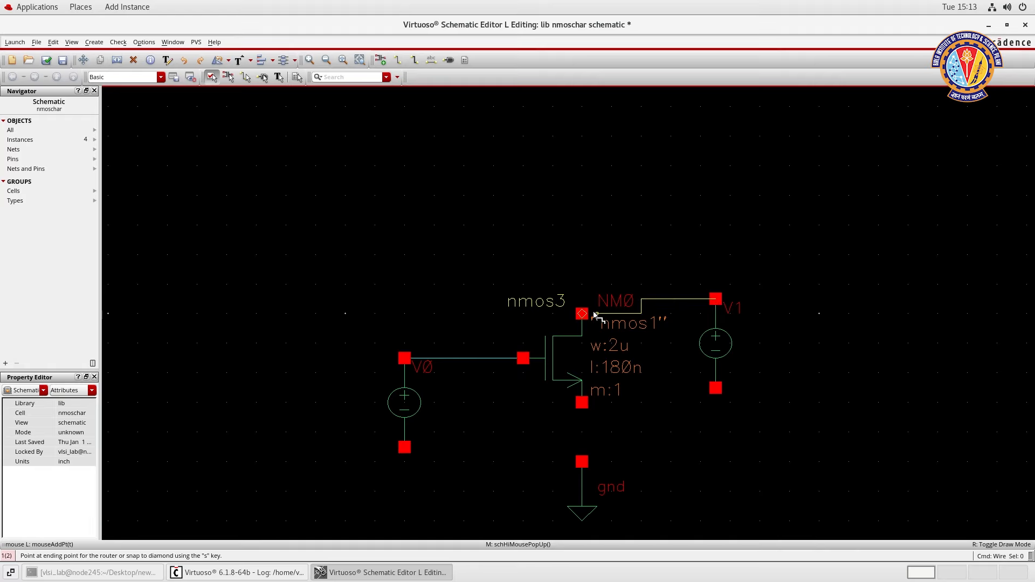
click(582, 314)
Wire the nmos3 source and the negative terminals of V1 and V0 to gnd, and end wiring.
click(716, 388)
click(582, 462)
click(582, 403)
click(582, 432)
click(405, 447)
click(582, 447)
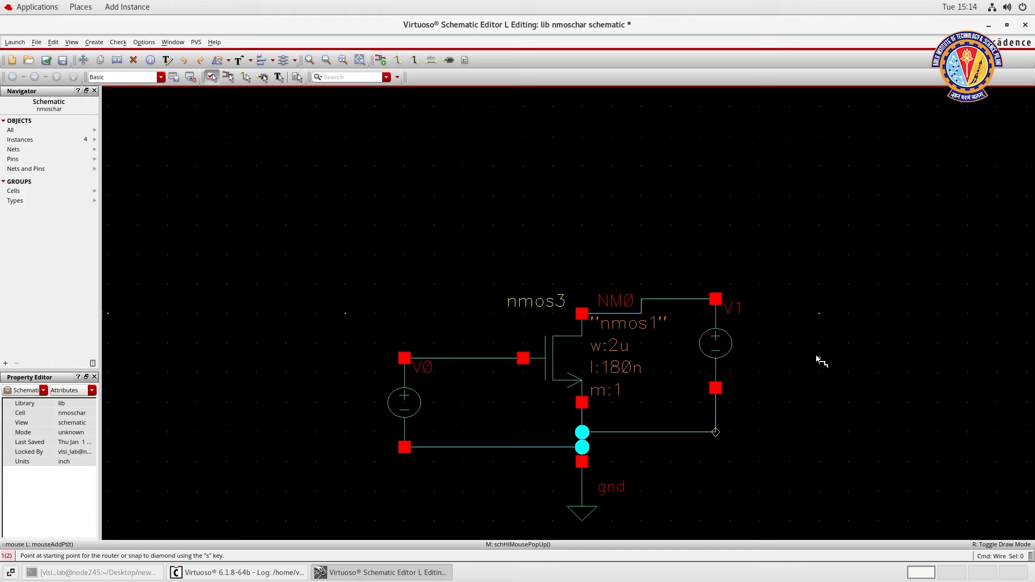
key(Escape)
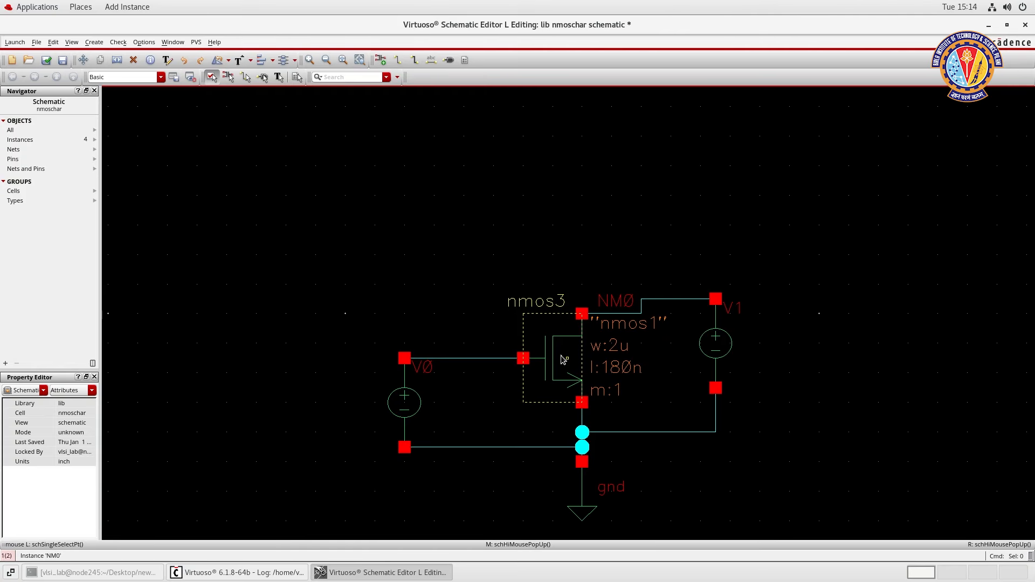
Set the nmos3 transistor's total width to 400n and deselect it.
click(563, 359)
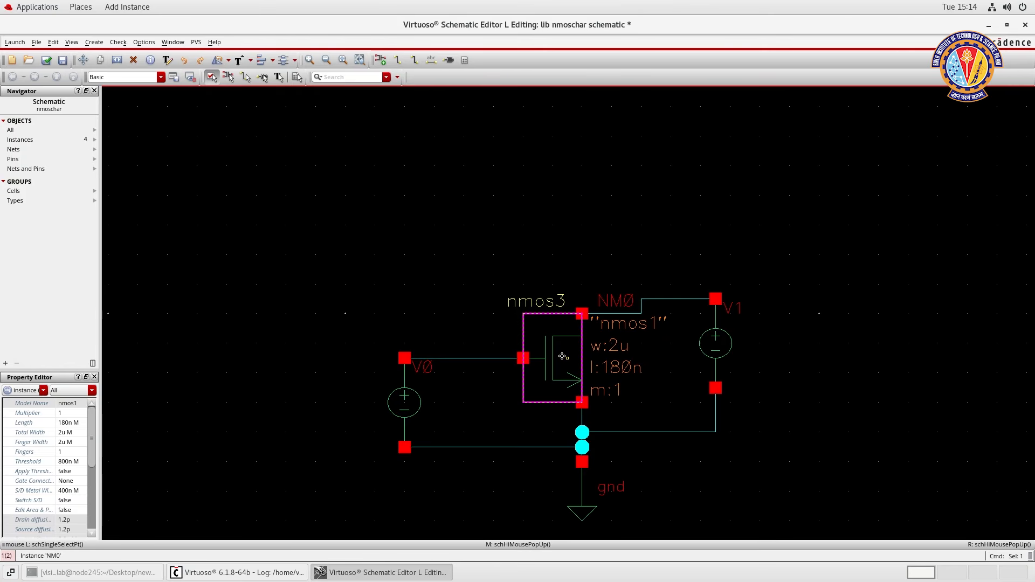
key(q)
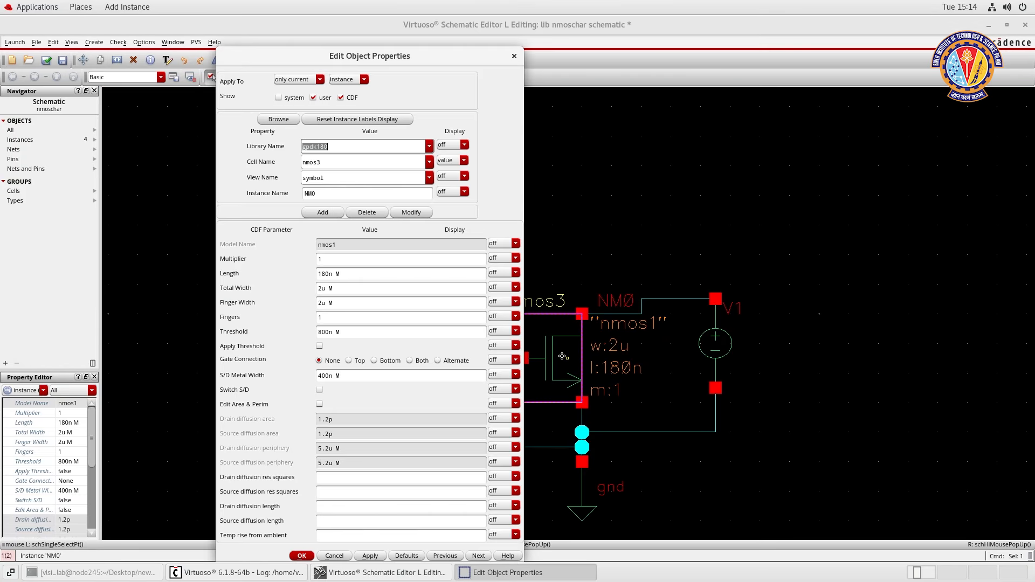
click(327, 288)
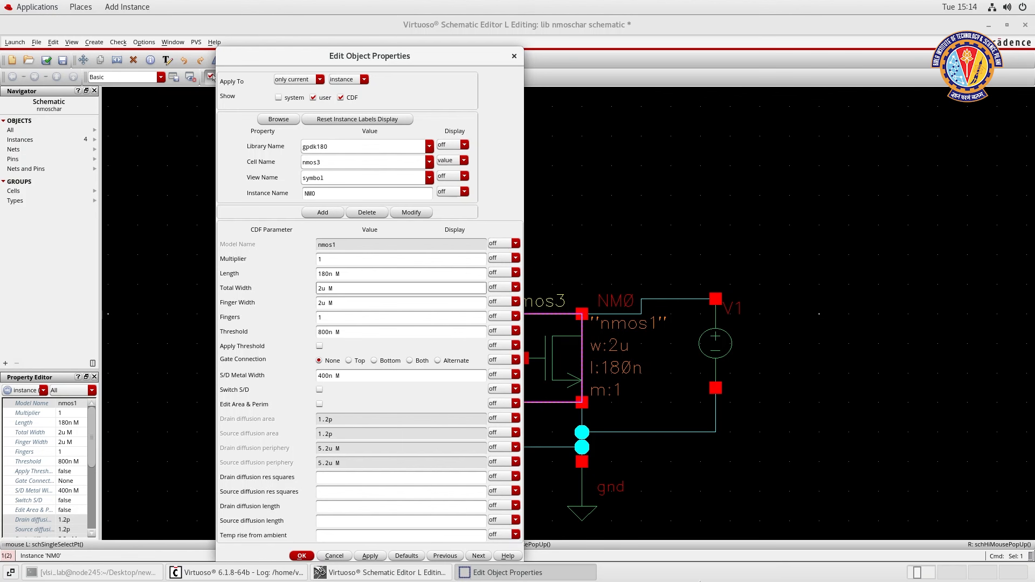
key(BackSpace)
text(400n)
key(Return)
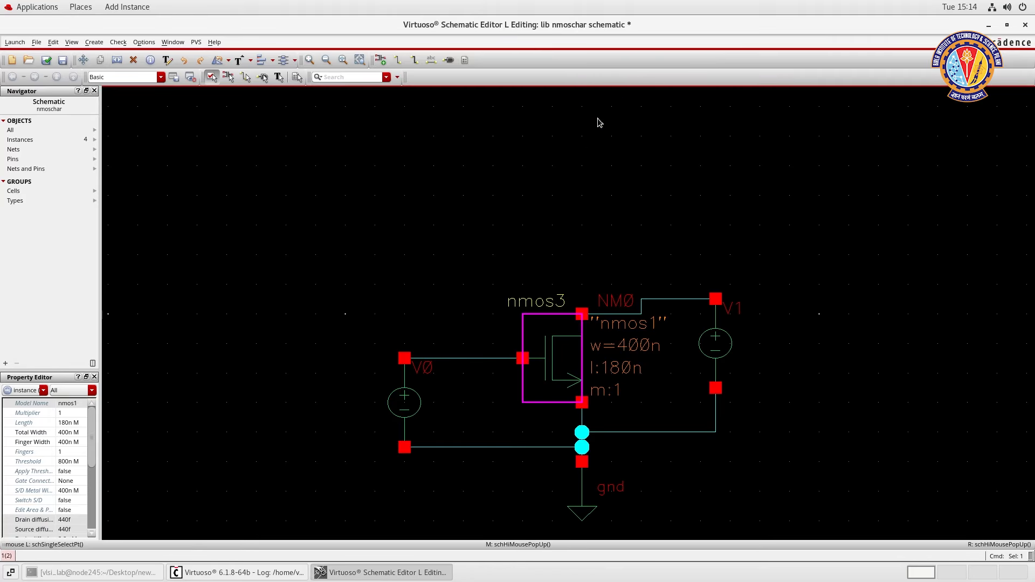
click(581, 196)
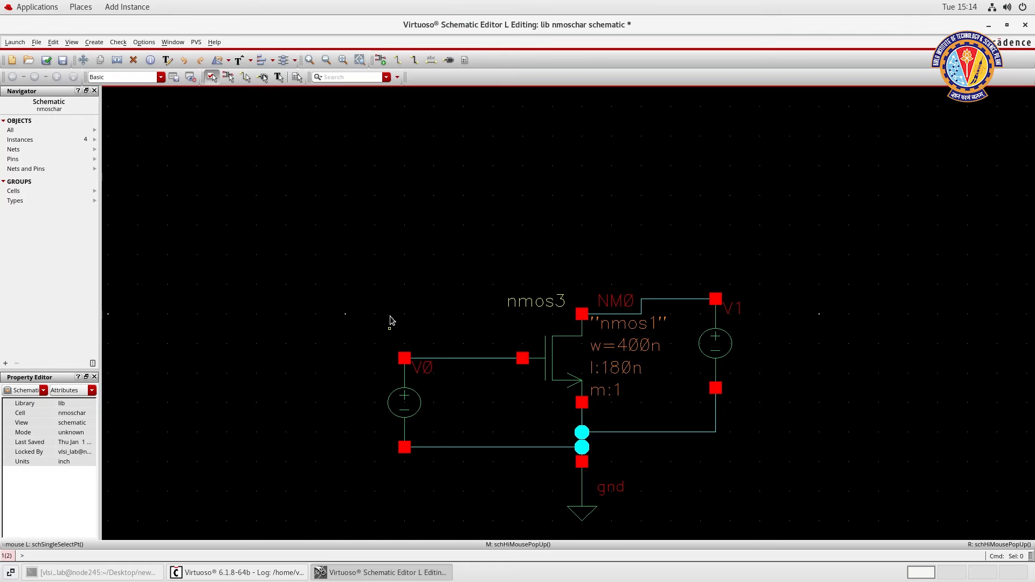
Set the DC voltage of both vdc sources, V0 and V1, to 1.8 V.
click(412, 399)
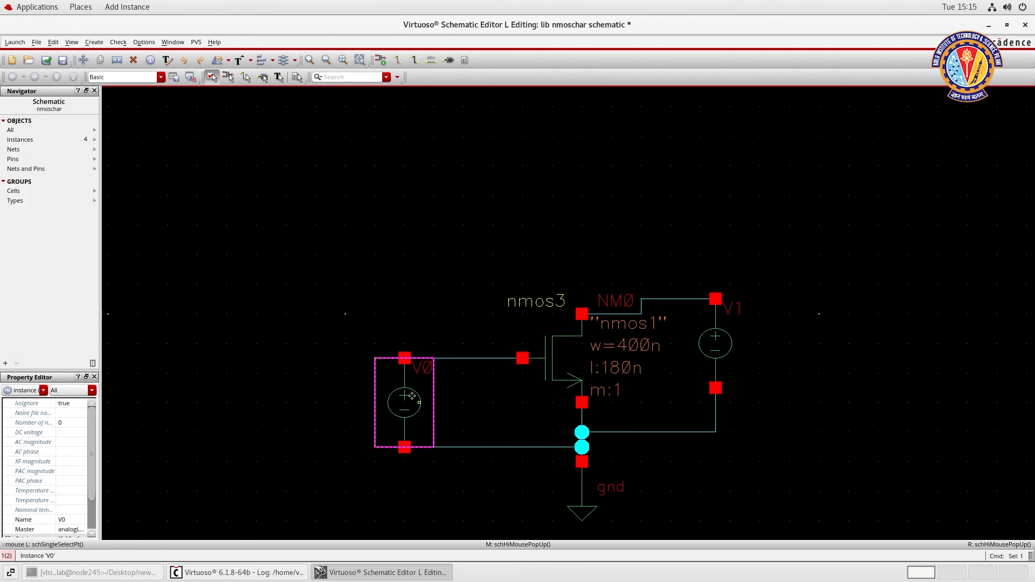
key(q)
click(341, 284)
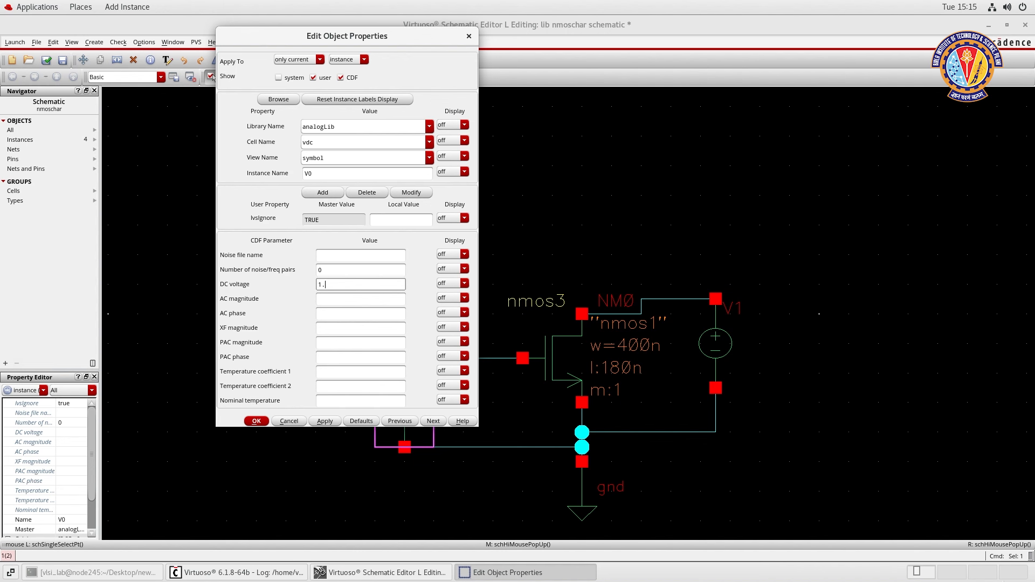
key(Return)
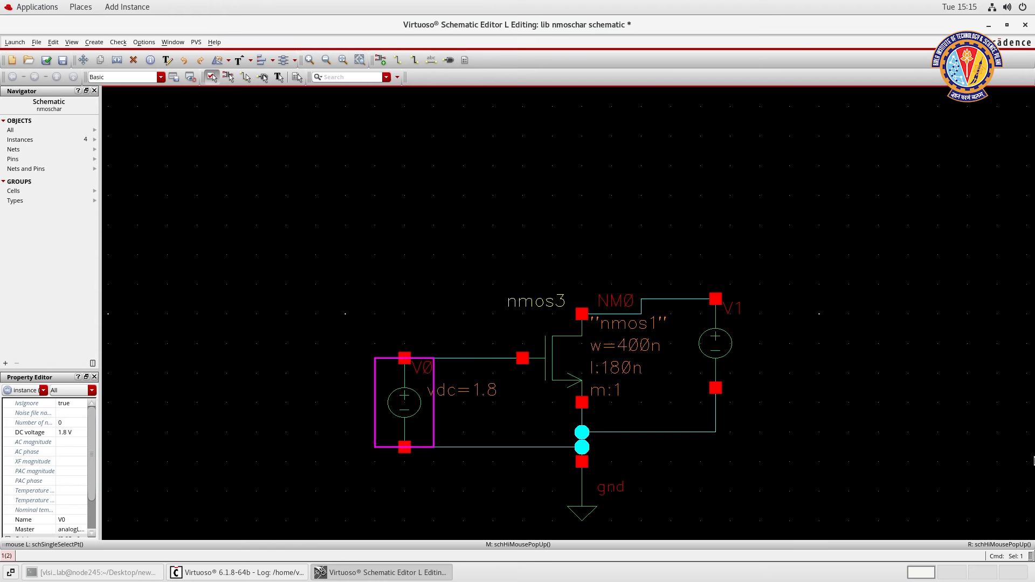
click(714, 337)
key(q)
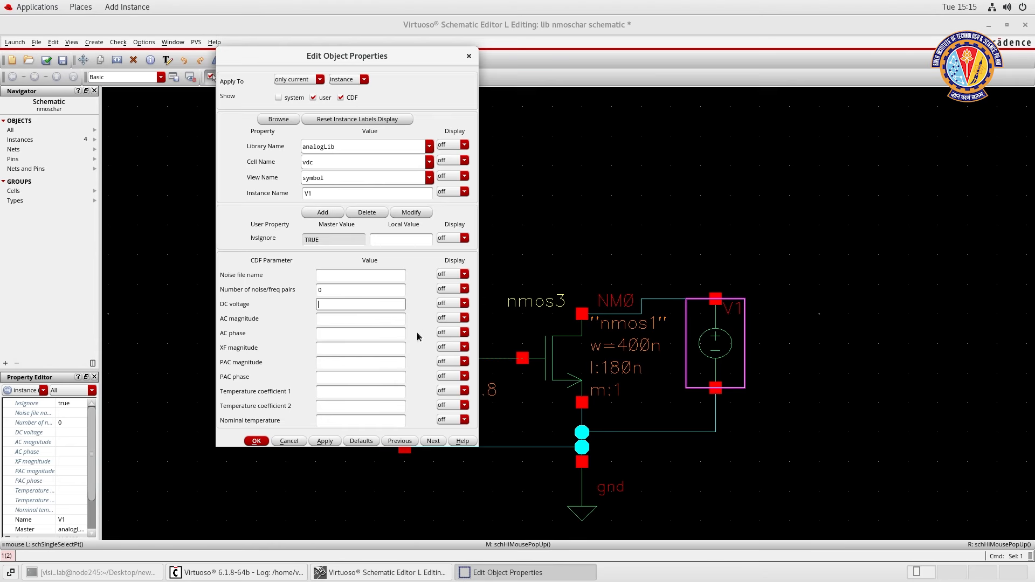
key(Return)
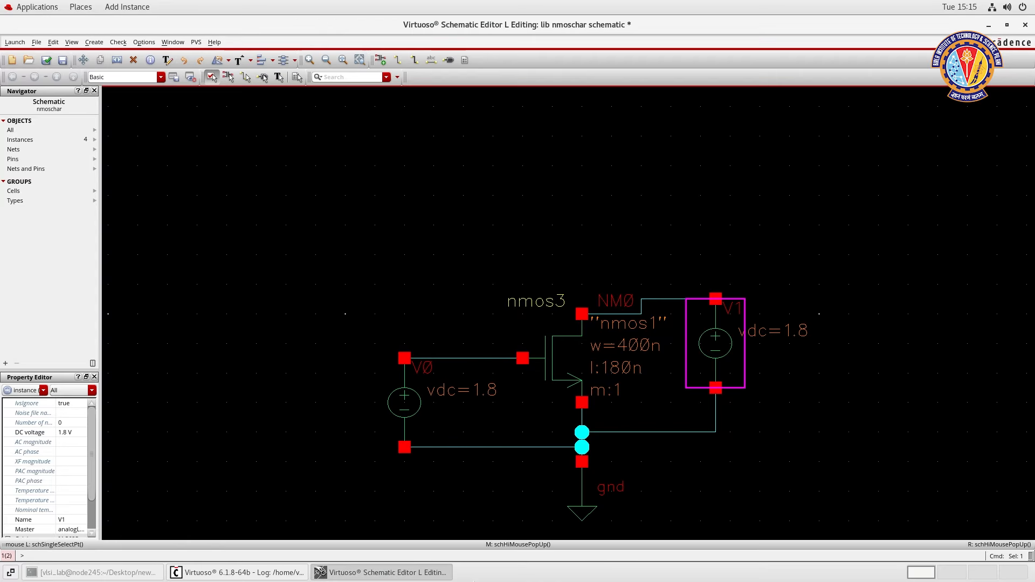
click(295, 255)
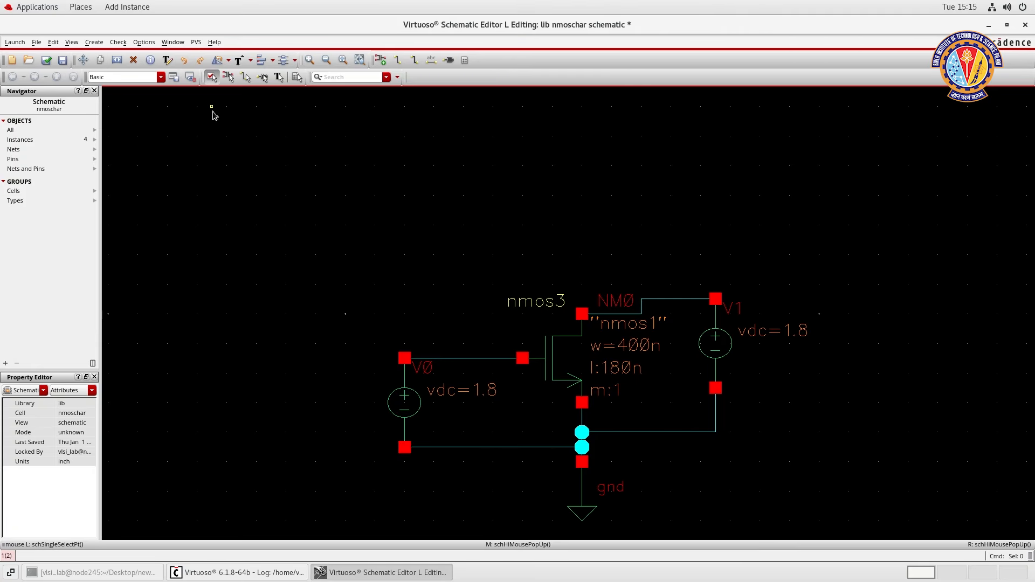
Check and save the nmoschar schematic.
click(46, 62)
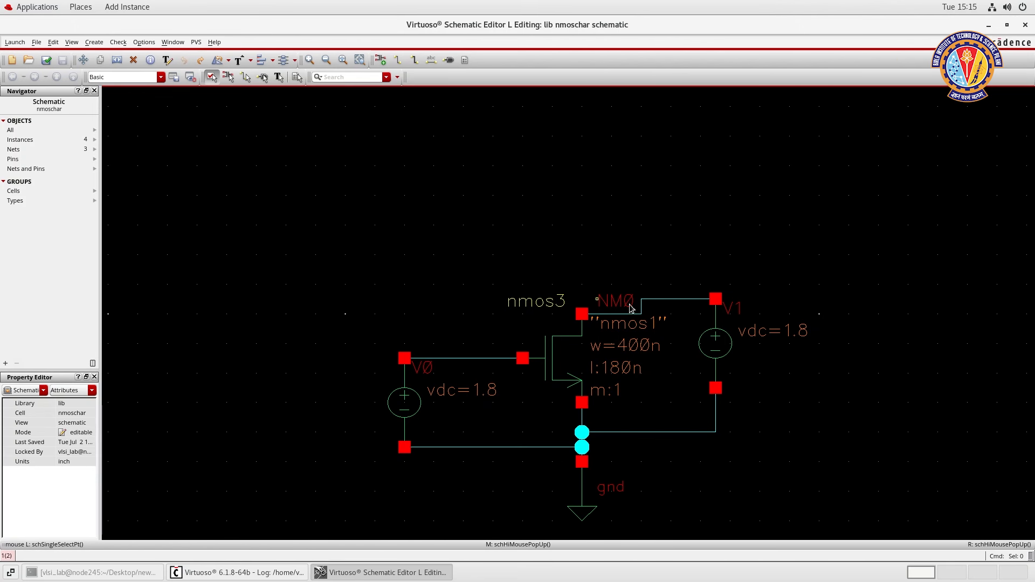
ctrl+scroll(551, 255, up, 1)
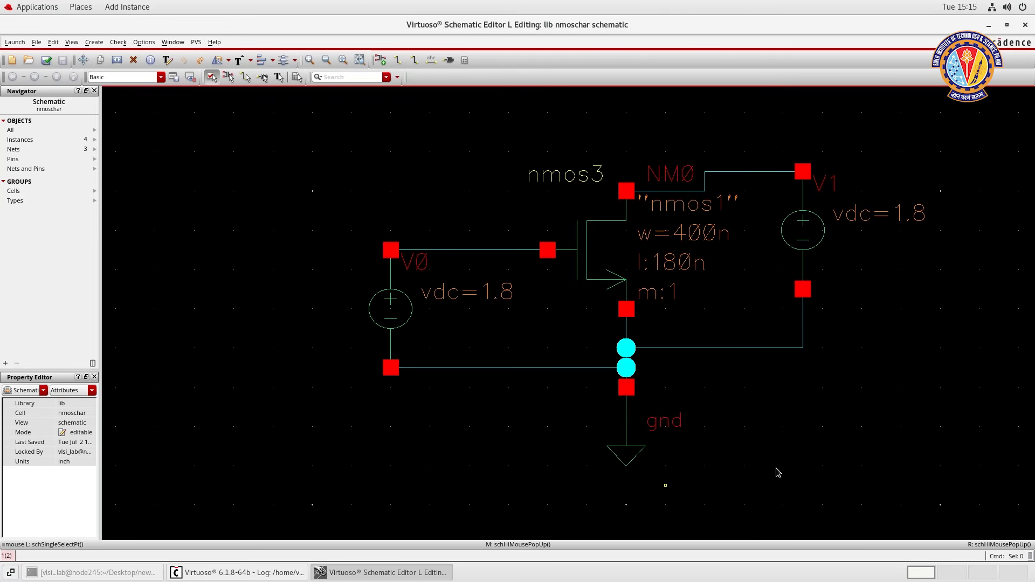
click(47, 62)
Launch ADE L for nmoschar with the Analog_Design_Environment_XL license for this session, and move its window over the schematic.
click(15, 42)
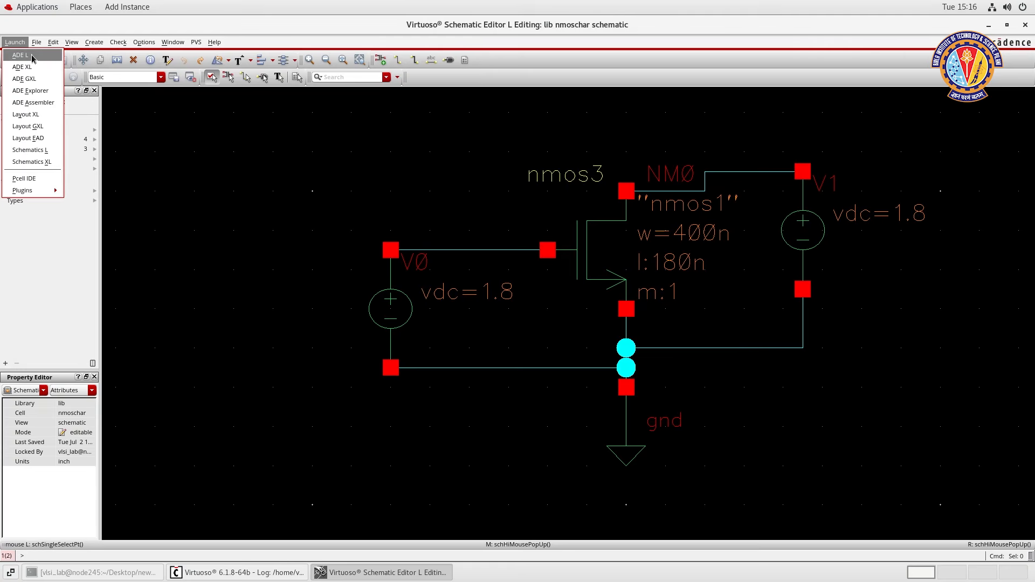
click(33, 57)
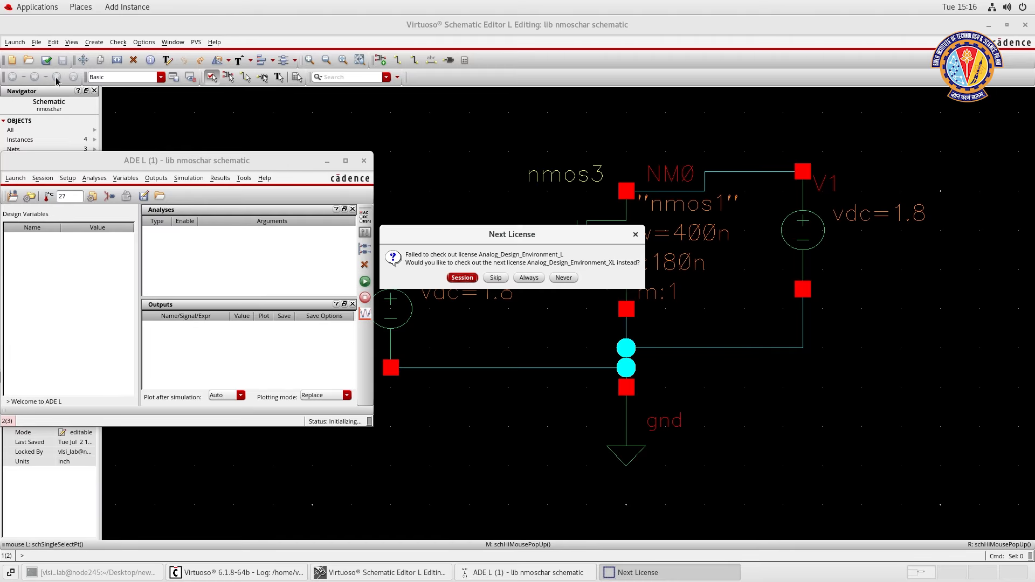
click(462, 278)
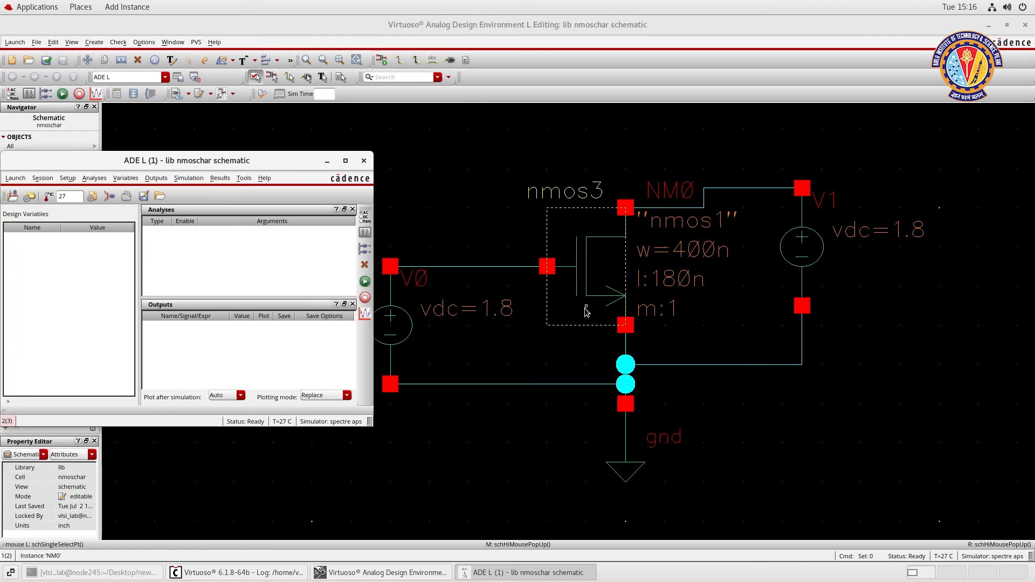
drag(263, 164, 471, 161)
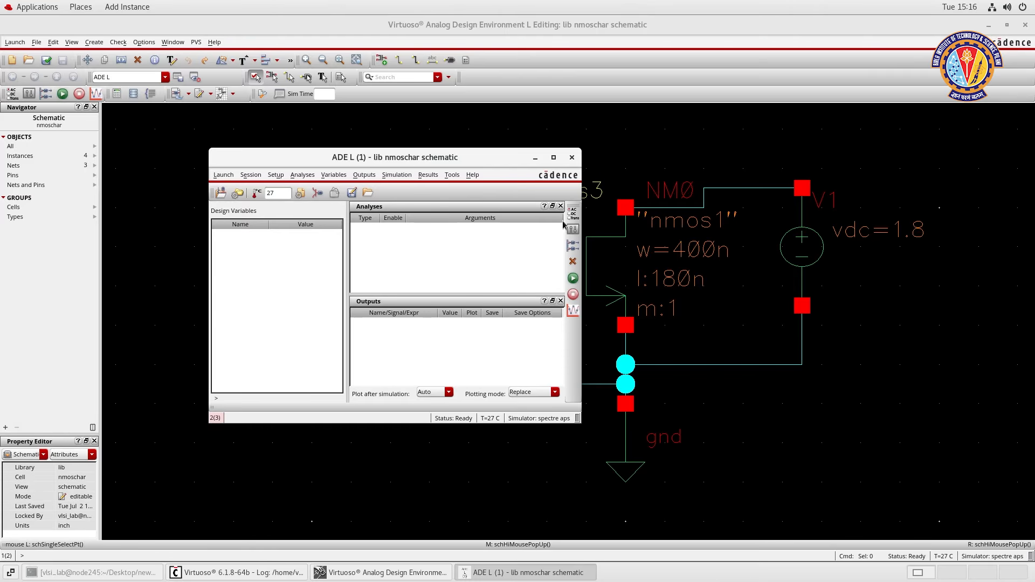
Set up a dc analysis that saves the DC operating point and sweeps a component parameter.
click(300, 176)
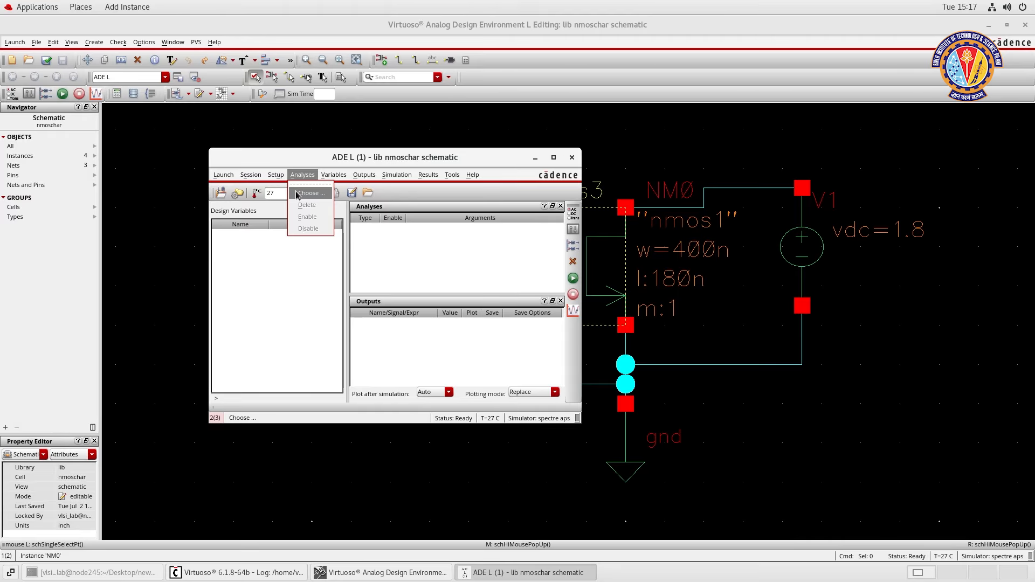
click(300, 193)
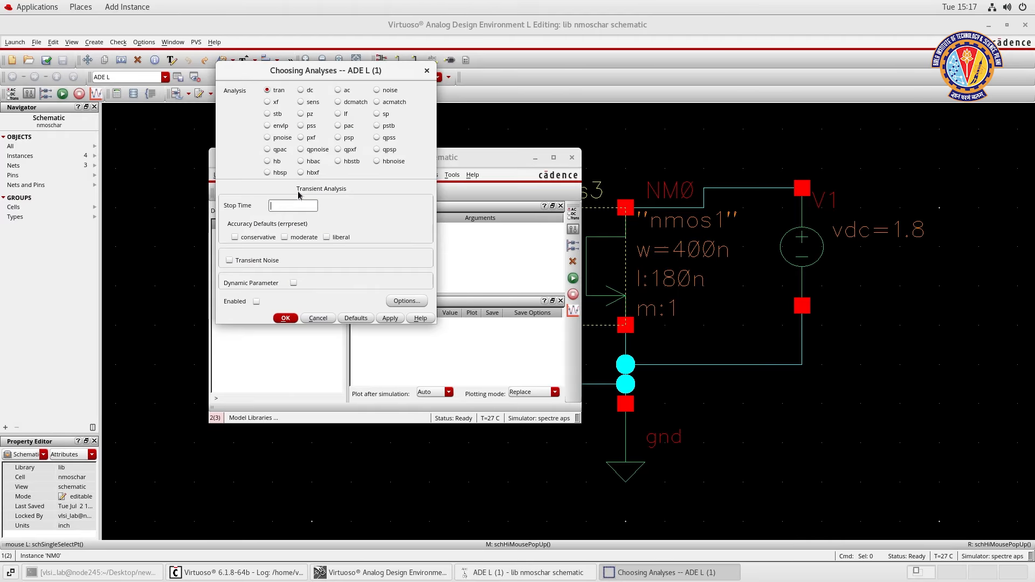
click(301, 90)
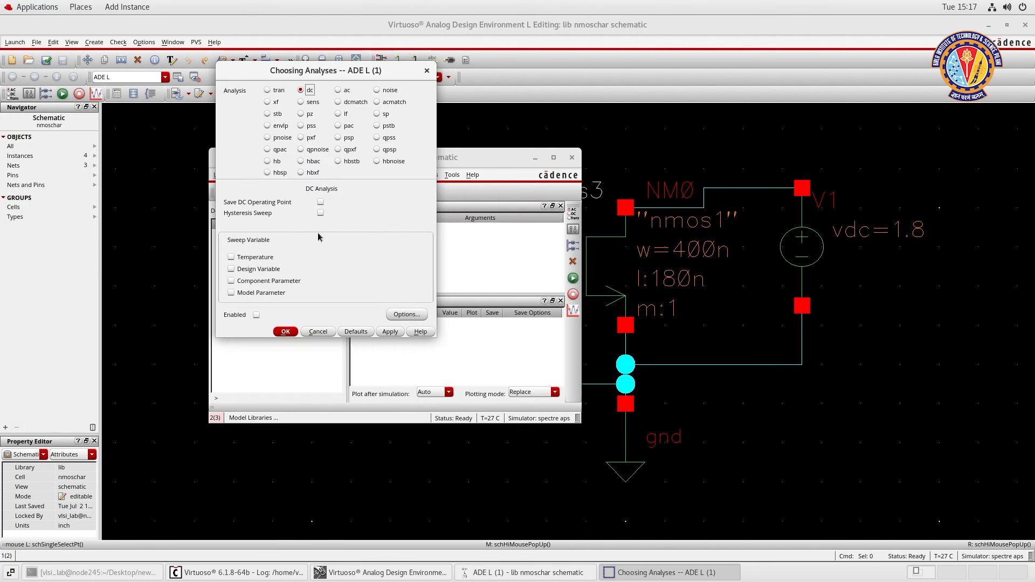
click(320, 203)
click(232, 281)
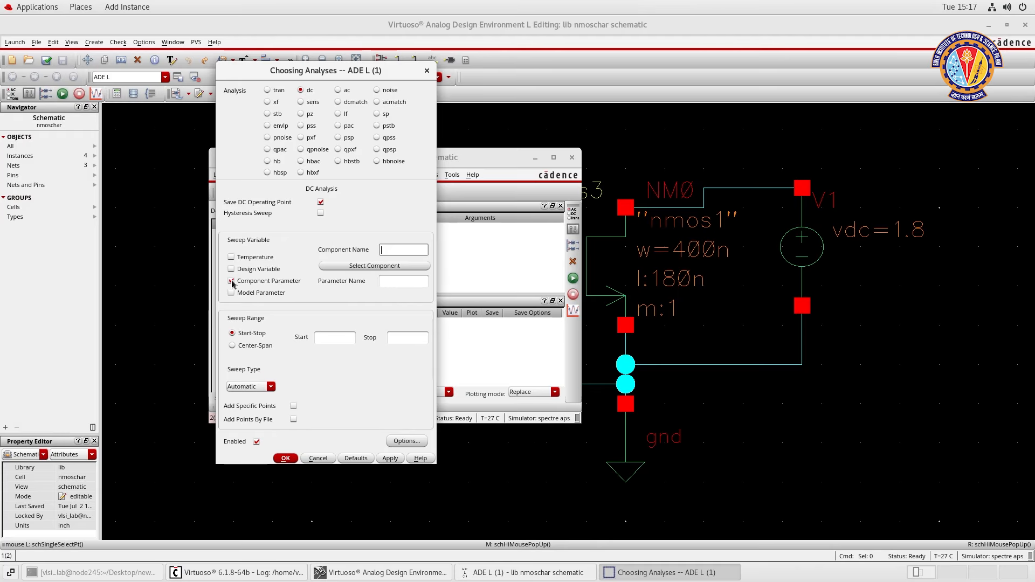
Choose the DC voltage of gate source V0 as the swept component parameter and shift the analysis dialog clear of the circuit.
click(400, 266)
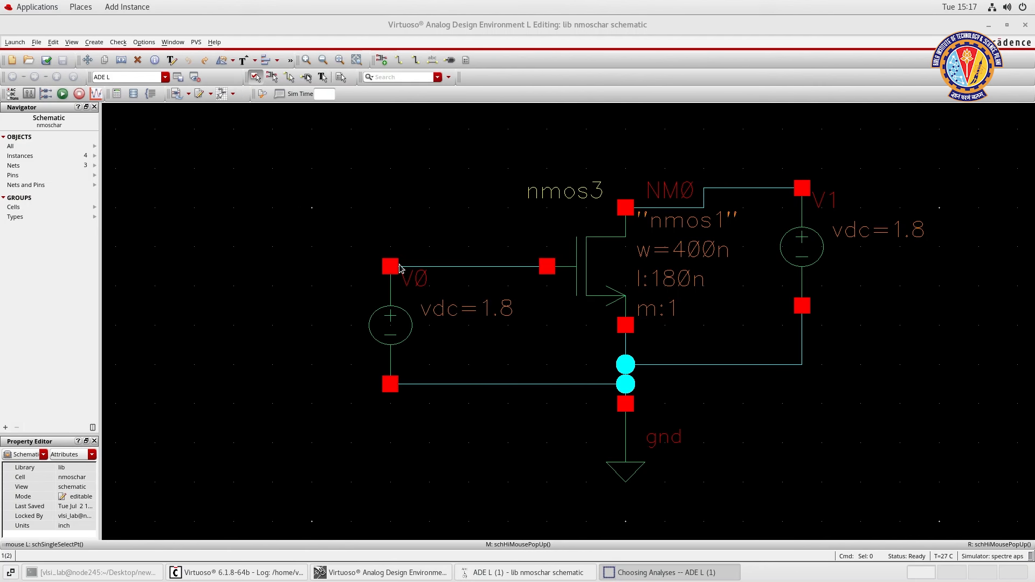
click(393, 327)
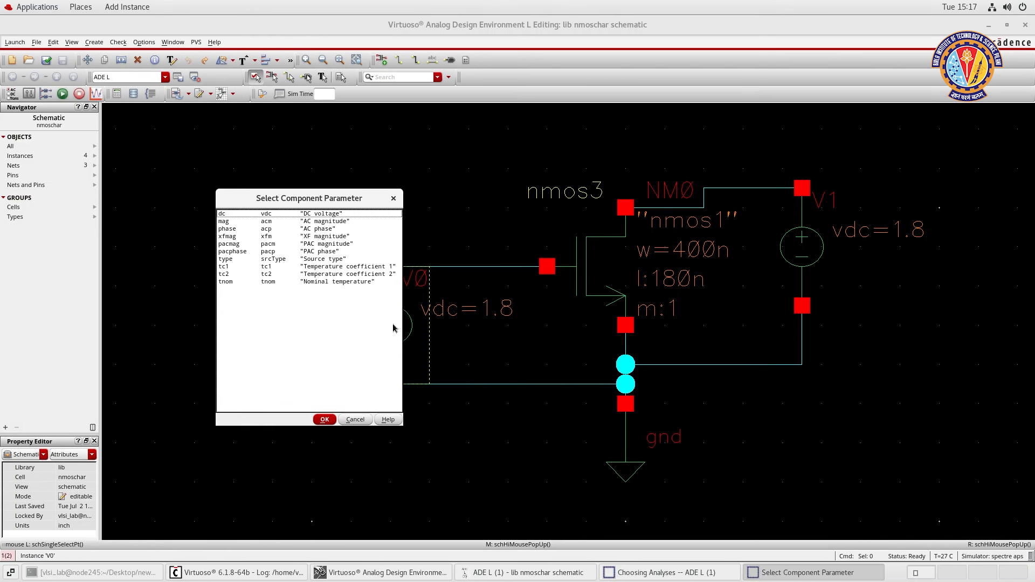
click(338, 214)
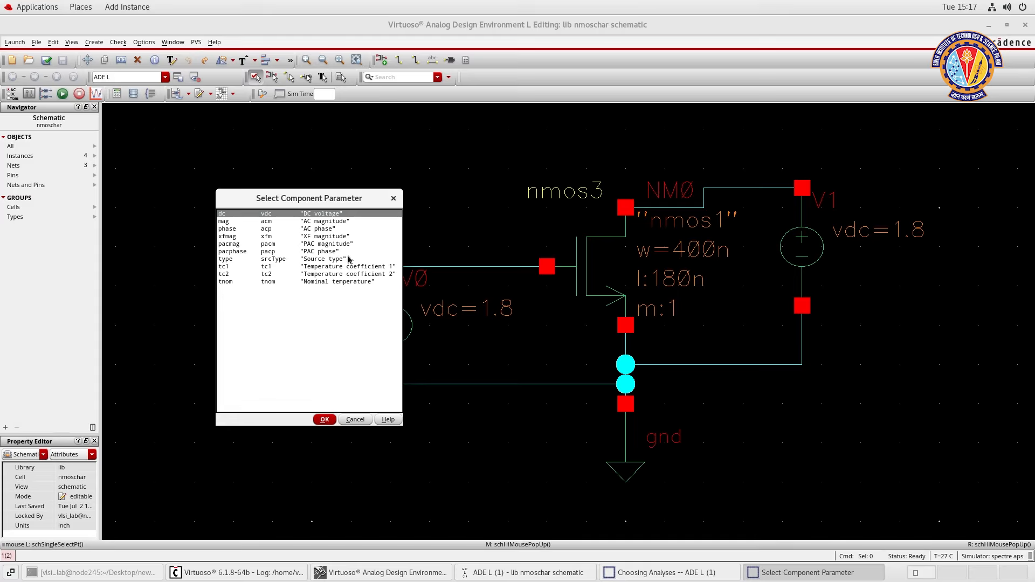
click(319, 419)
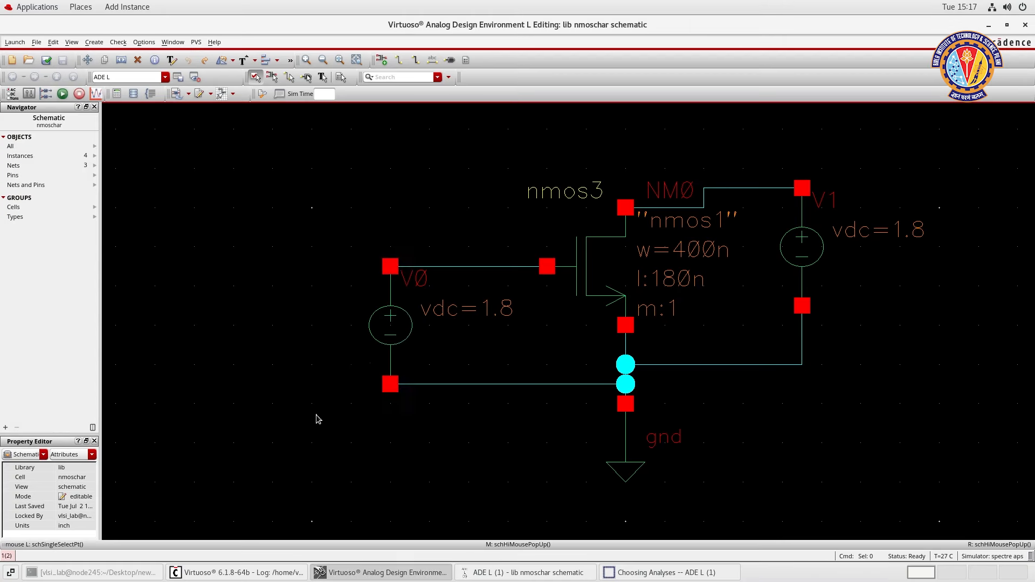
click(654, 572)
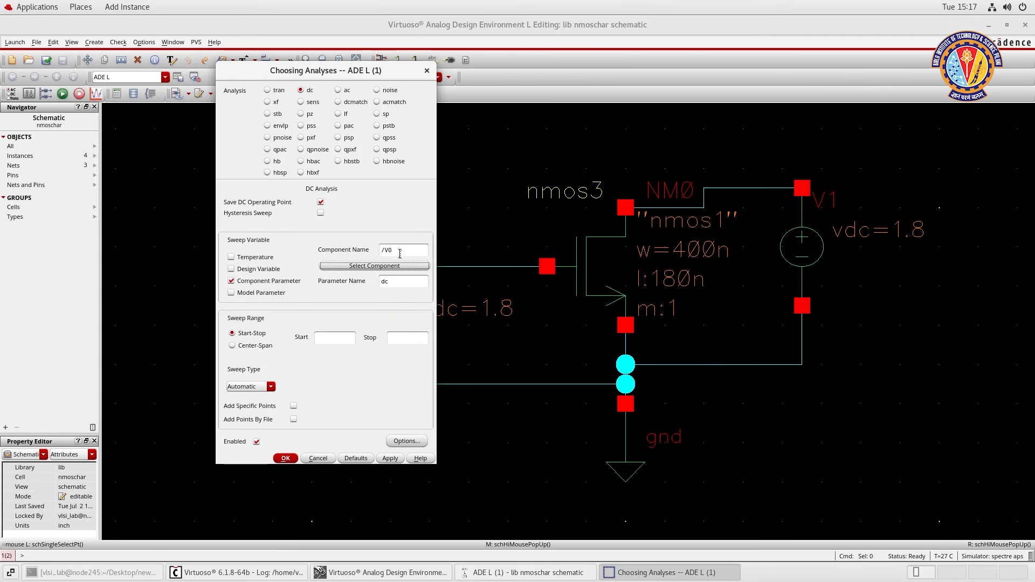
drag(368, 76, 282, 77)
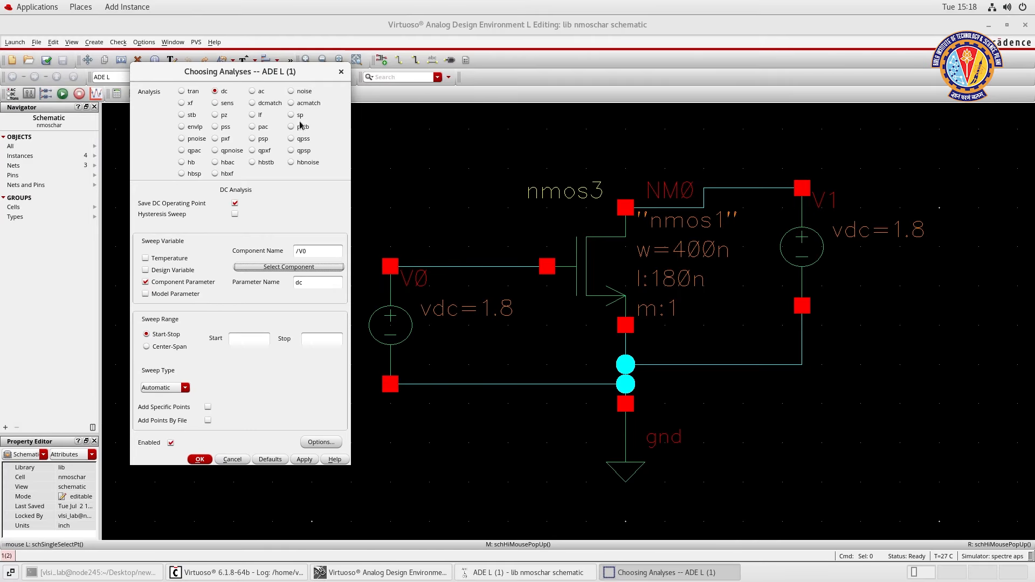
Set the dc sweep range from 0 to 1.8 and accept the analysis settings.
drag(317, 70, 468, 77)
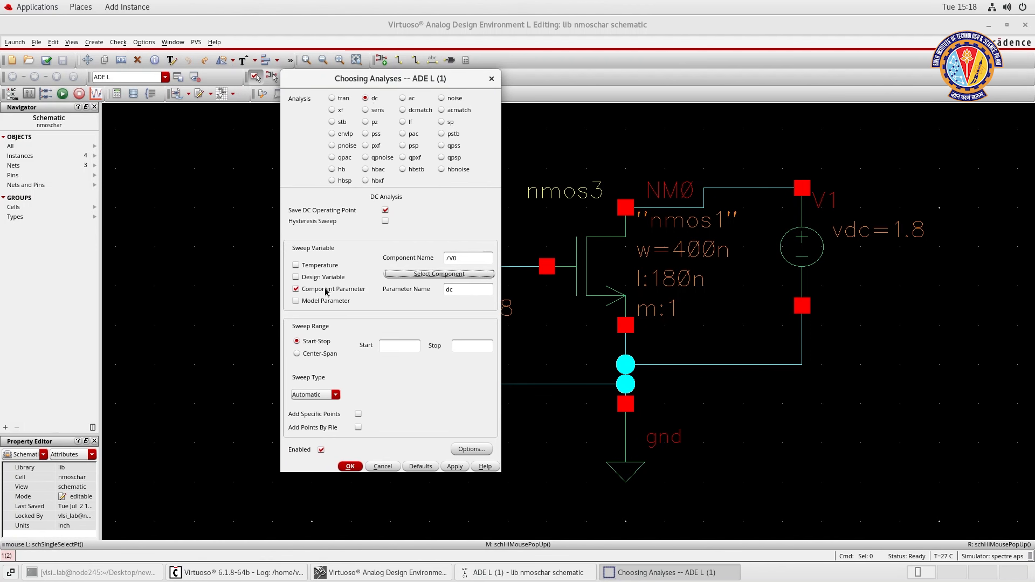
click(398, 346)
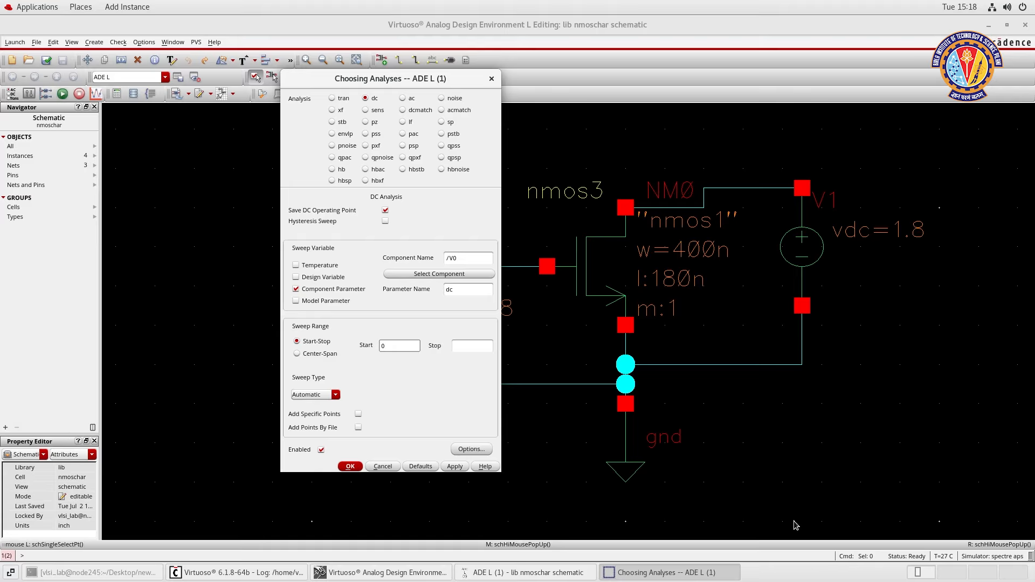
click(476, 345)
text(1.8)
click(350, 466)
Choose the drain terminal of transistor NM0 on the schematic as an output to plot in ADE L.
click(500, 572)
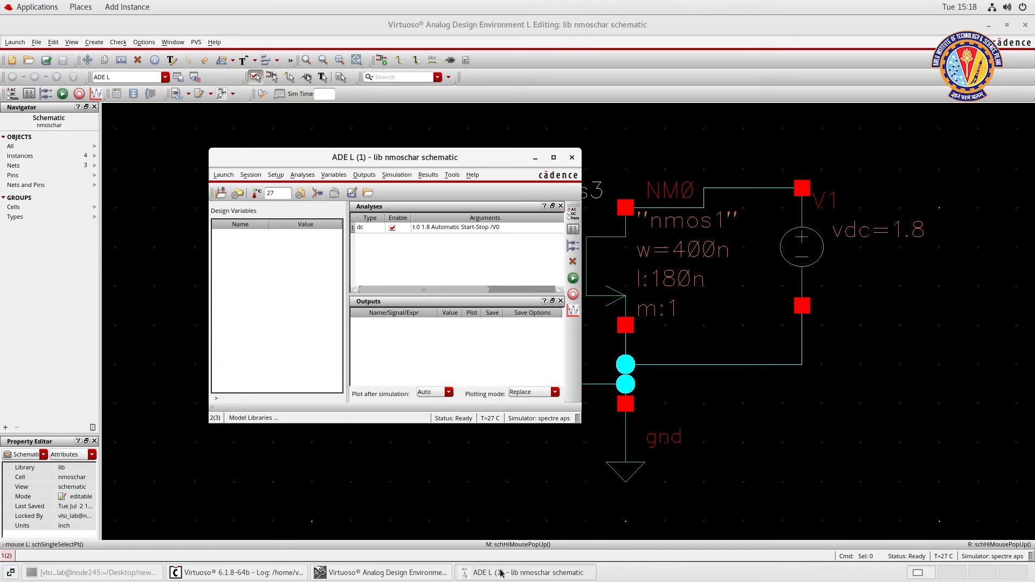
click(518, 233)
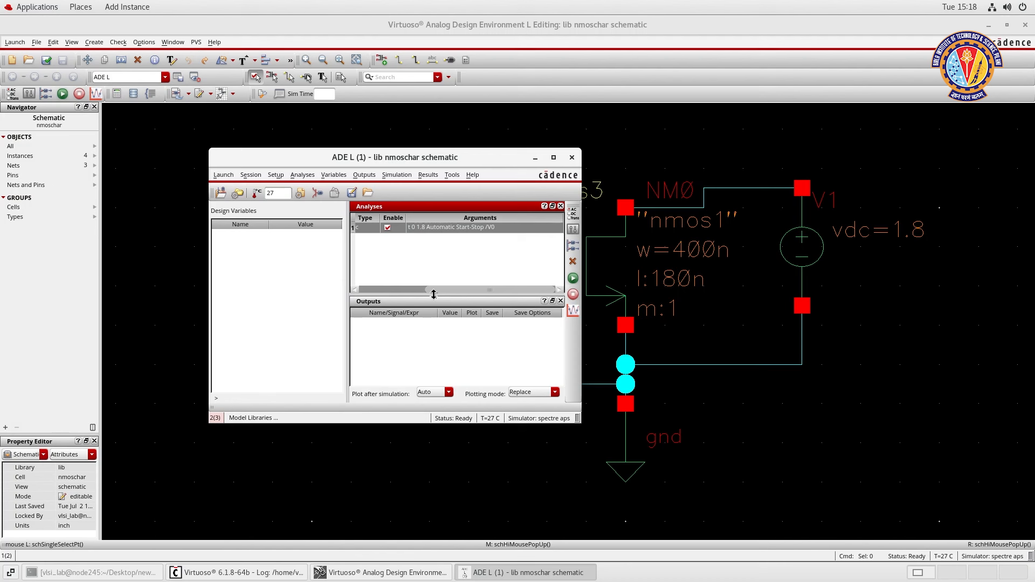
click(383, 290)
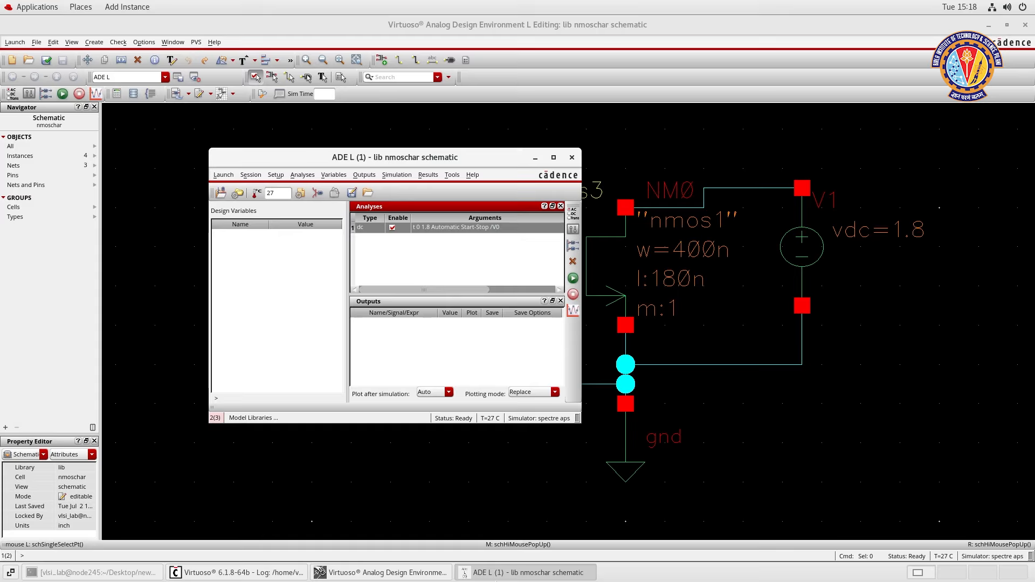
click(363, 175)
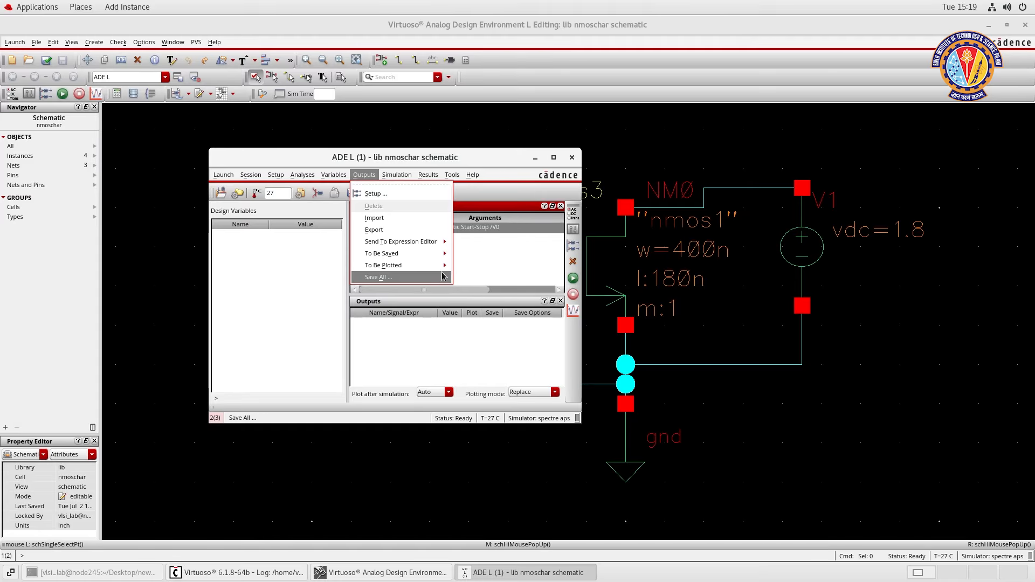
mouse_move(439, 266)
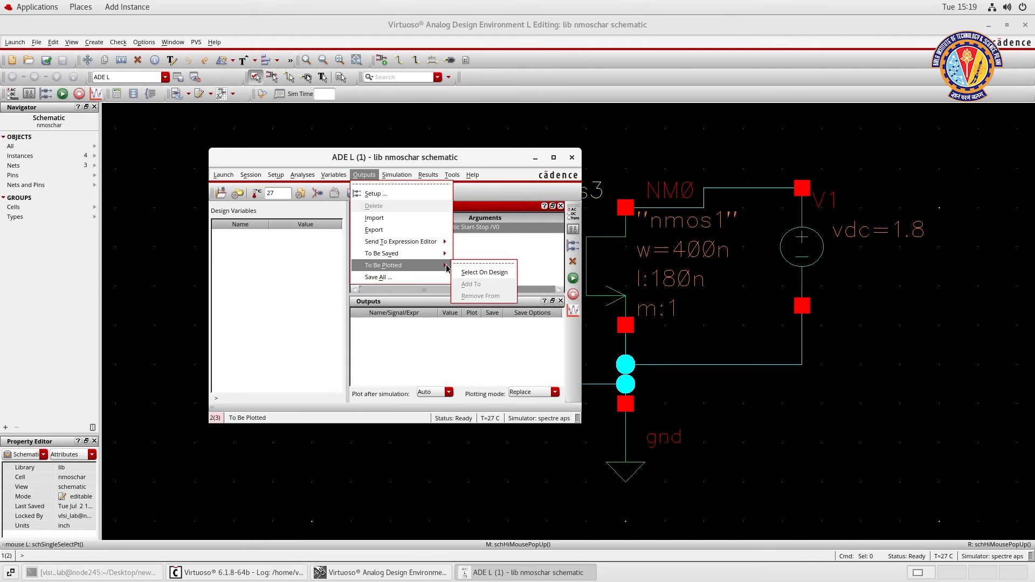
click(485, 272)
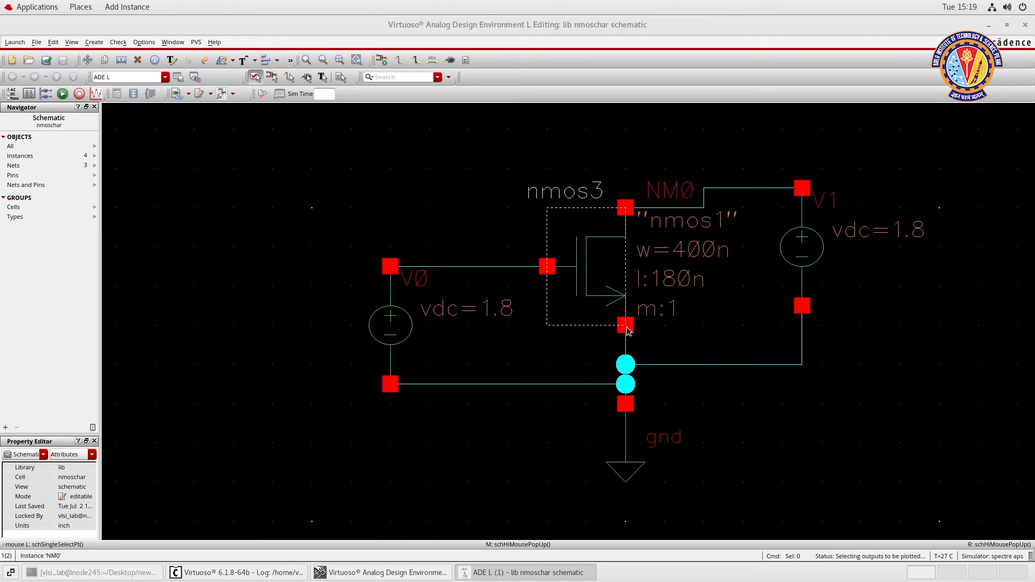
click(626, 209)
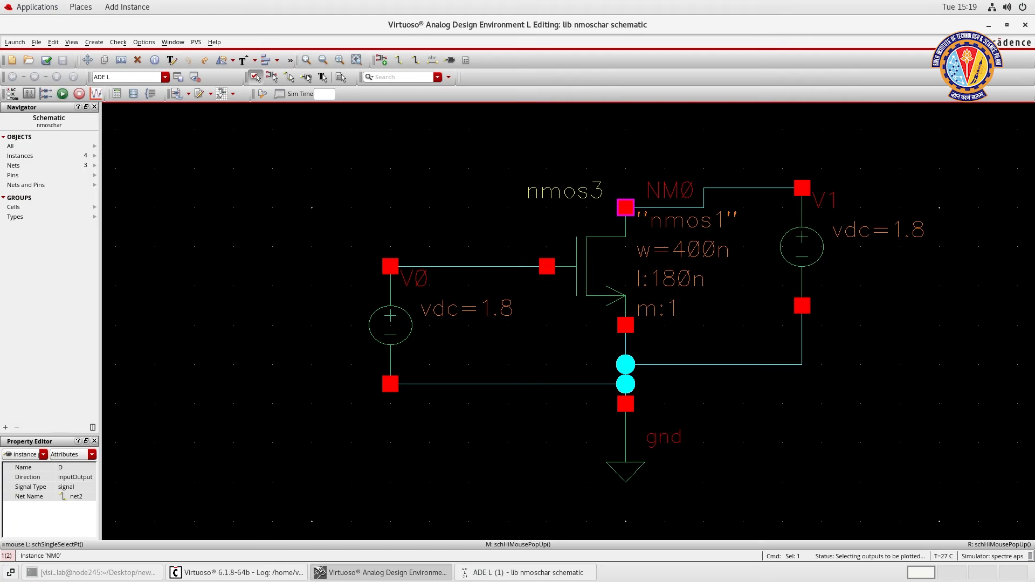
Run the simulation from ADE L and maximize the resulting waveform window.
click(469, 573)
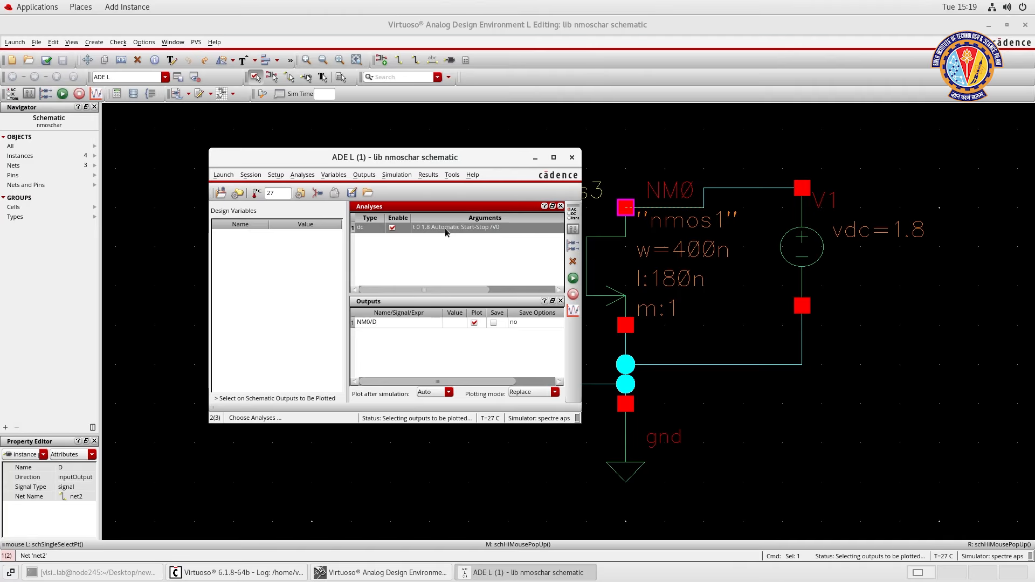
click(572, 278)
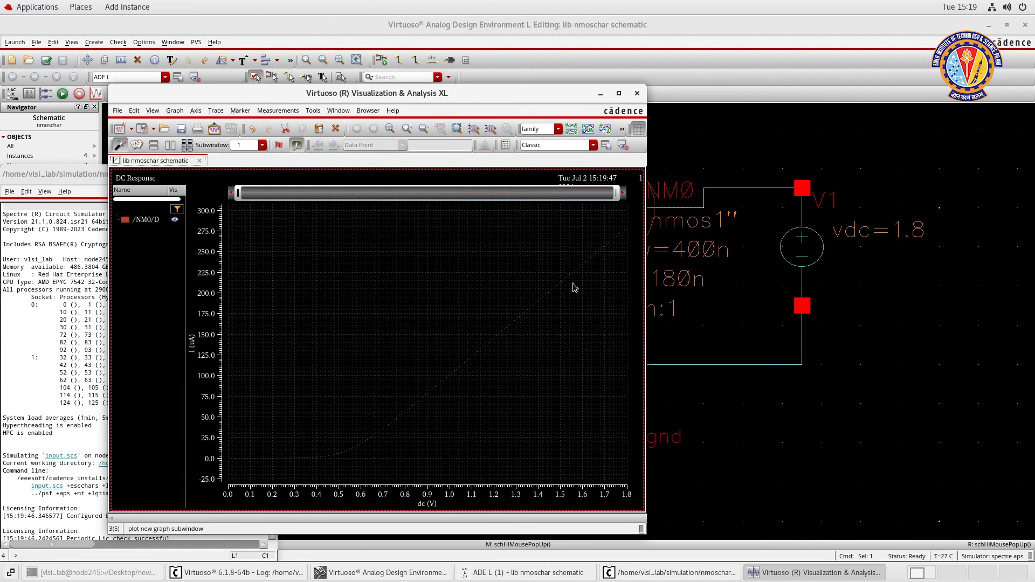
click(618, 95)
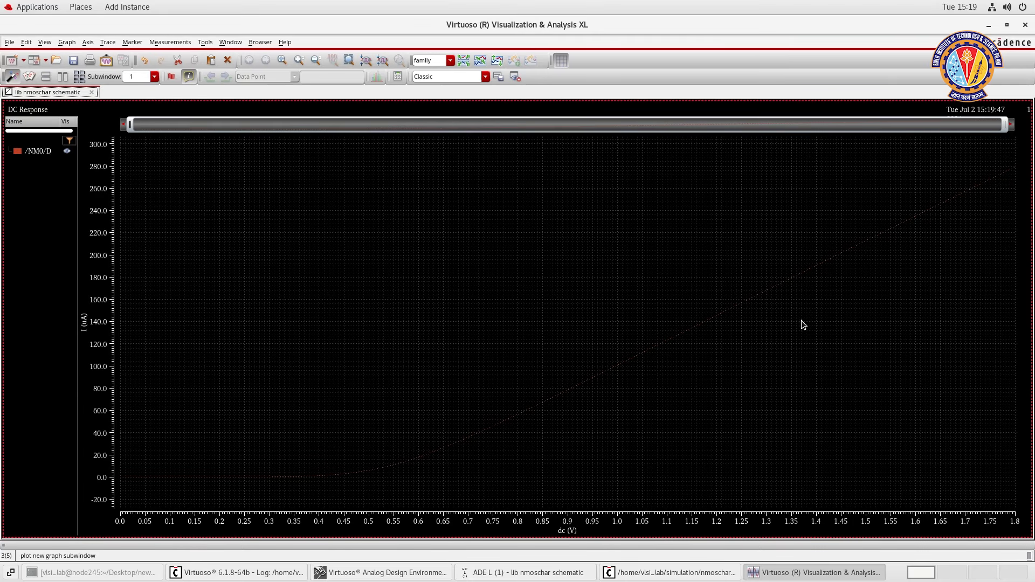
Change the /NM0/D trace to a Solid line style with Medium thickness.
mouse_move(798, 279)
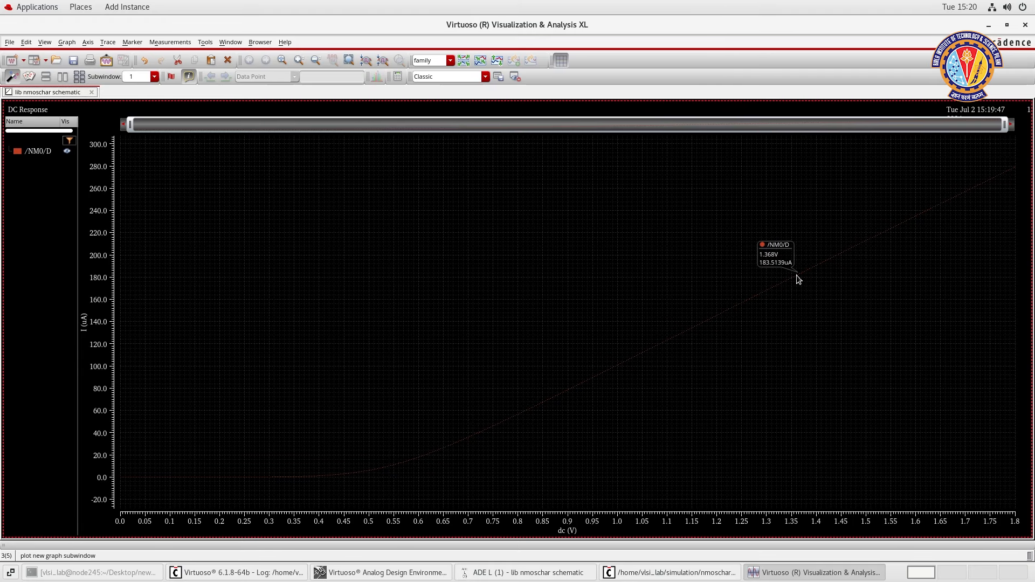
double_click(798, 279)
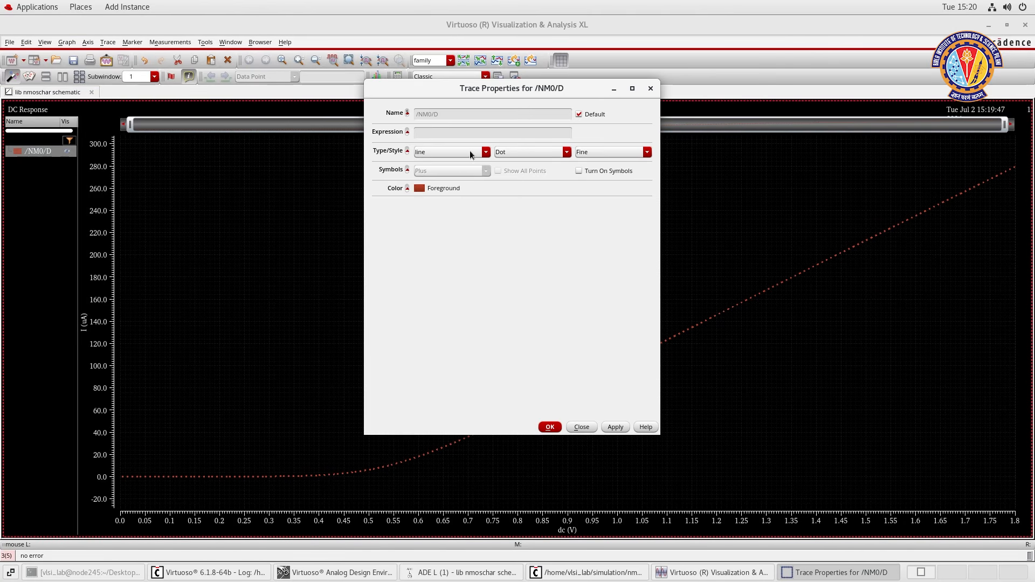
click(539, 154)
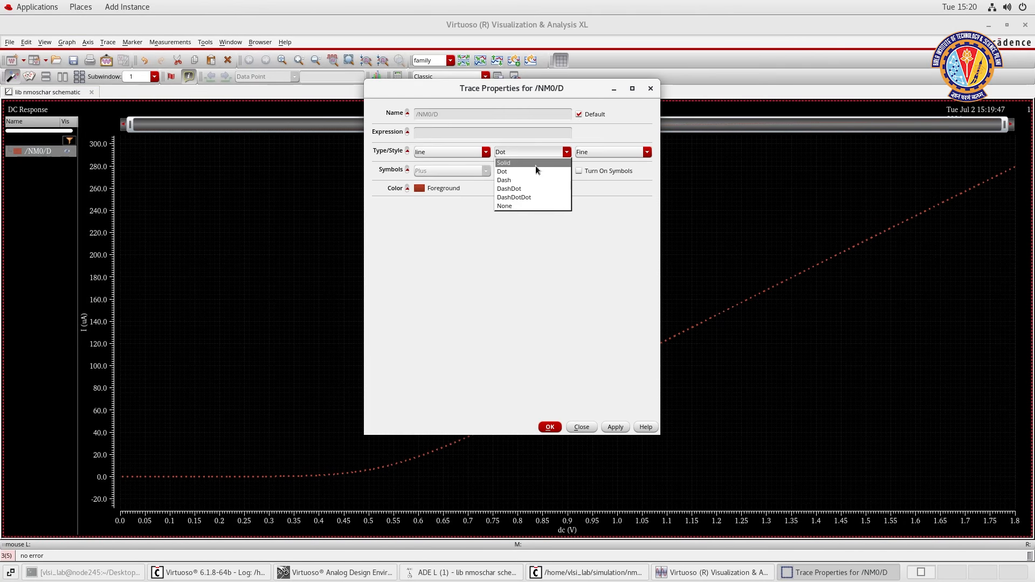
click(533, 163)
click(607, 156)
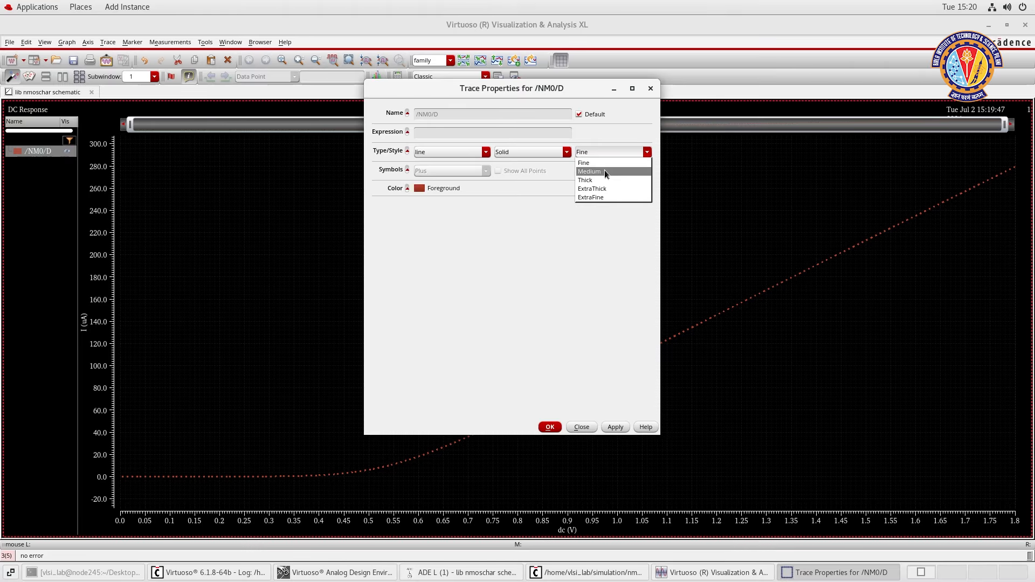
click(604, 171)
click(437, 154)
click(437, 154)
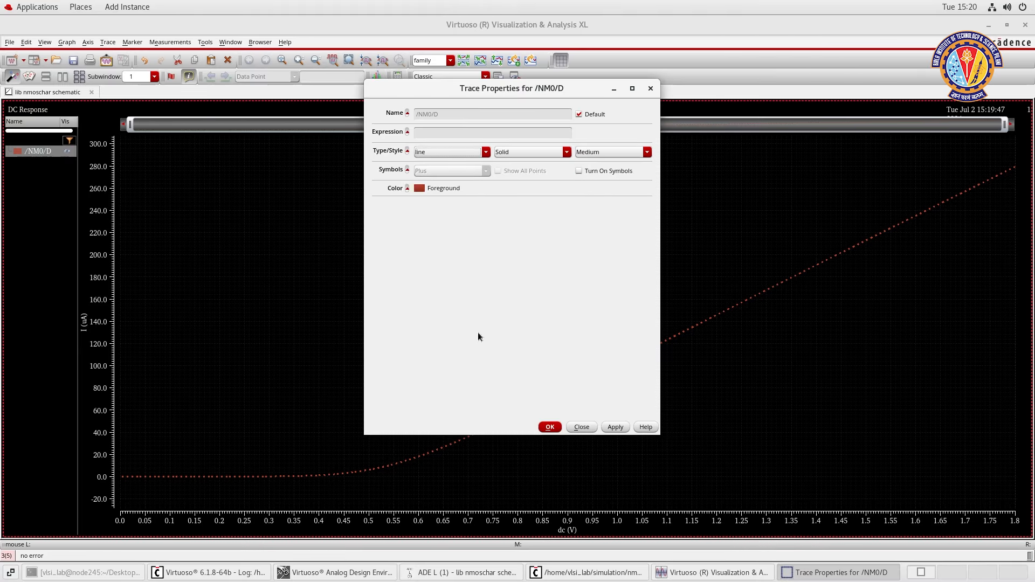
click(550, 427)
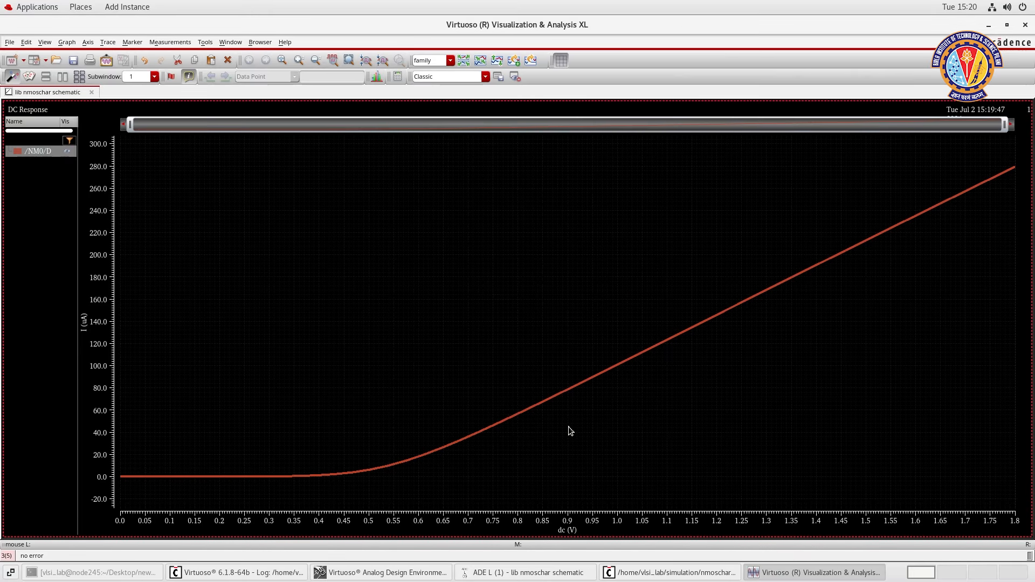
click(676, 421)
click(612, 369)
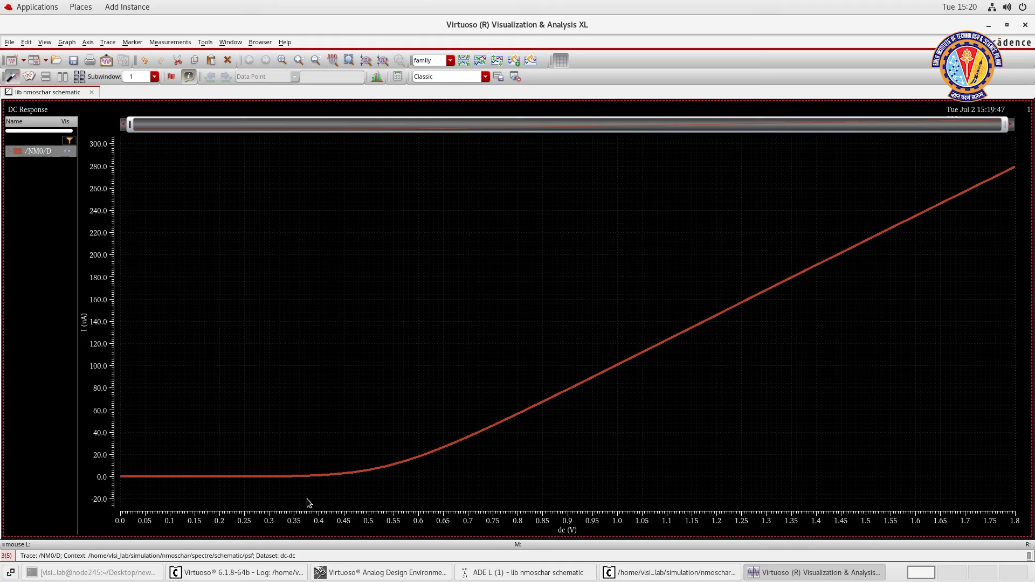
Minimize the waveform and schematic windows and bring the ADE L window to the front.
mouse_move(334, 478)
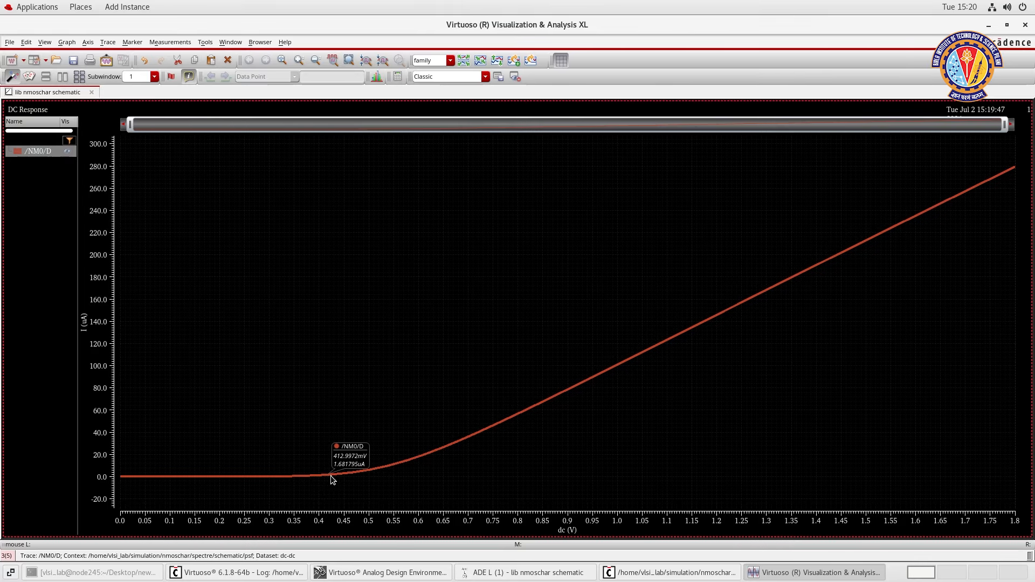
click(988, 25)
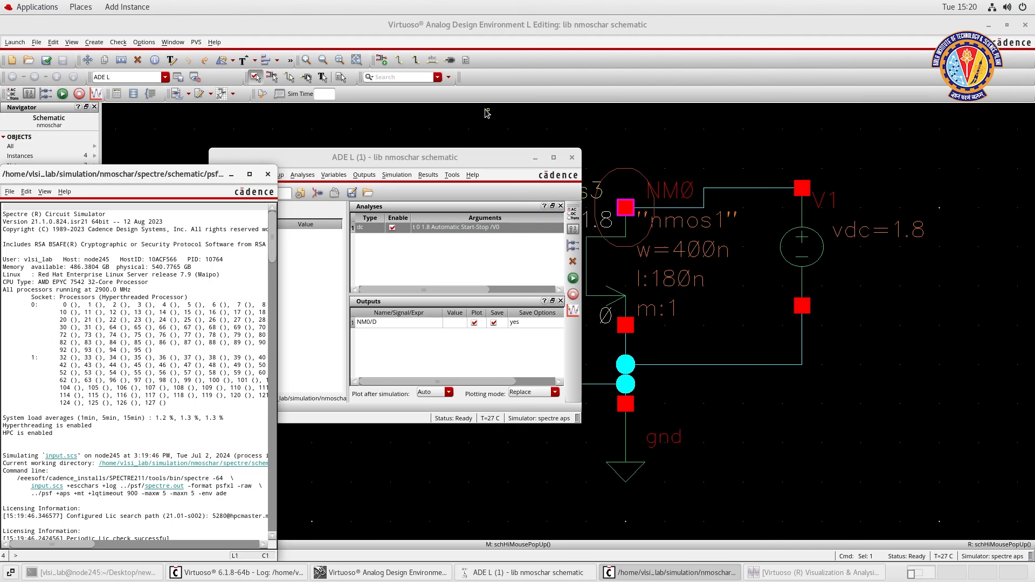
click(486, 112)
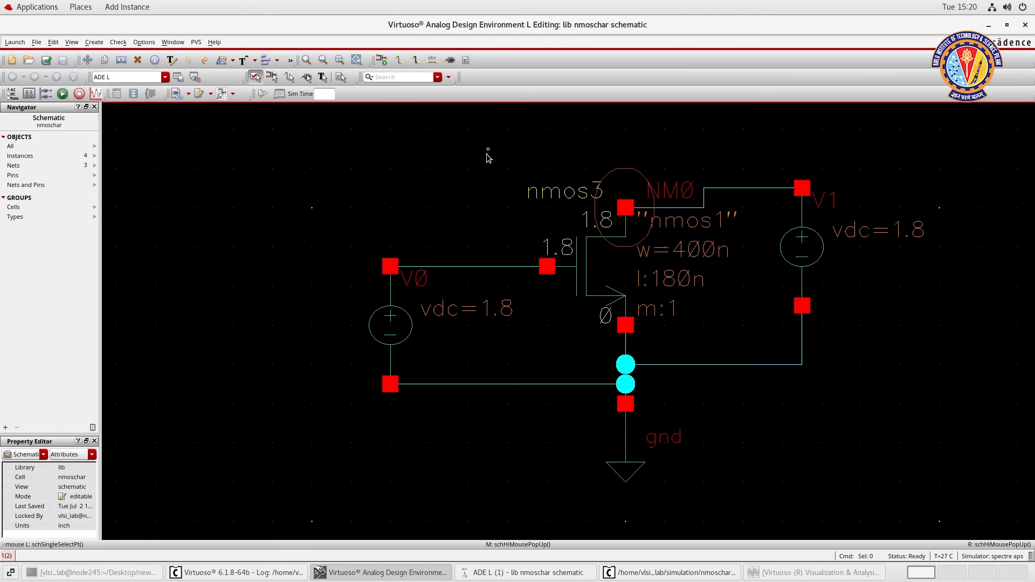
click(989, 26)
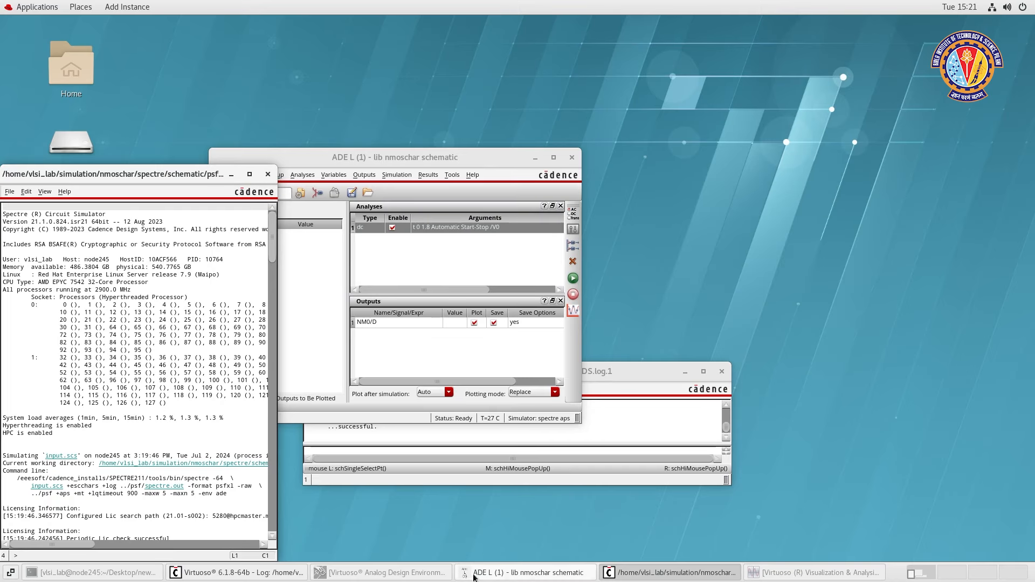
click(492, 171)
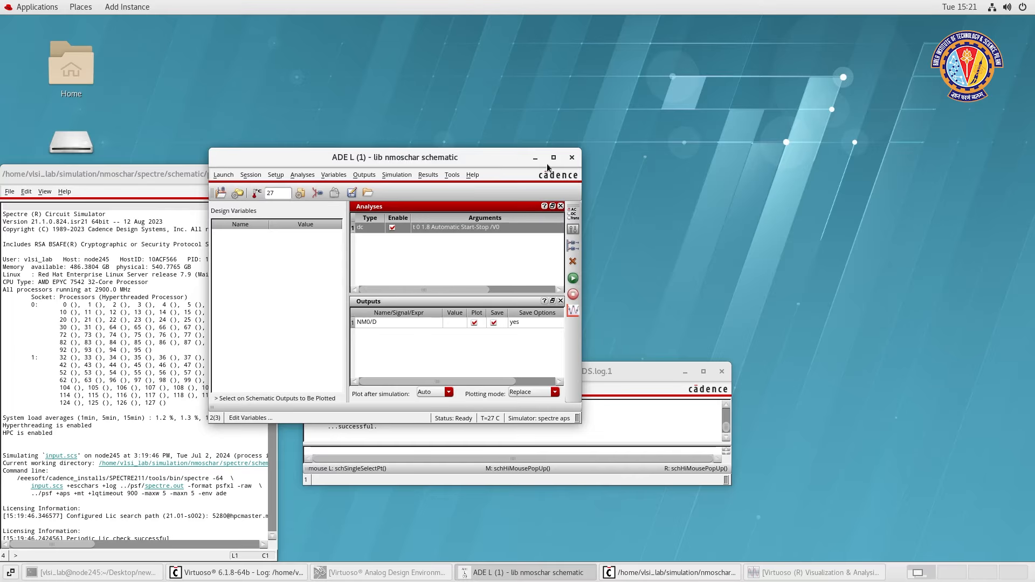
Close the ADE L session, saving its current state under the name "a".
click(572, 158)
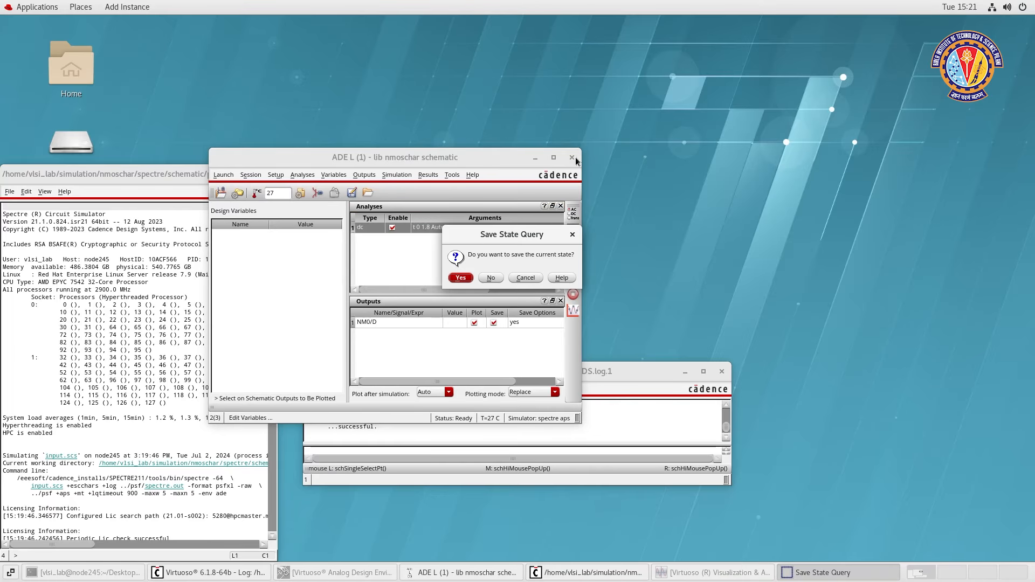
click(462, 280)
text(a)
click(400, 472)
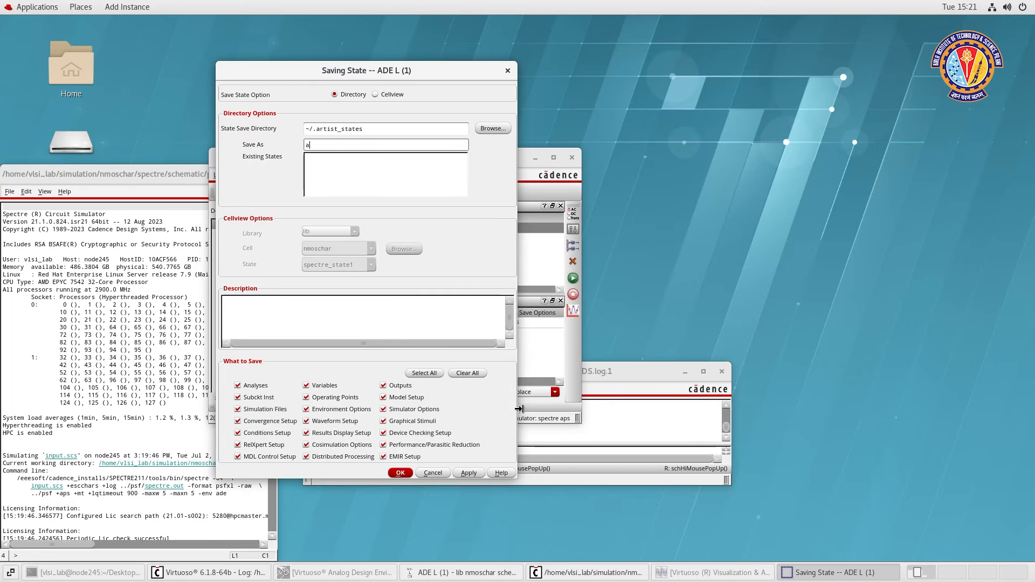
Create a new schematic cellview named inver in library lib and maximize its editor window.
click(312, 389)
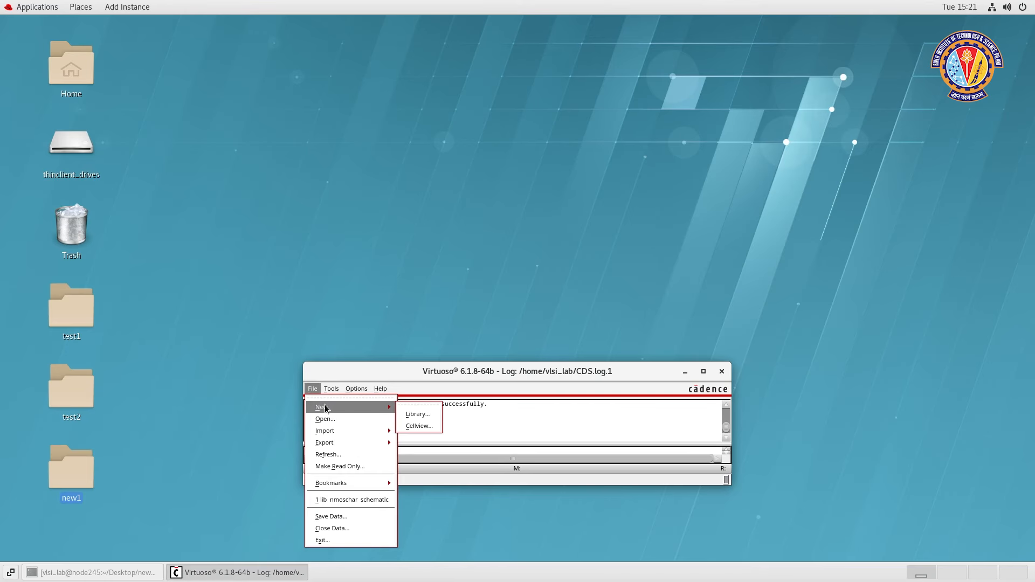
mouse_move(330, 410)
click(419, 426)
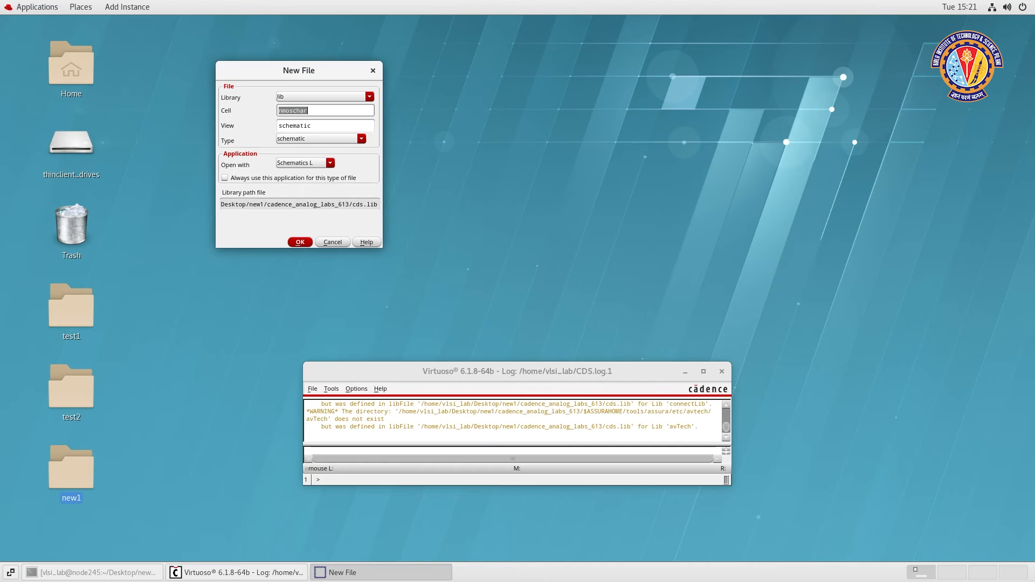
text(inver)
key(Return)
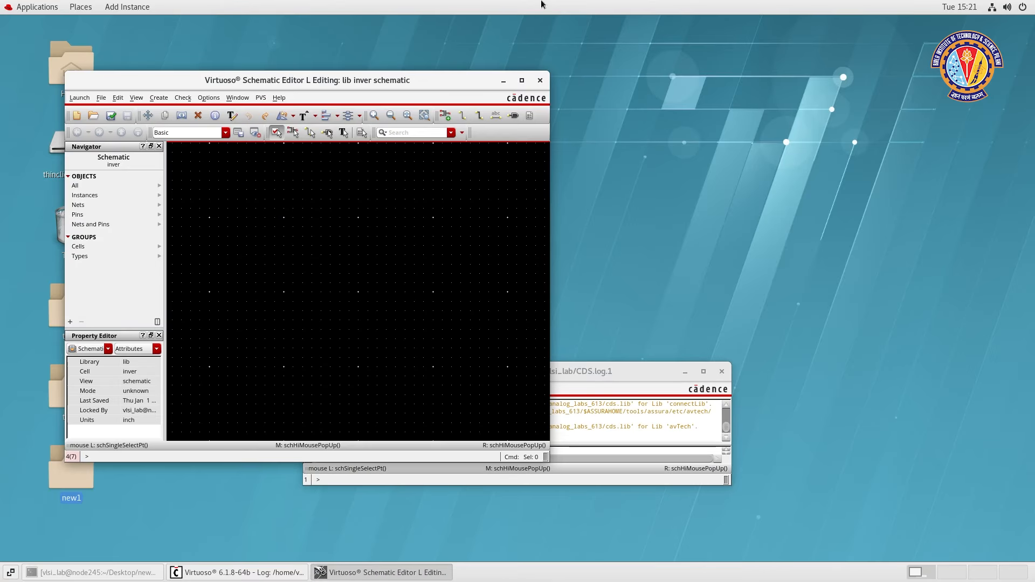
click(522, 81)
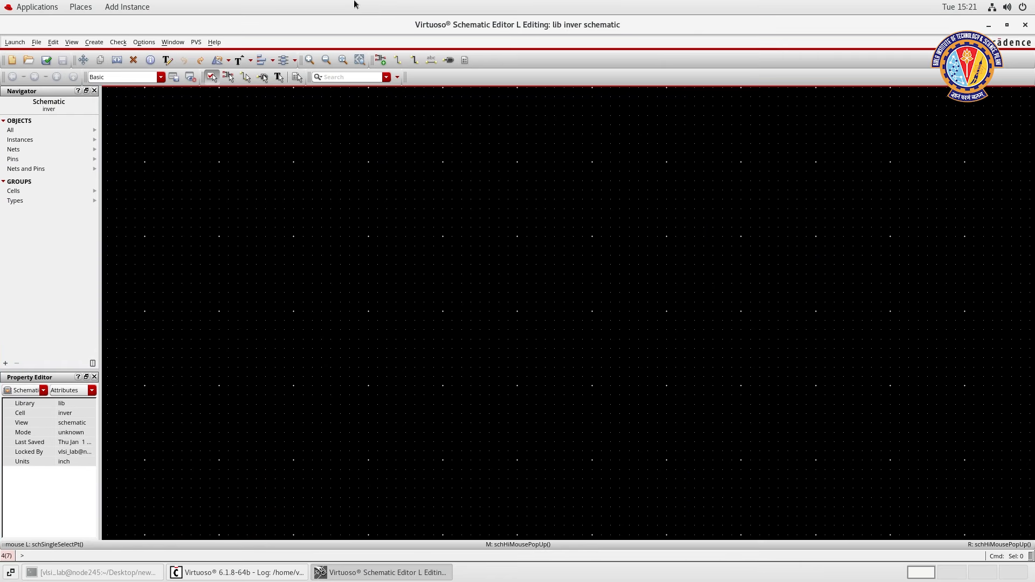
Place an nmos3 transistor symbol from library gpdk180 near the middle of the inver schematic.
click(381, 60)
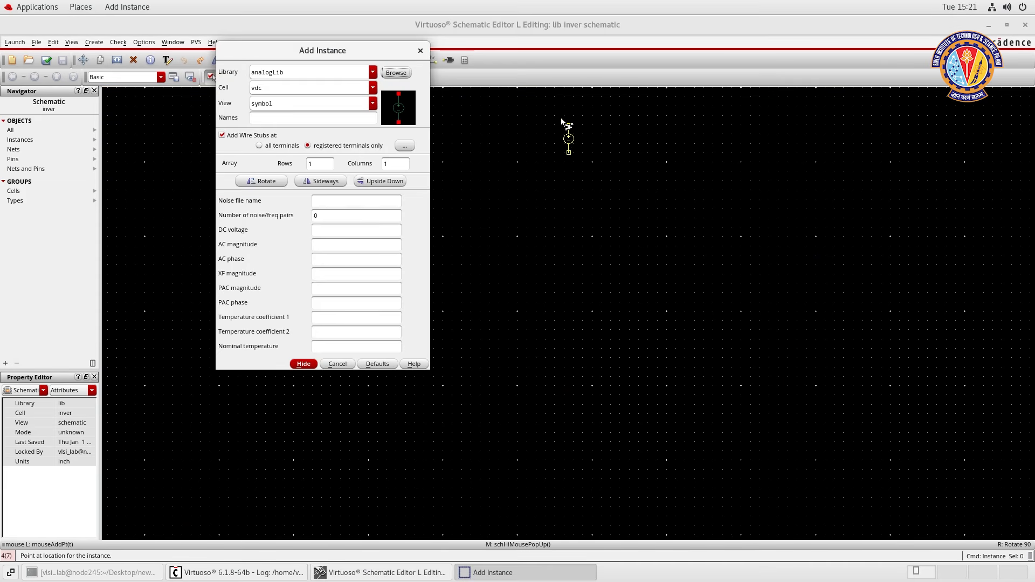
click(399, 76)
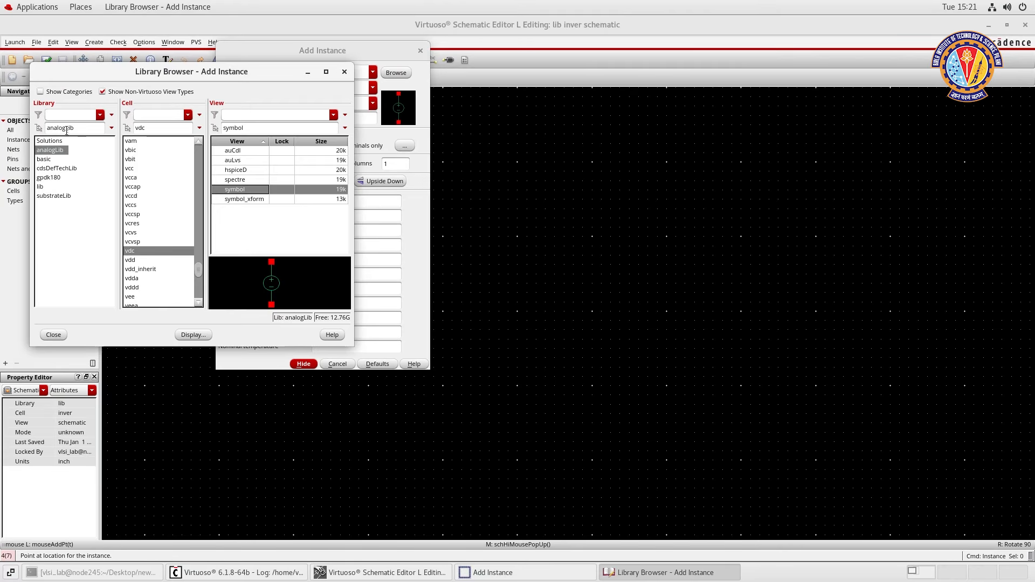
click(50, 168)
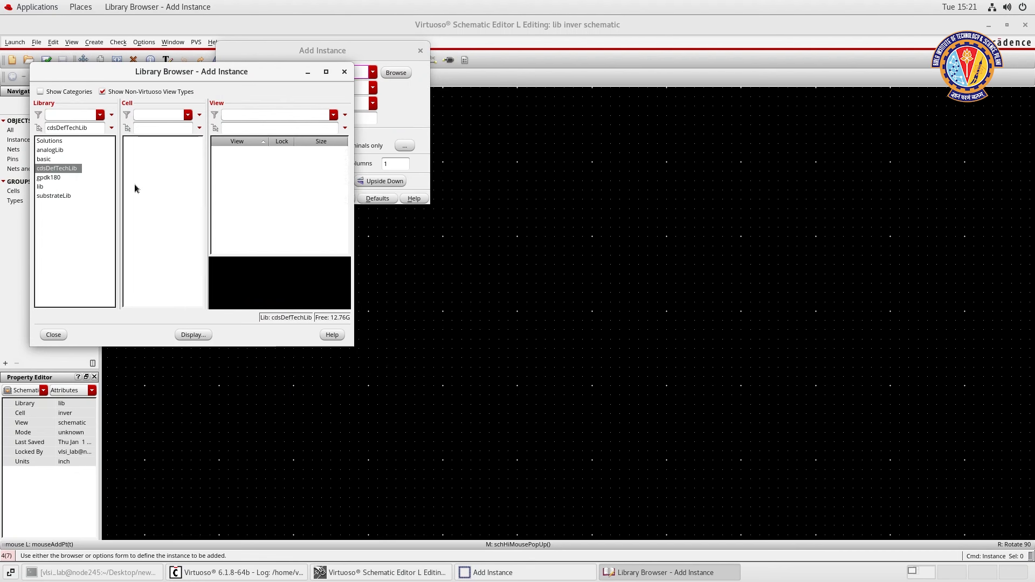
click(54, 177)
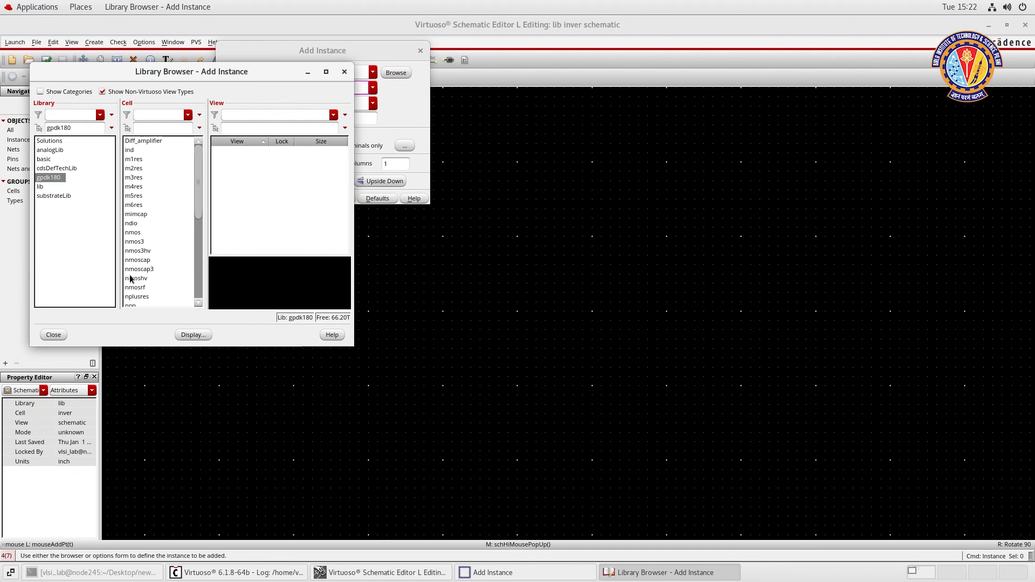
click(135, 243)
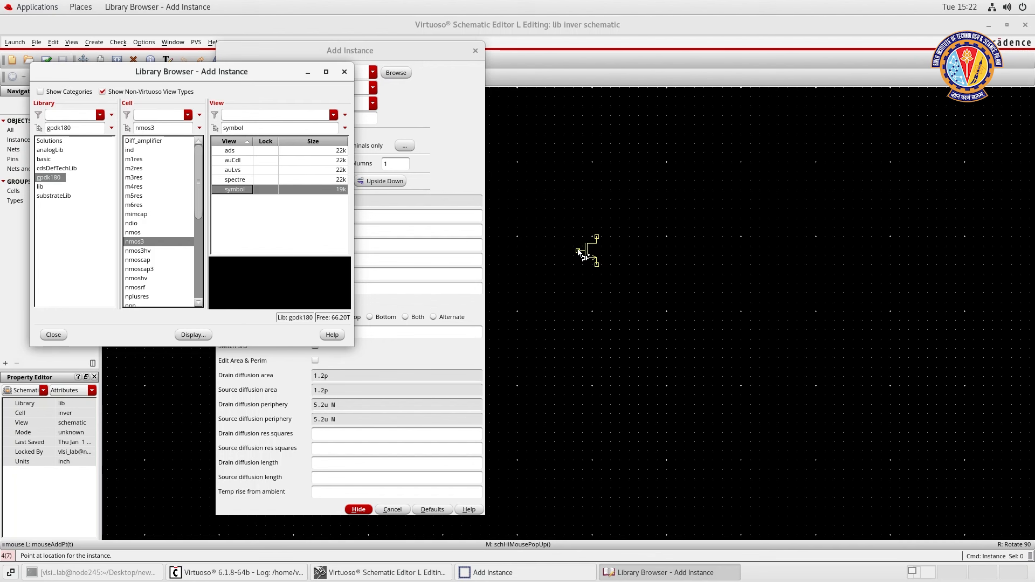
click(572, 249)
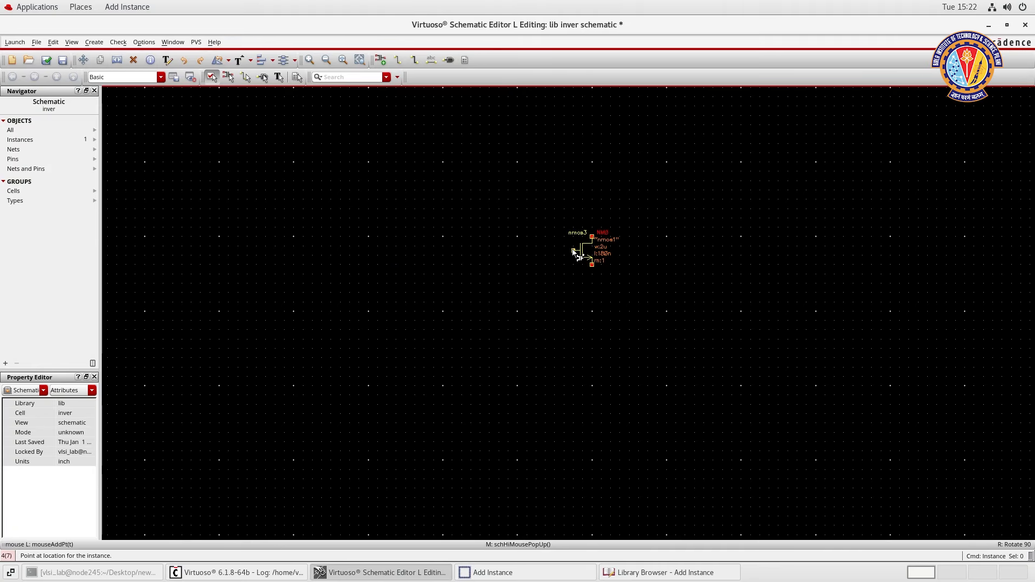
Place a pmos3 transistor symbol from gpdk180 directly above the nmos3 transistor.
click(665, 572)
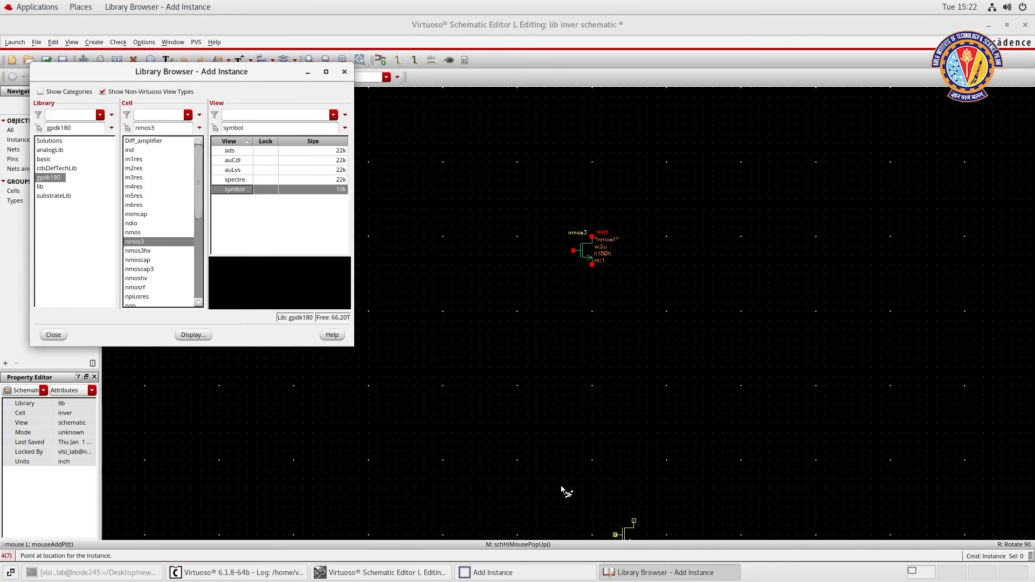
drag(198, 209, 141, 243)
click(140, 242)
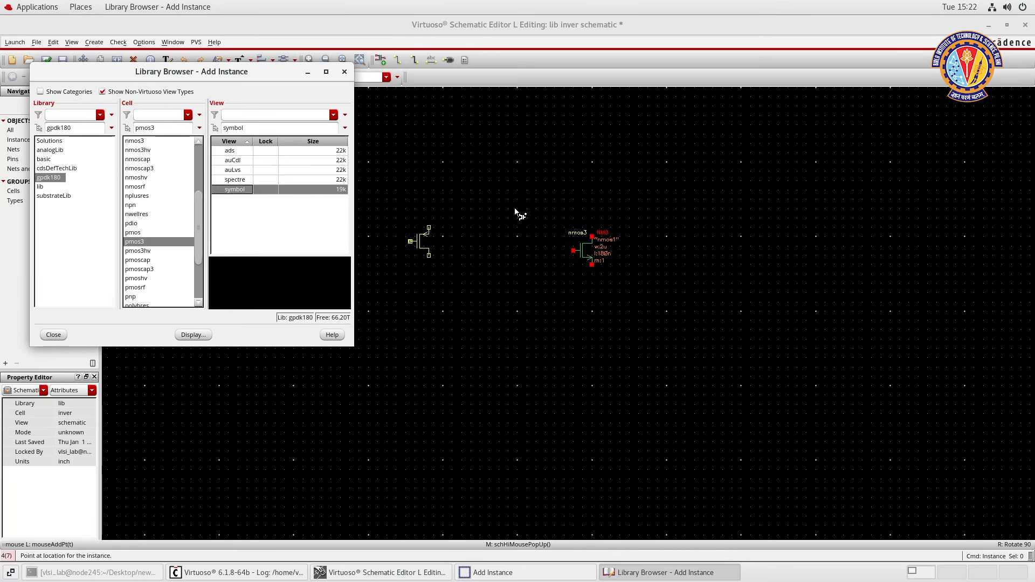
click(574, 173)
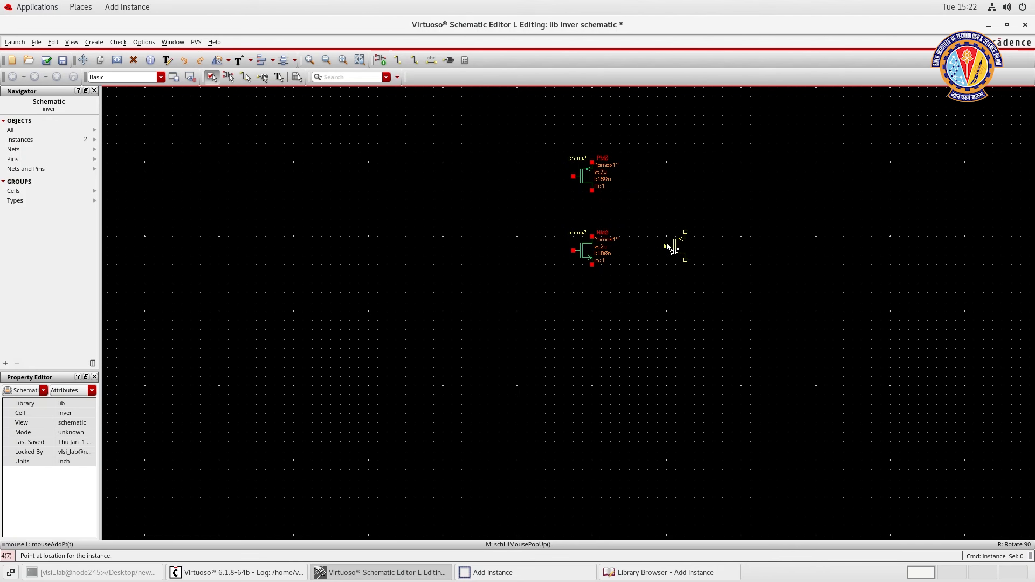
Place a vpulse source from analogLib on the gate side of the two transistors, at a height between them.
click(626, 572)
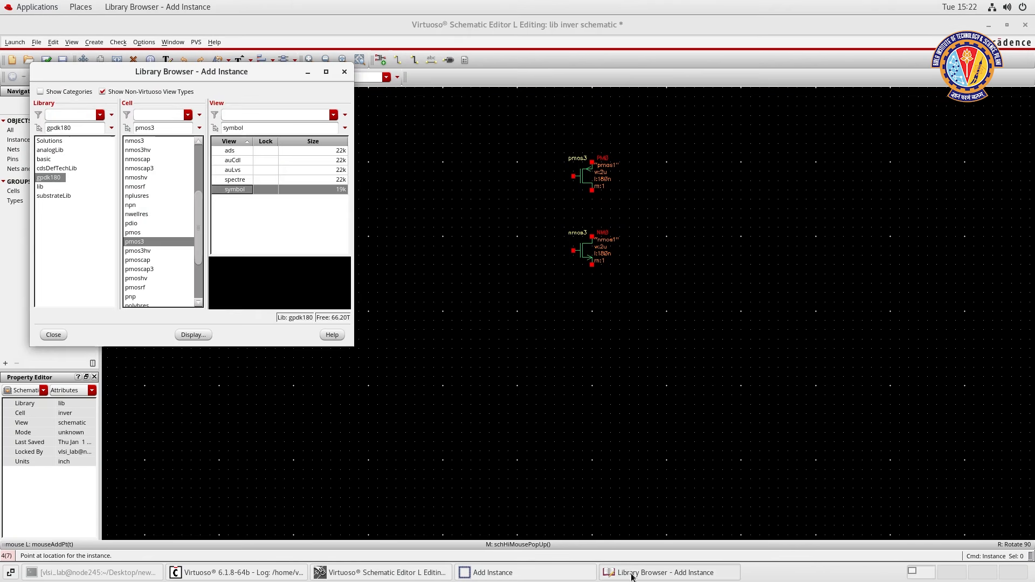
click(53, 151)
scroll(164, 218, down, 5)
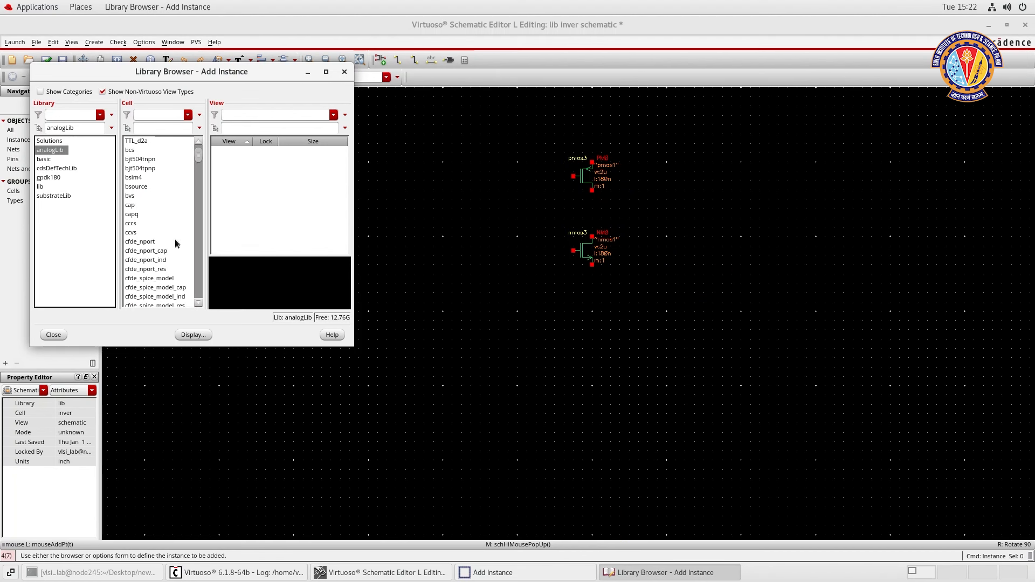
scroll(164, 217, down, 2)
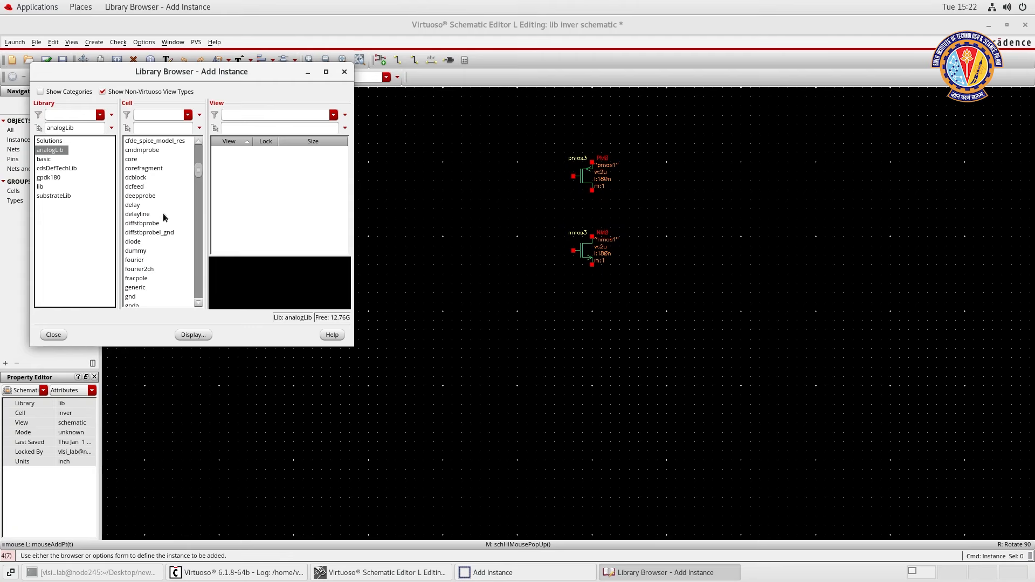
drag(198, 171, 181, 265)
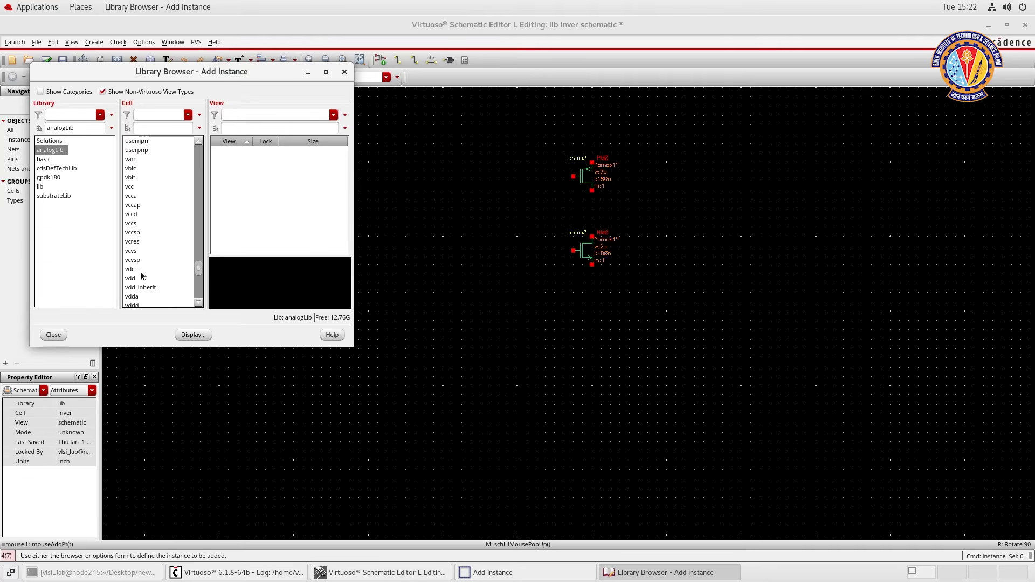
scroll(143, 275, down, 2)
scroll(146, 277, down, 2)
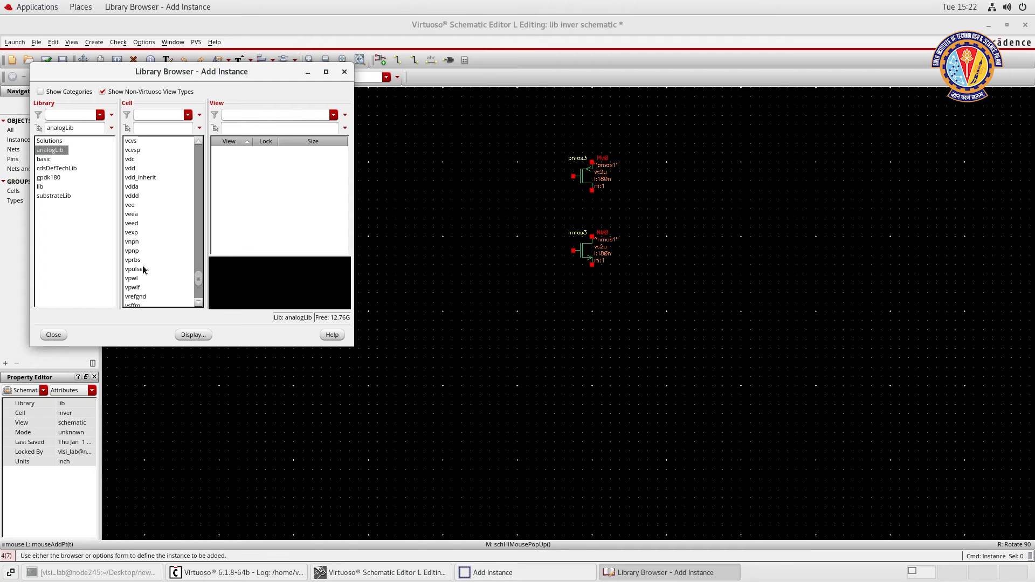
click(146, 269)
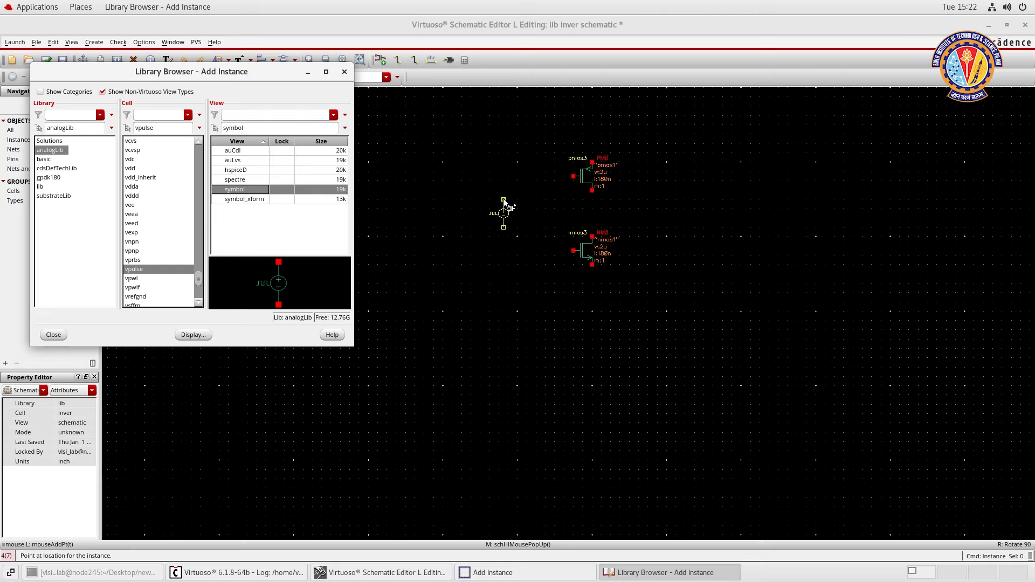
click(503, 201)
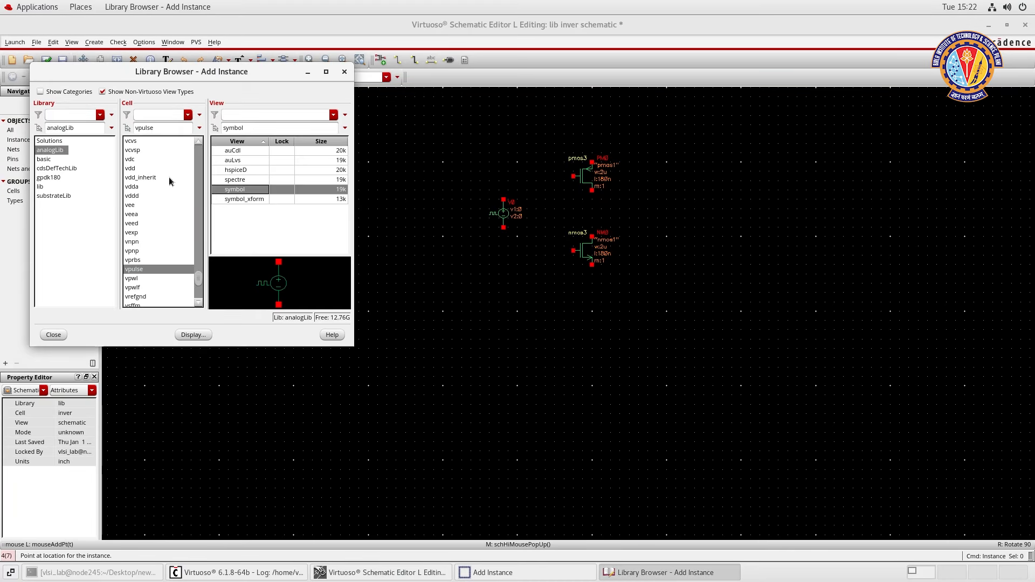
Place a gnda ground symbol from analogLib directly below the nmos3 transistor.
scroll(169, 178, up, 3)
drag(198, 273, 198, 179)
click(138, 196)
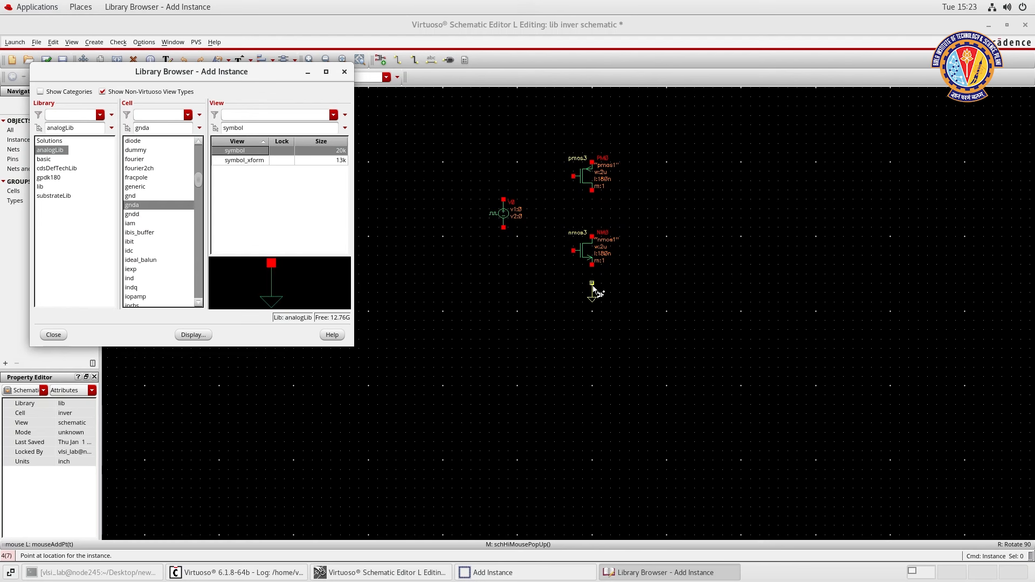
click(591, 296)
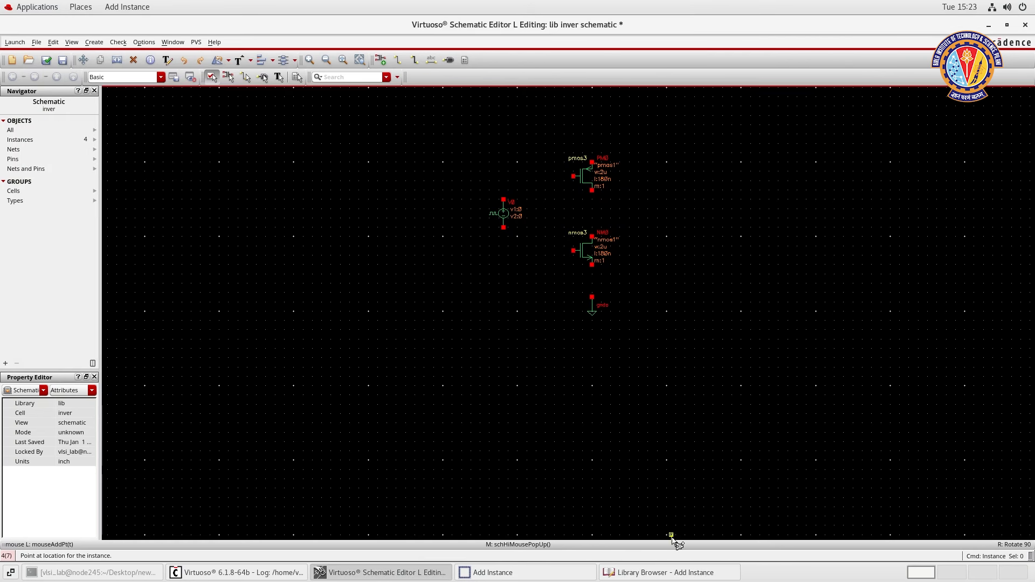
Place two vdd symbols from analogLib, one directly above the pmos3 transistor and one in the free area beyond the vpulse source.
click(645, 572)
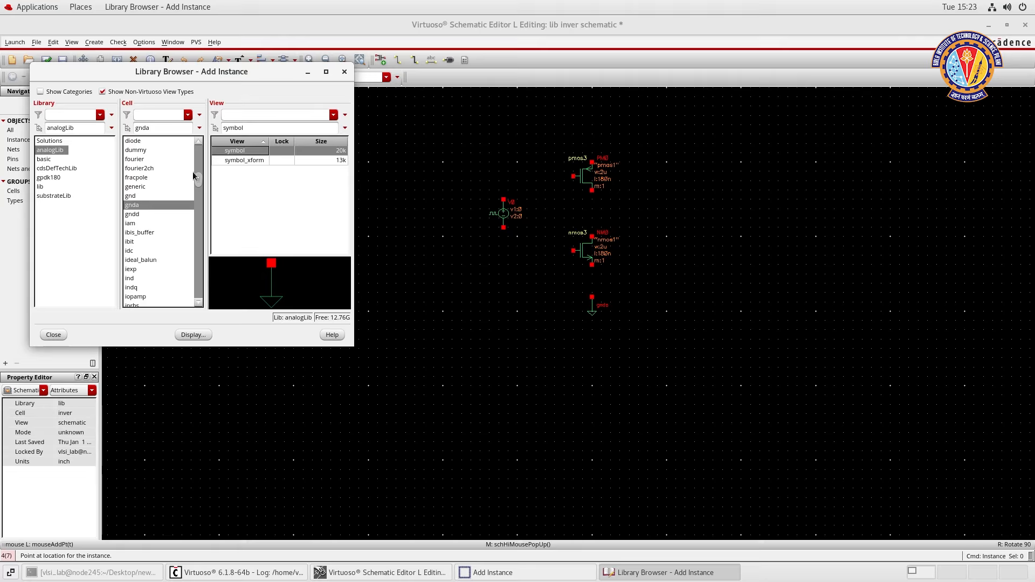
drag(198, 182, 185, 287)
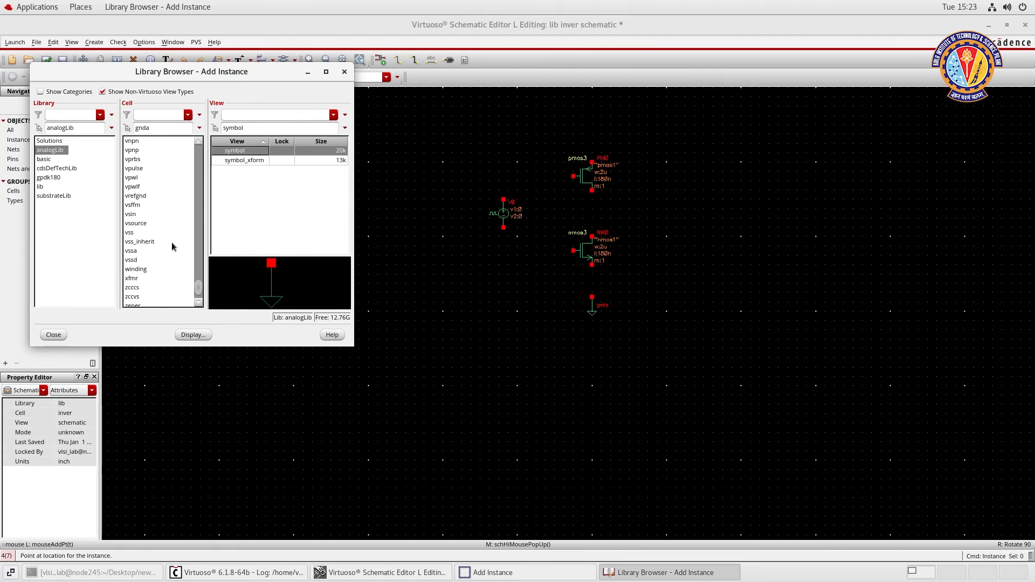
scroll(135, 190, up, 3)
scroll(135, 190, up, 2)
click(131, 177)
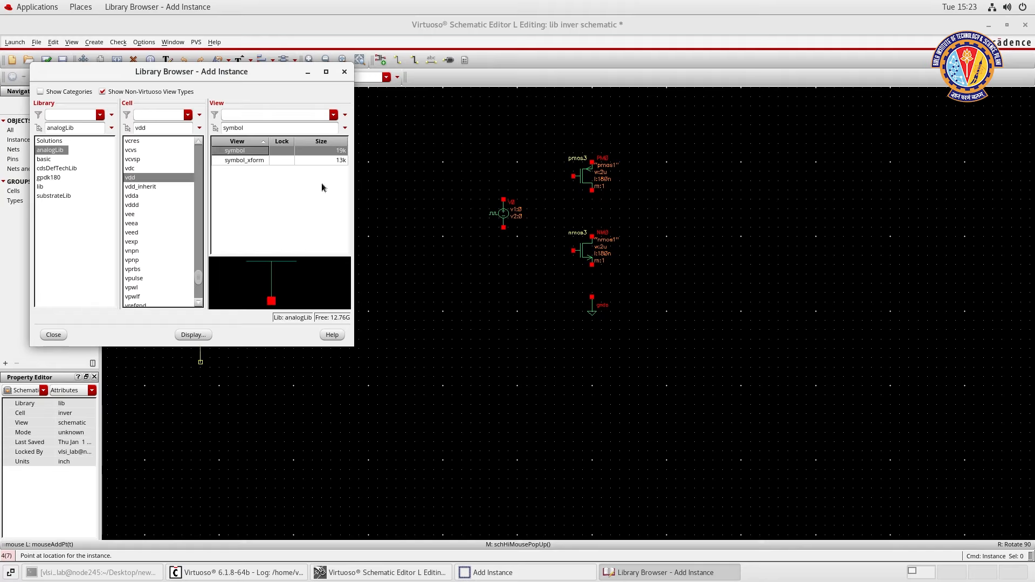
click(590, 122)
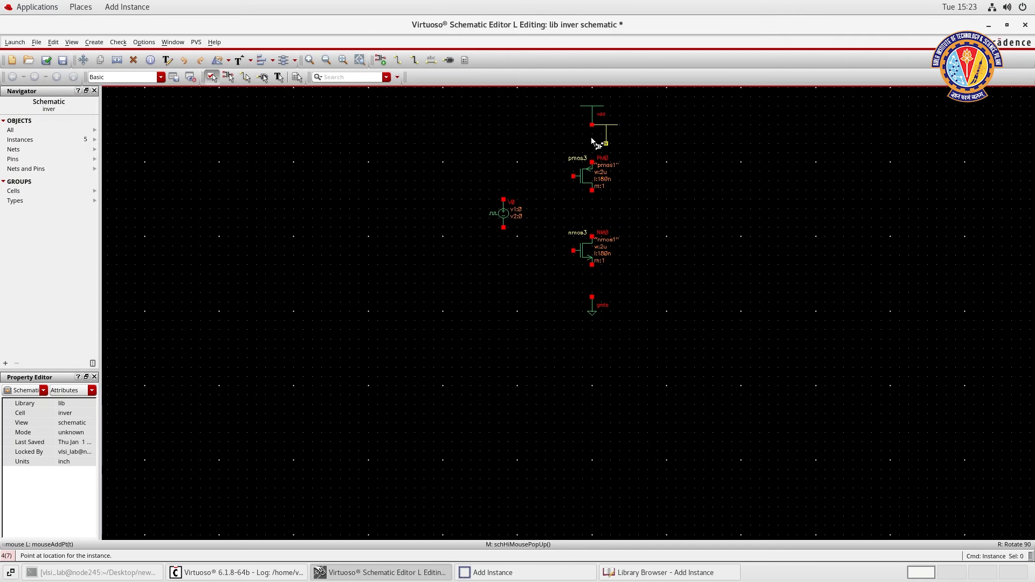
click(443, 139)
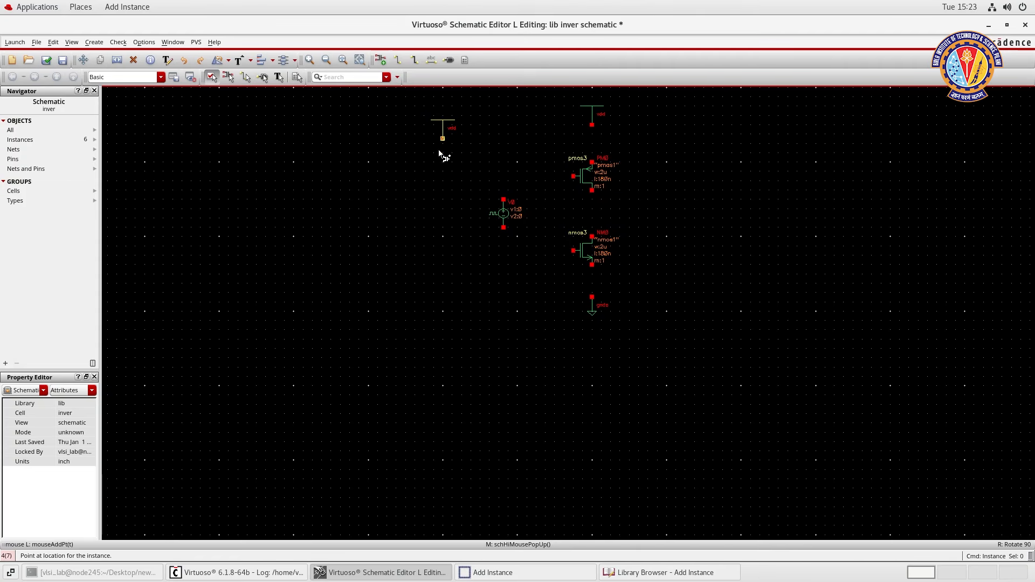
Place a vdc source from analogLib with its positive terminal on the separate vdd symbol, and end instance placement.
click(668, 572)
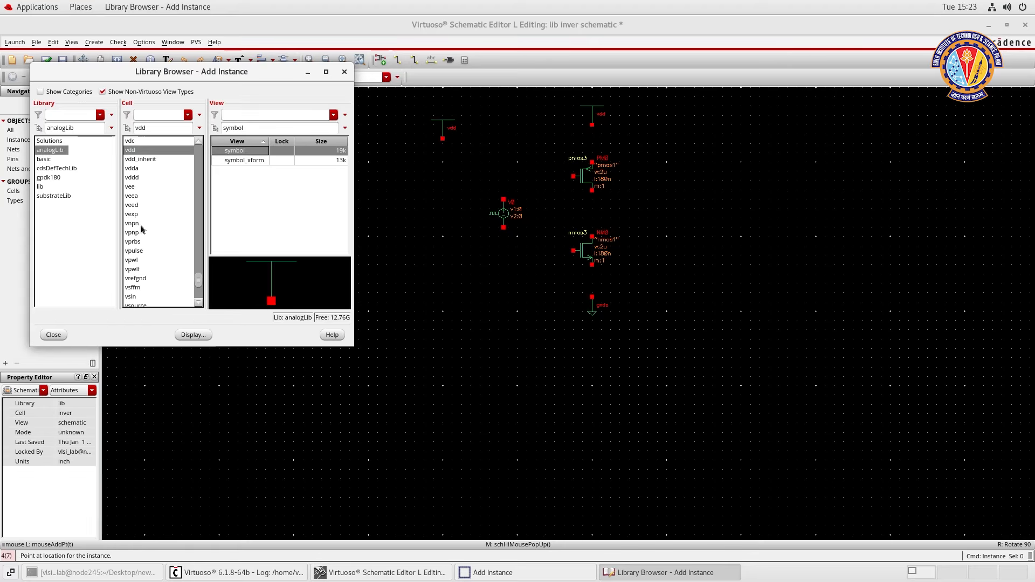
click(131, 169)
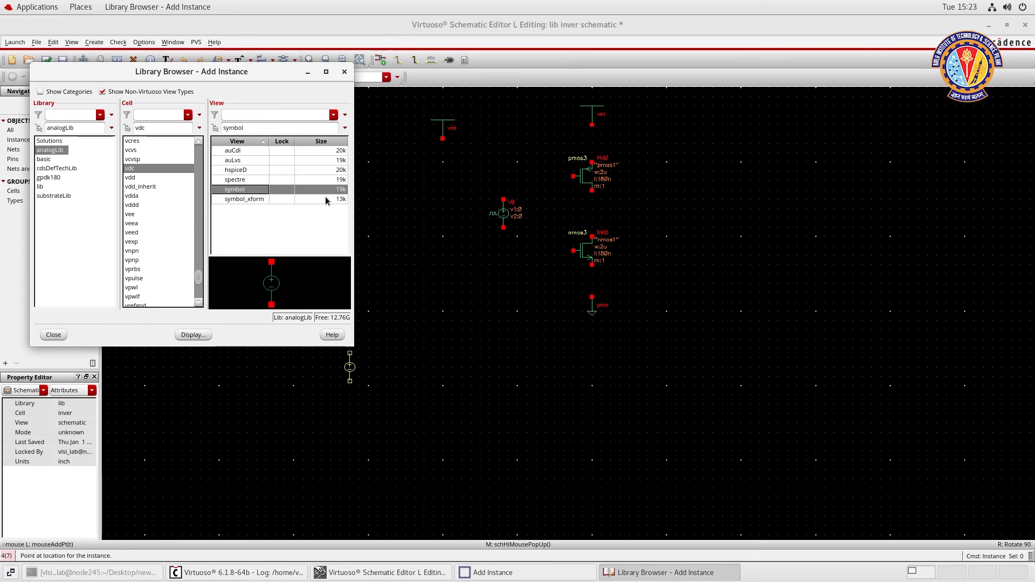
click(443, 142)
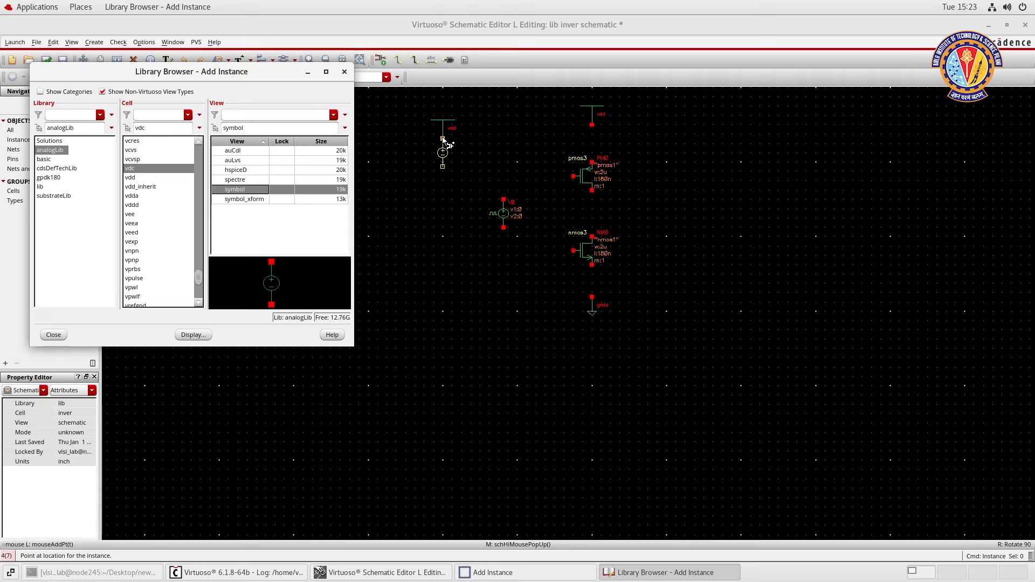
key(Escape)
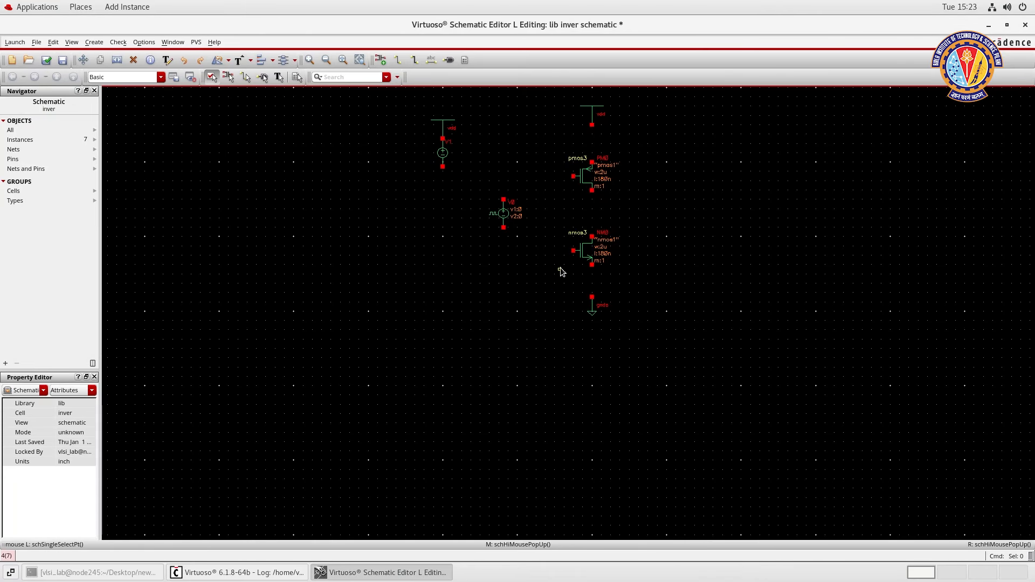
Copy the gnda symbol onto the negative terminal of the vdc source and fit the schematic in view.
key(c)
click(592, 307)
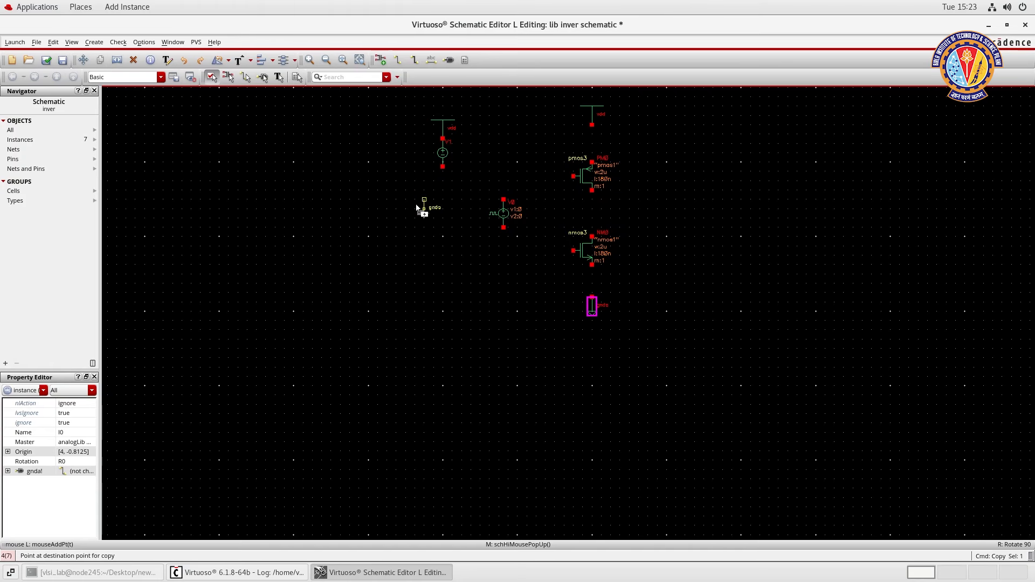
click(442, 177)
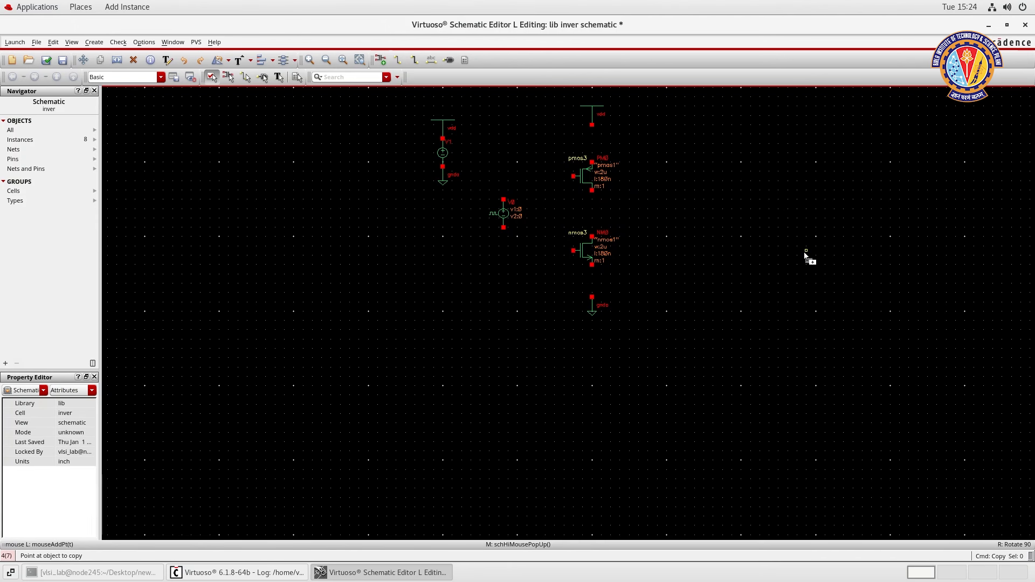
key(f)
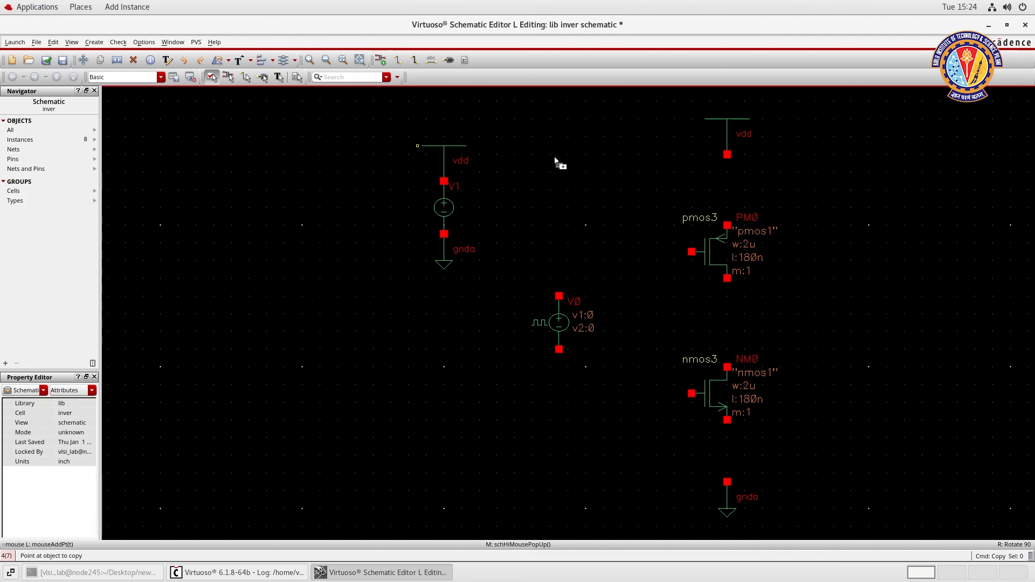
key(Escape)
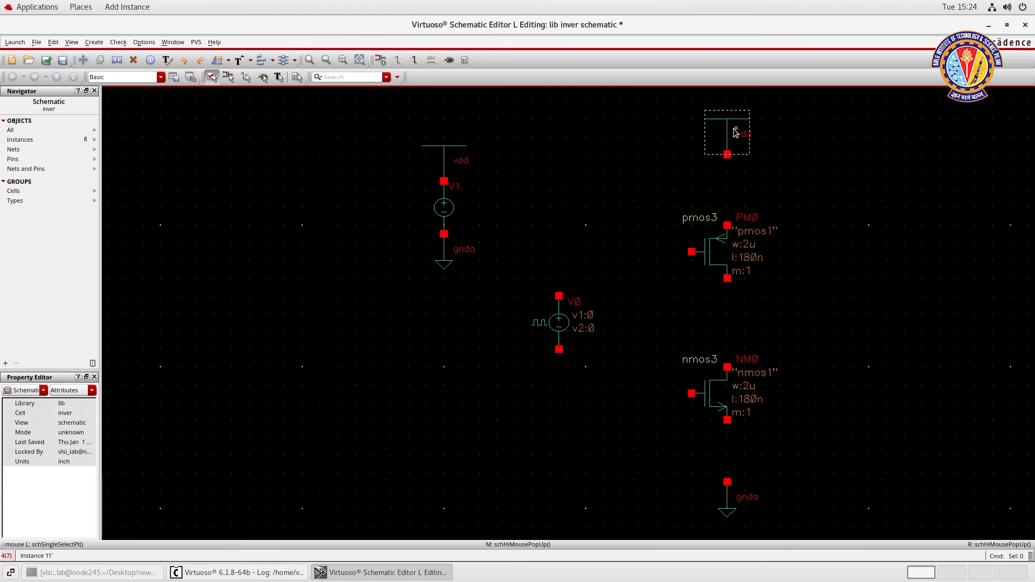
Set the DC voltage of the vdc source between vdd and gnda to 1.8 V.
click(736, 135)
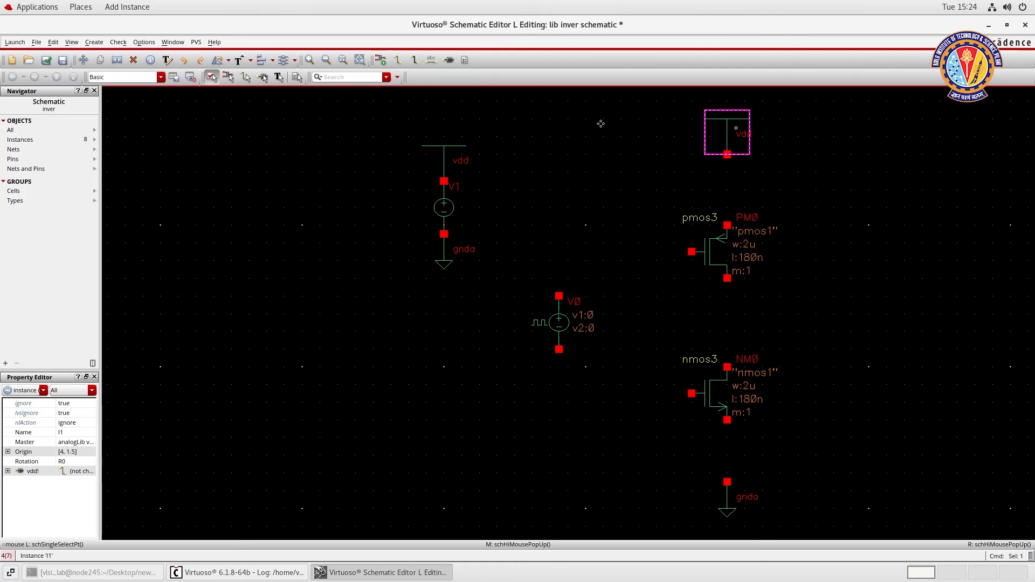
click(511, 173)
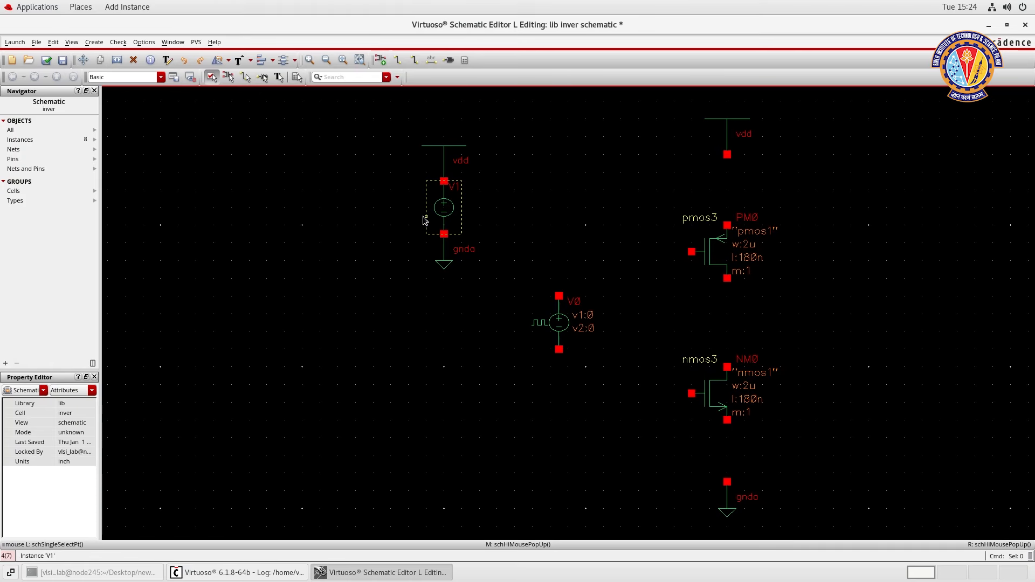
click(441, 214)
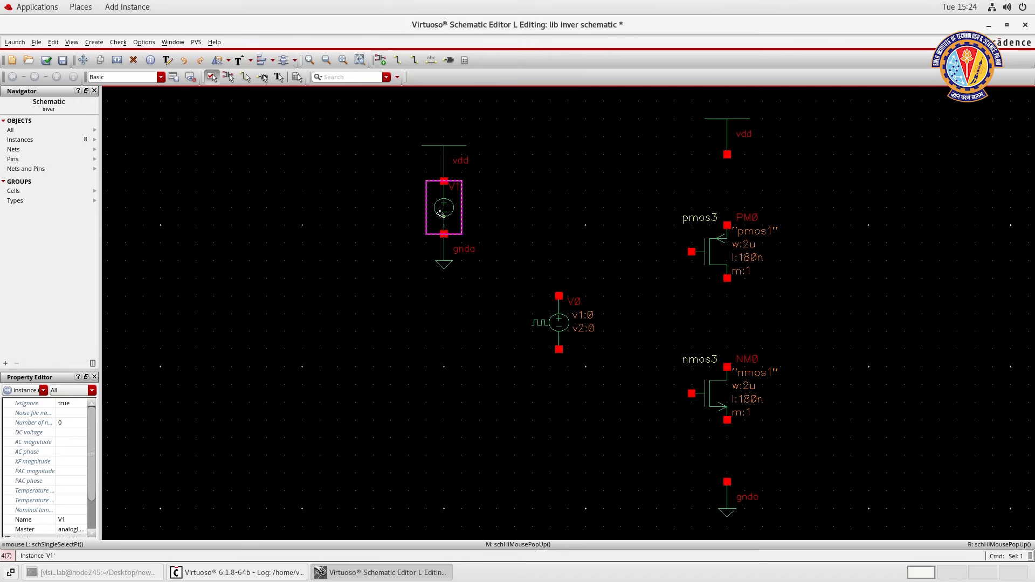
text(q)
text(1.8)
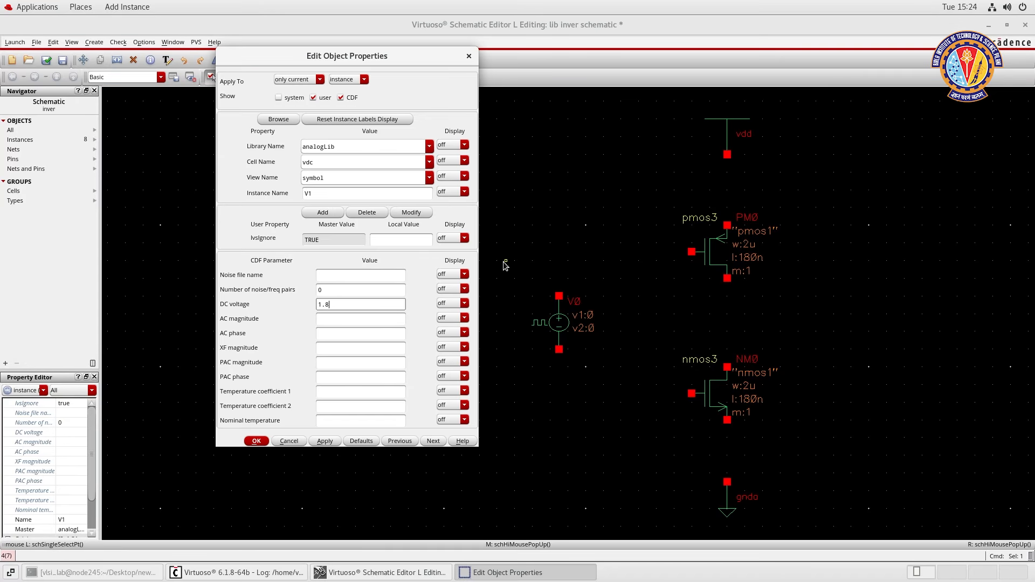
key(Return)
click(552, 229)
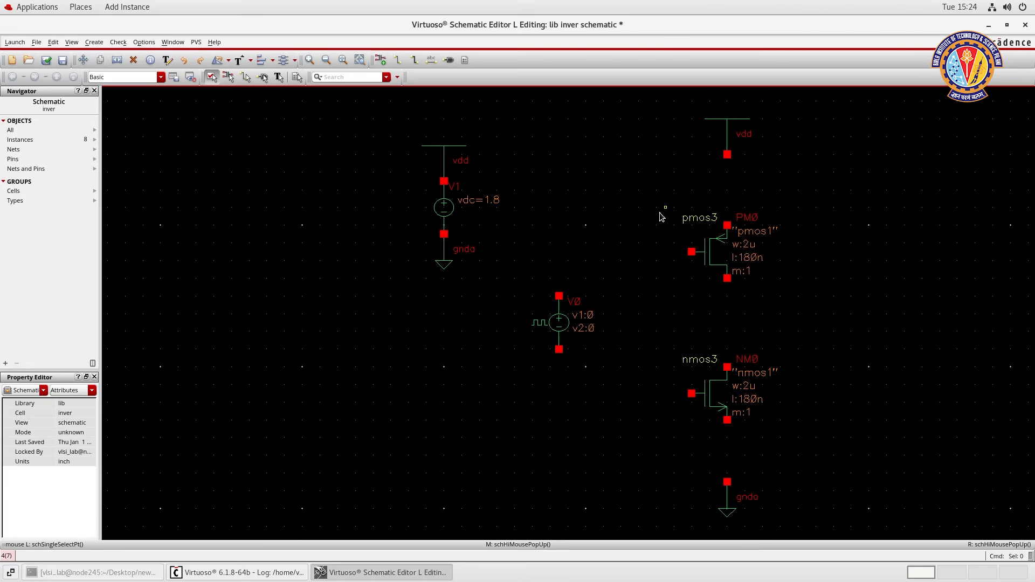
Wire the inverter's main branch from vdd through the pmos3 and nmos3 transistors down to gnda.
key(w)
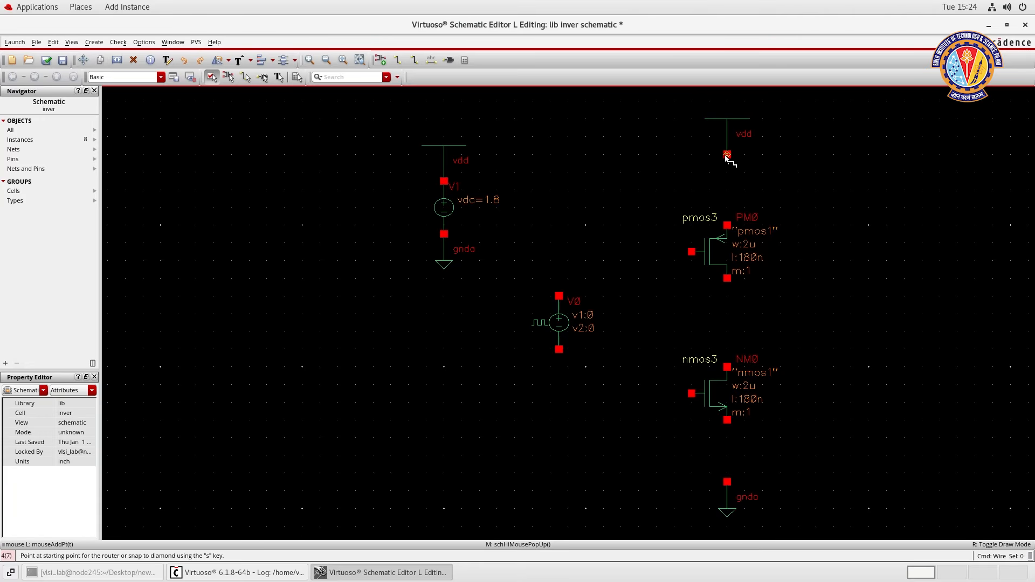
click(727, 154)
click(727, 225)
click(727, 278)
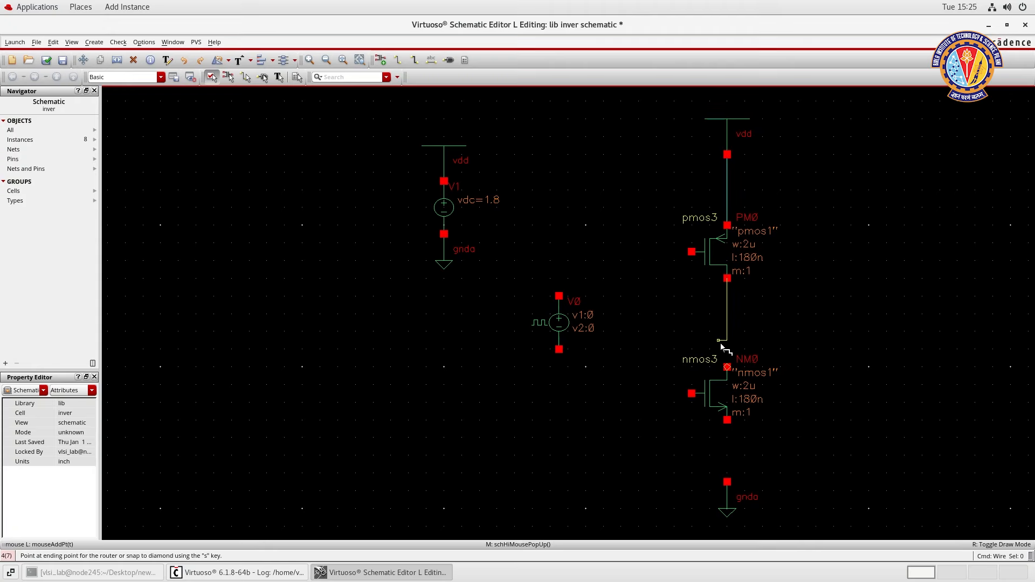
click(727, 367)
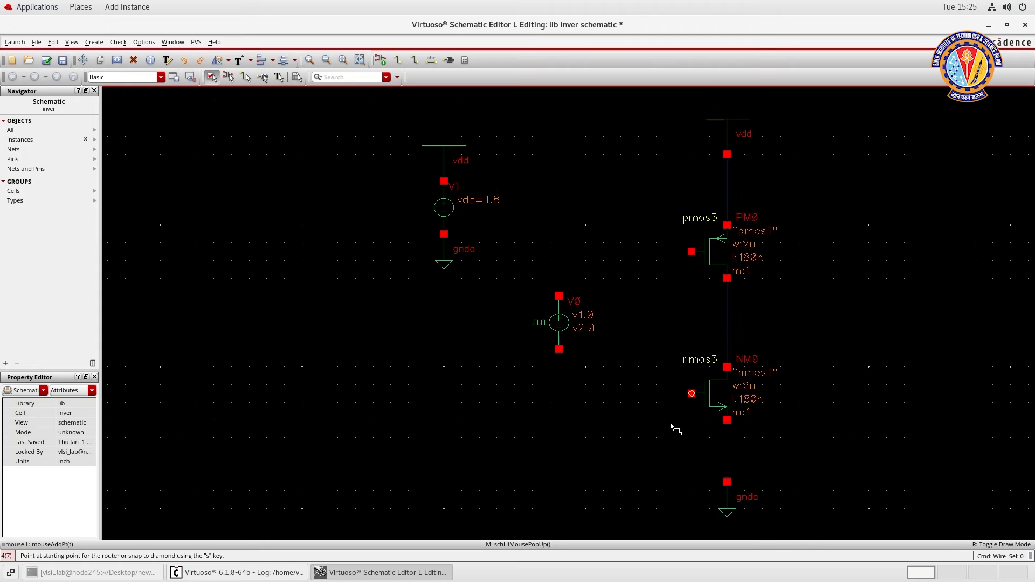
click(727, 420)
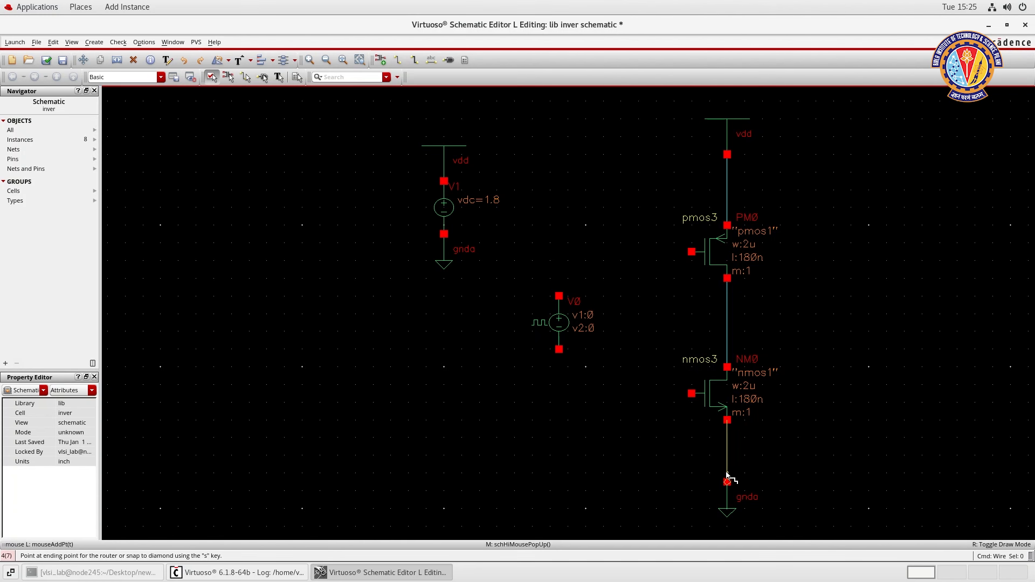
click(727, 482)
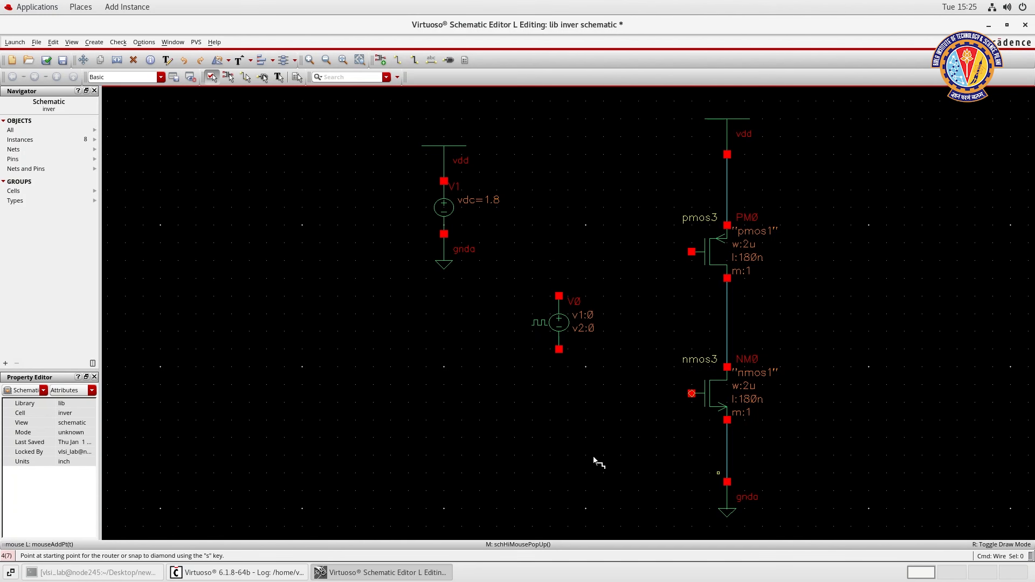
Wire the vpulse source's negative terminal to the ground wire and its positive terminal to both transistor gates.
click(559, 350)
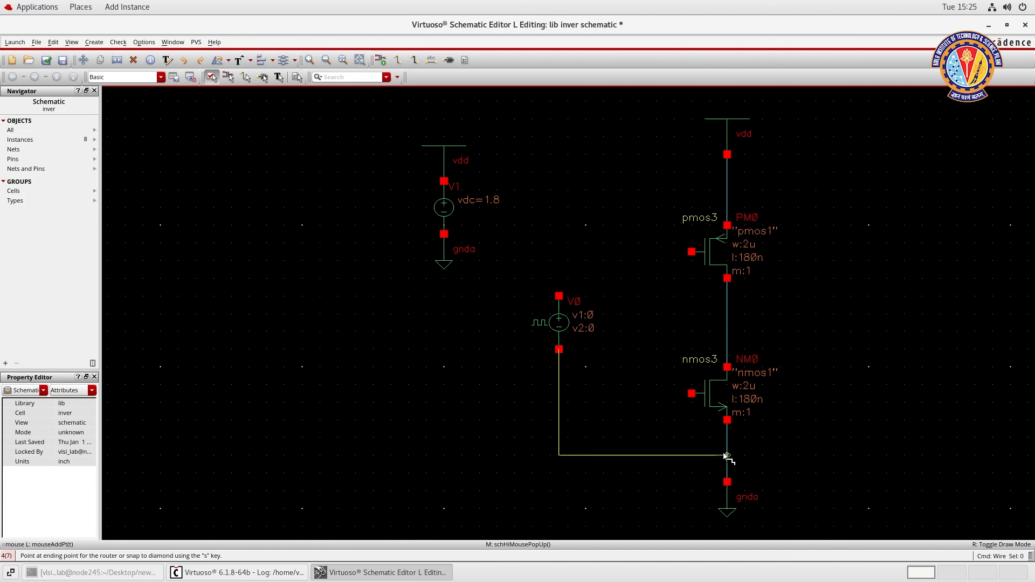
click(727, 456)
click(559, 296)
click(691, 251)
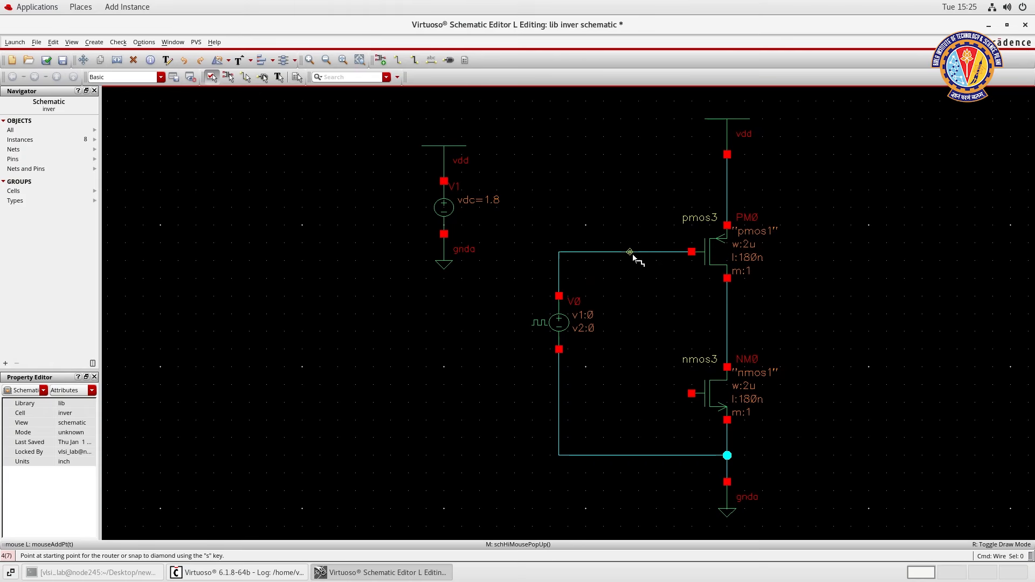
click(629, 252)
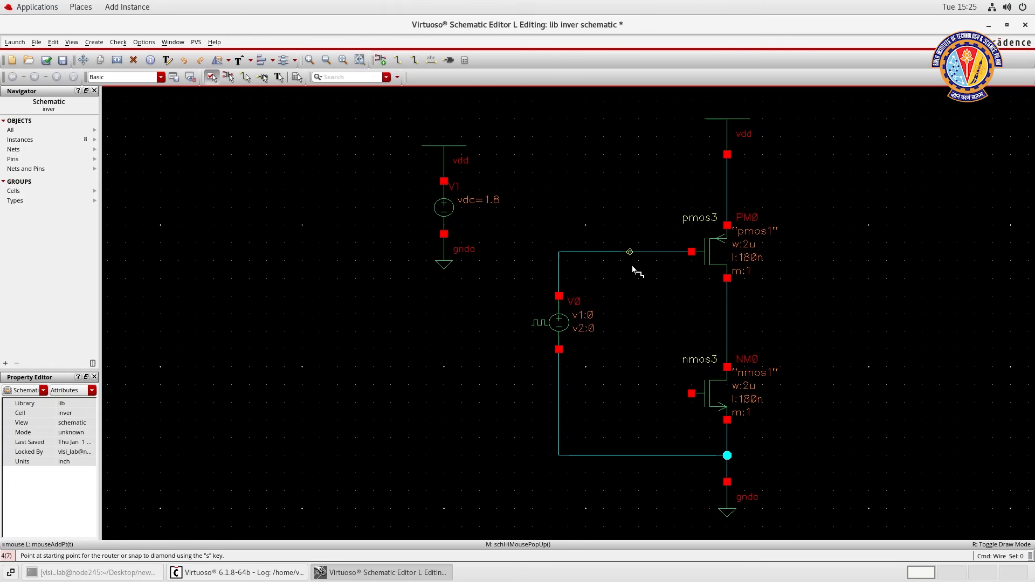
click(692, 393)
key(Escape)
Set the pmos3 transistor's total width to 400n.
click(710, 253)
key(q)
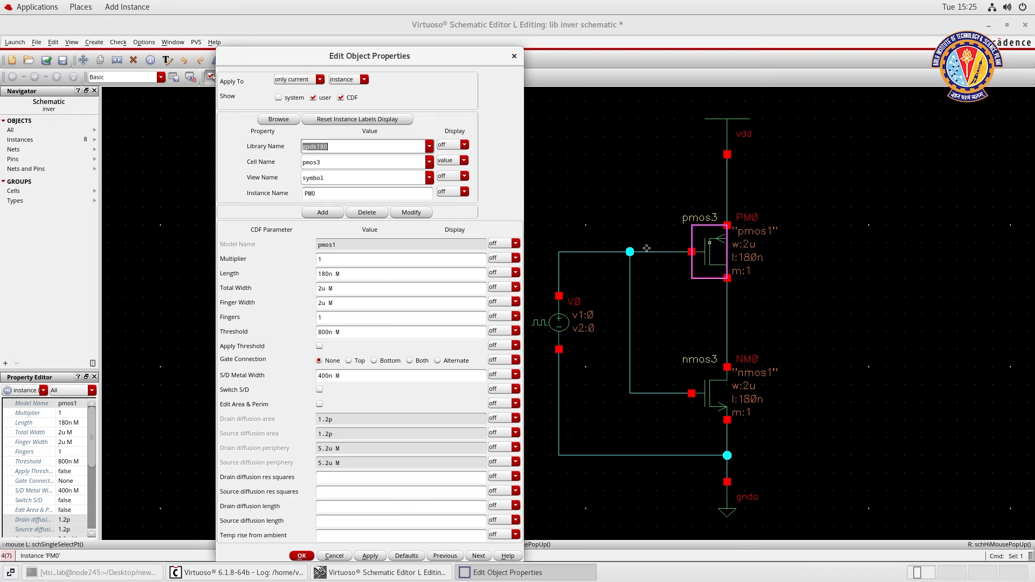
click(326, 288)
key(BackSpace)
text(400)
key(Return)
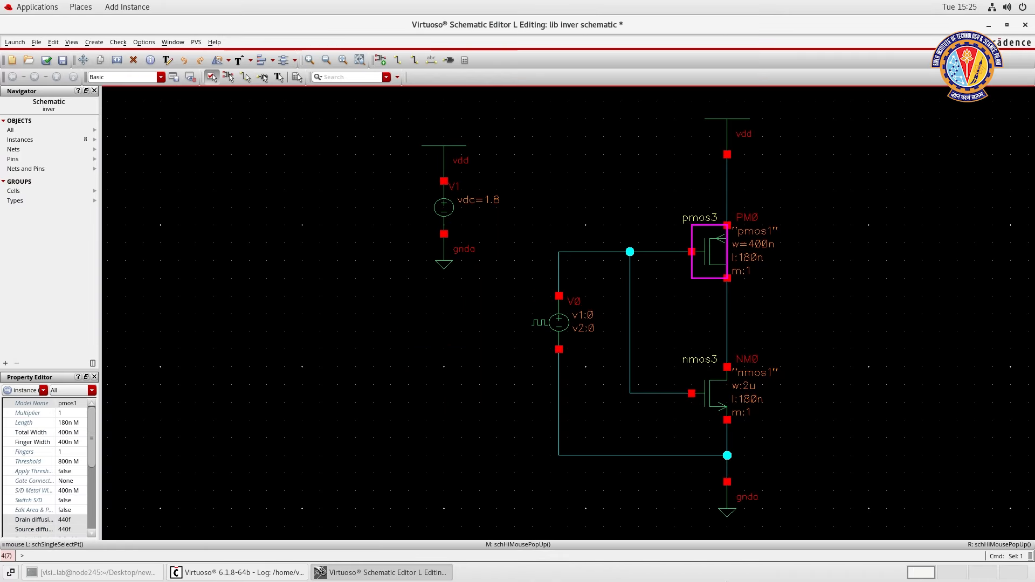
Set the nmos3 transistor's total width to 400n and deselect it.
click(710, 396)
key(q)
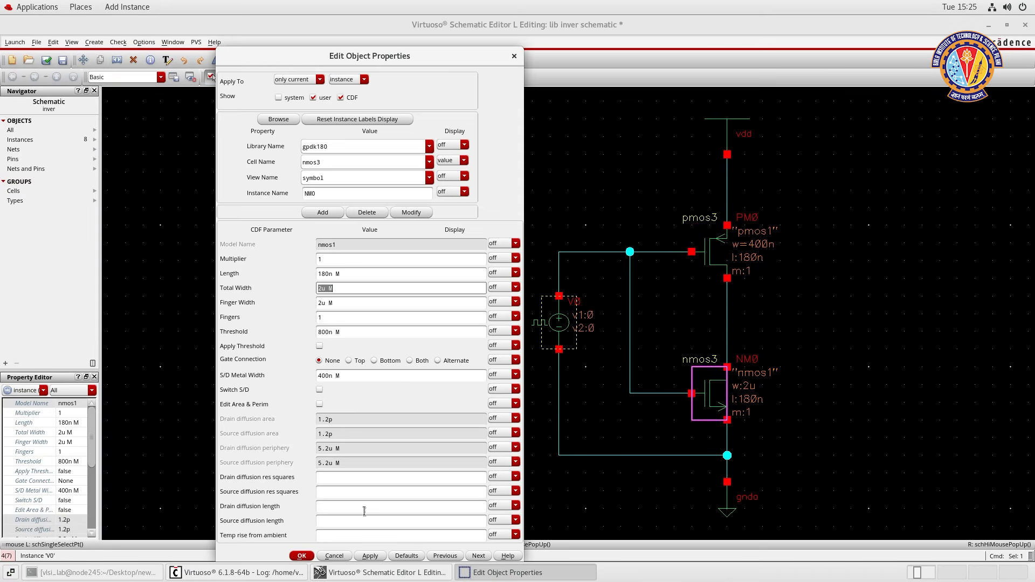
key(Left)
key(Left)
key(Left)
key(Return)
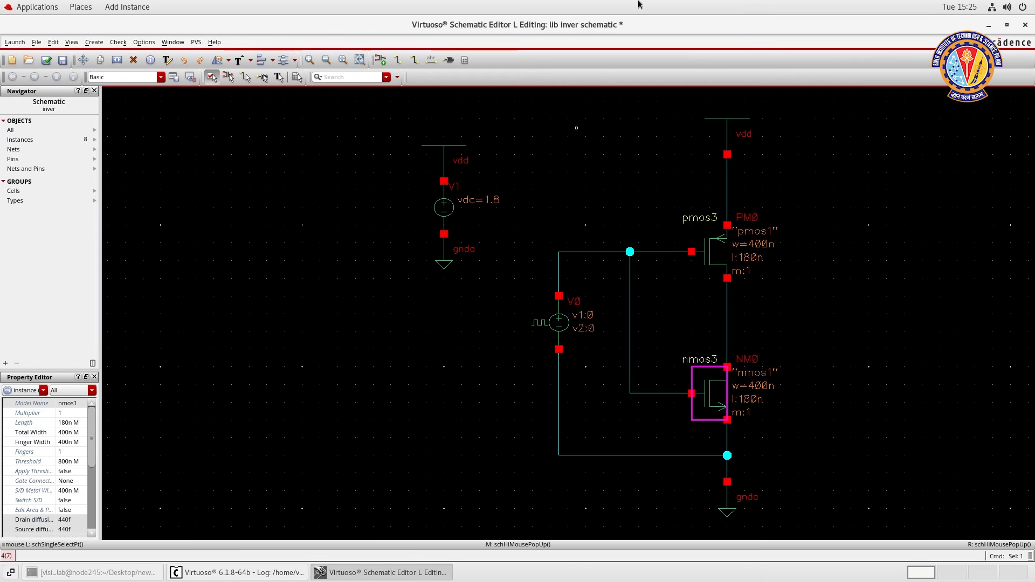
click(629, 134)
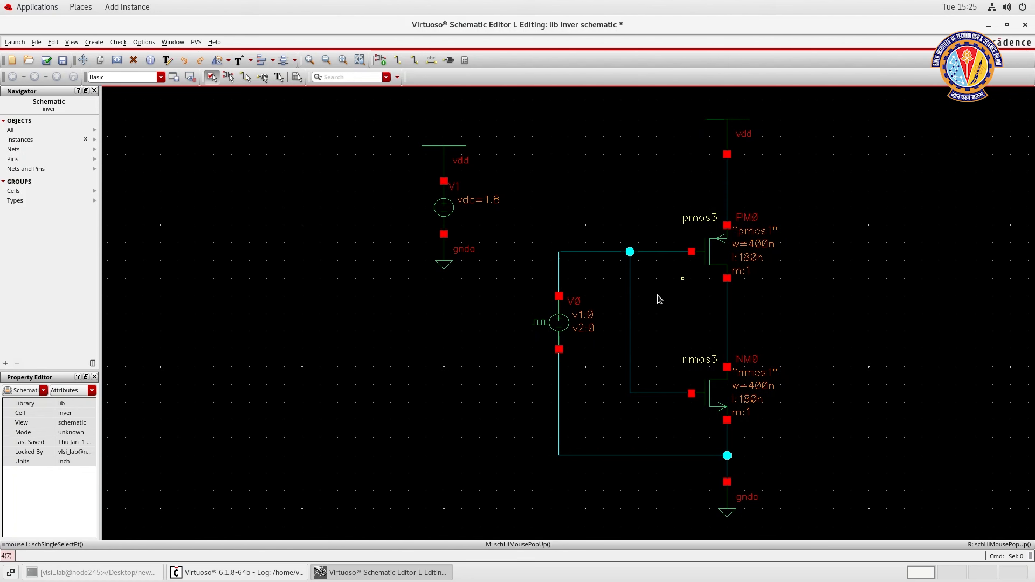
Open the vpulse source's properties and set Voltage 2 to 1.8 V.
click(560, 329)
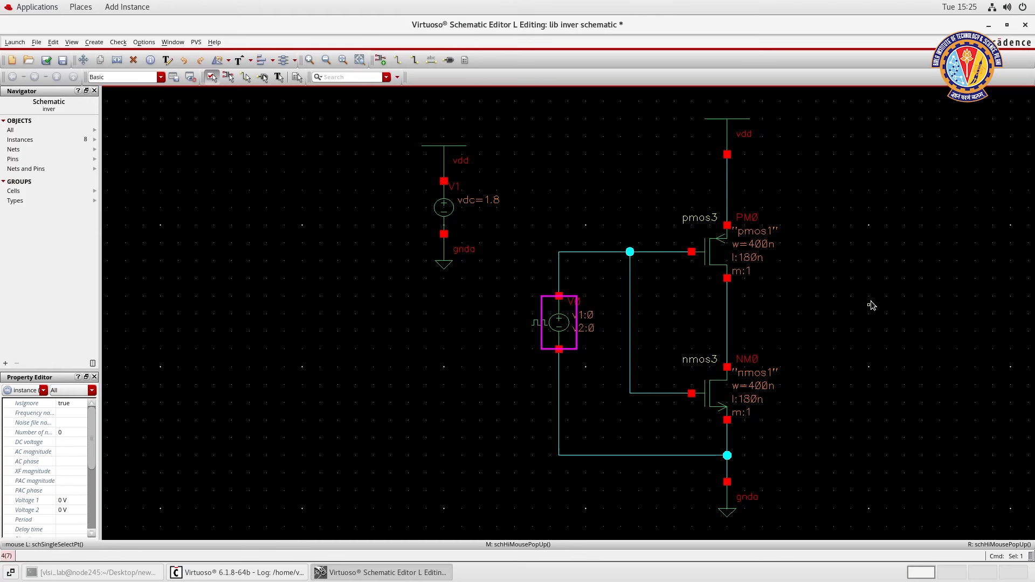
key(q)
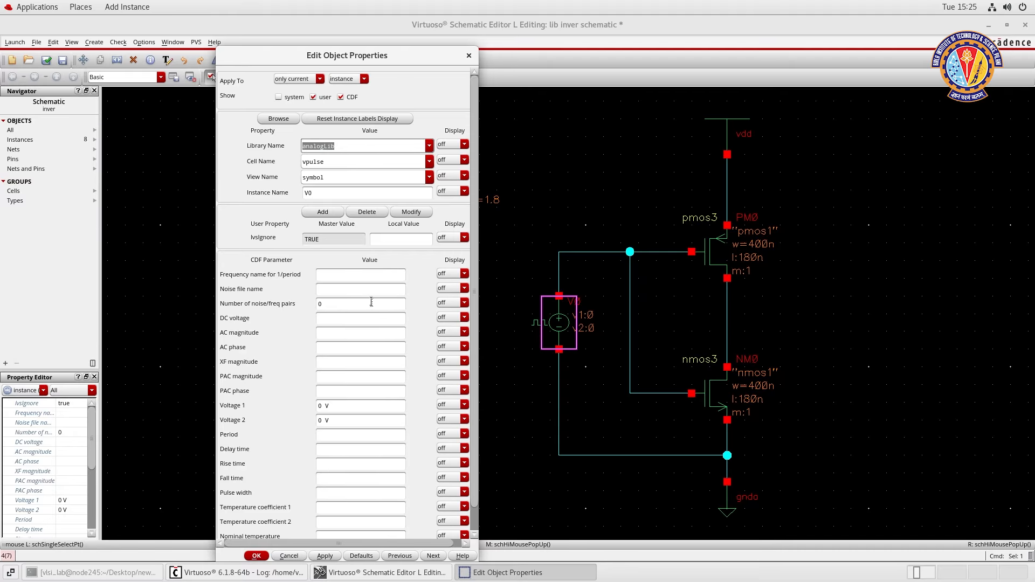
click(322, 420)
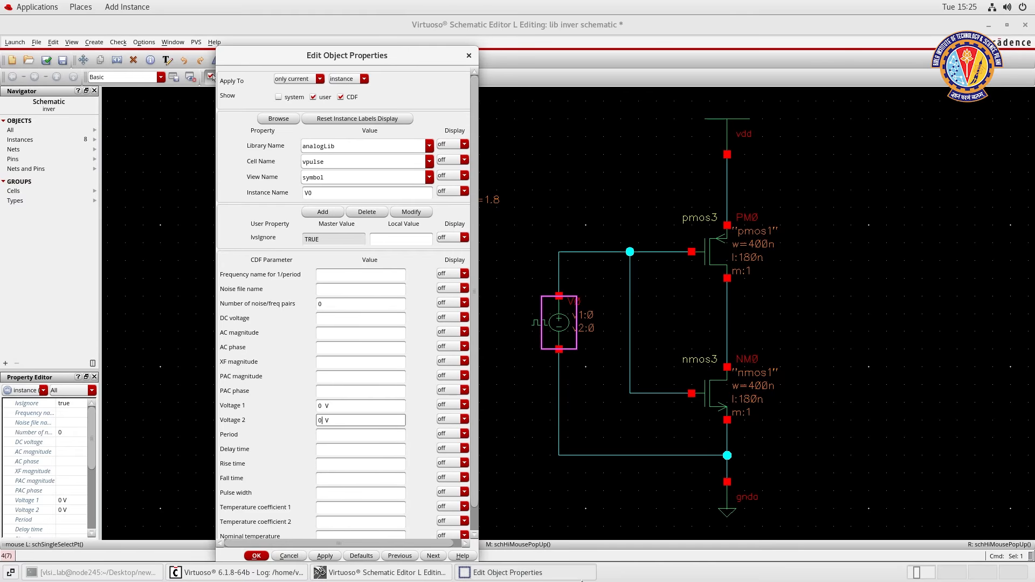
key(BackSpace)
text(1.8)
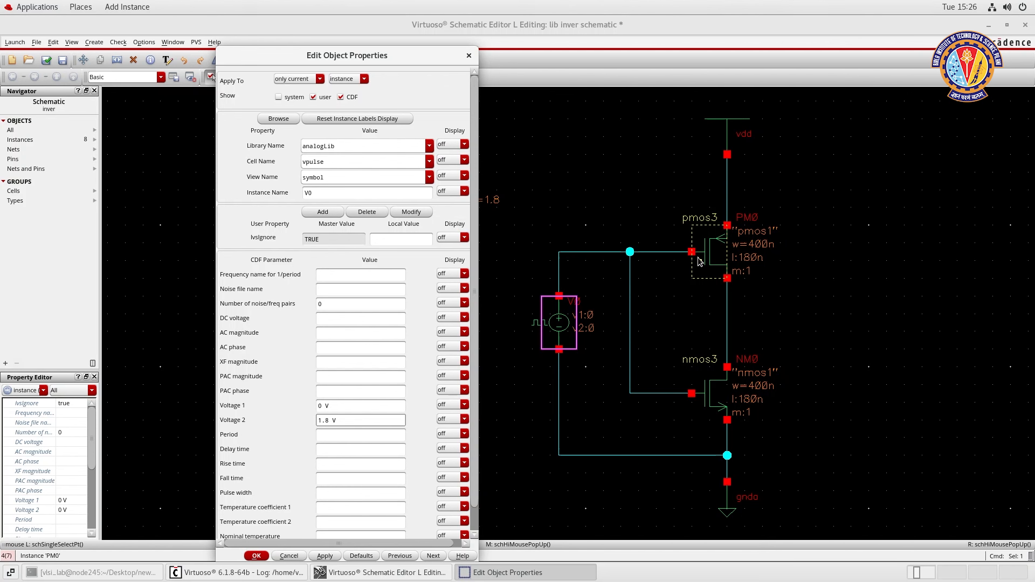
Give the vpulse source a 2u s period, 1u s pulse width and 1n s rise and fall times, and apply the properties.
click(335, 437)
text(2u)
click(331, 492)
text(1u)
click(331, 464)
text(1n)
click(326, 477)
text(1n)
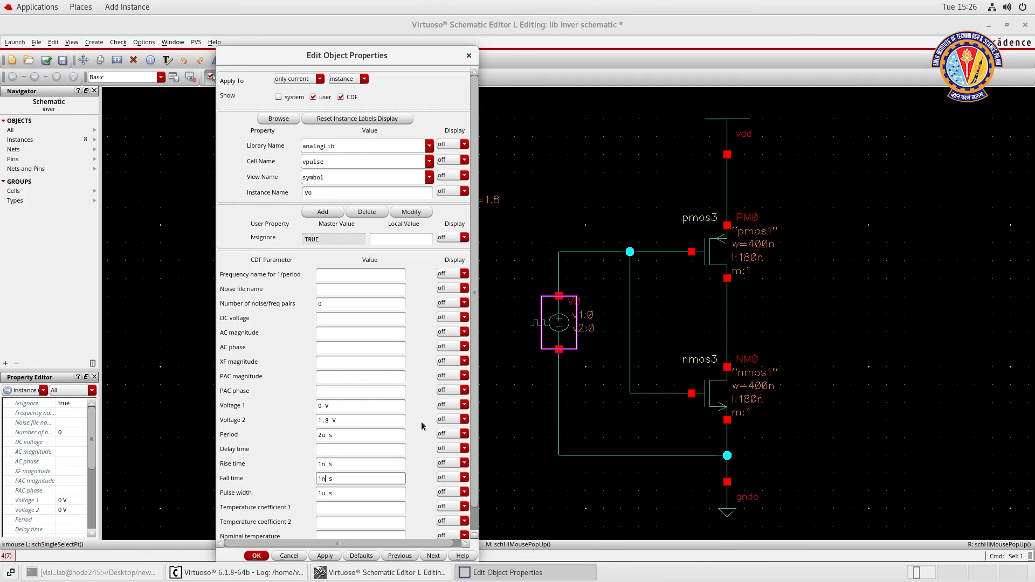
click(255, 555)
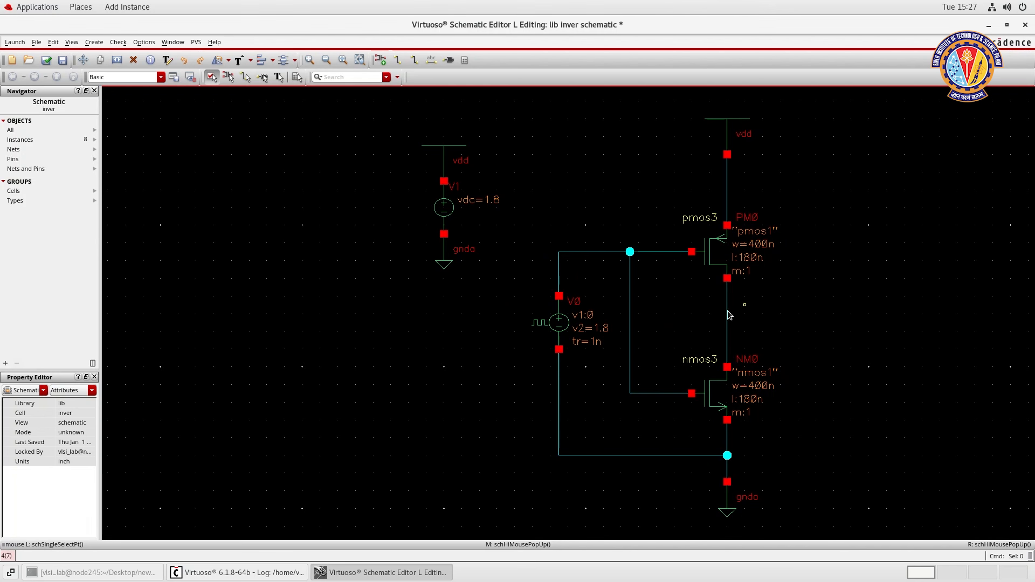
Place an input pin named vin beside the vpulse source, level with the pmos3 gate wire.
click(447, 62)
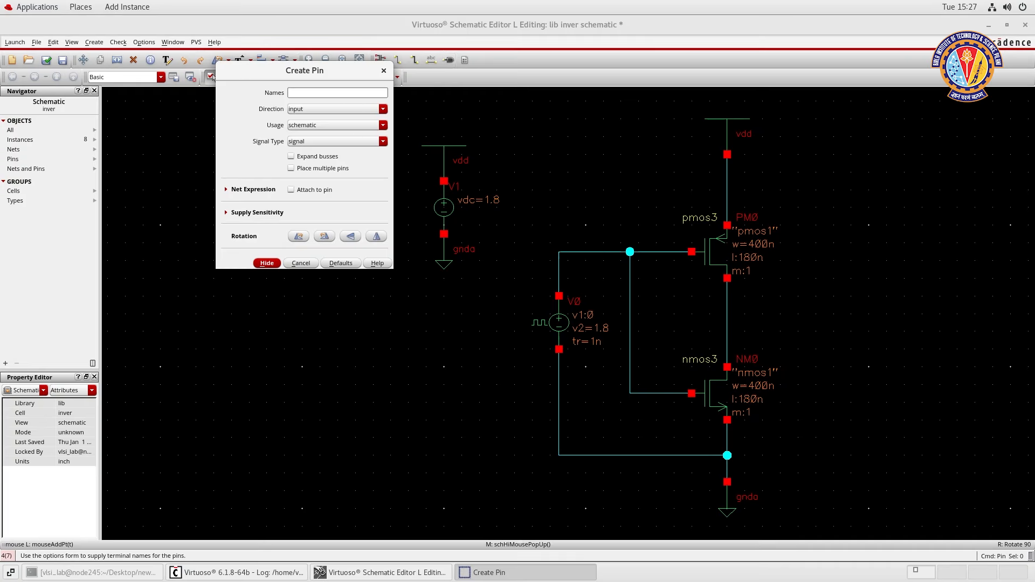
text(vin)
click(512, 252)
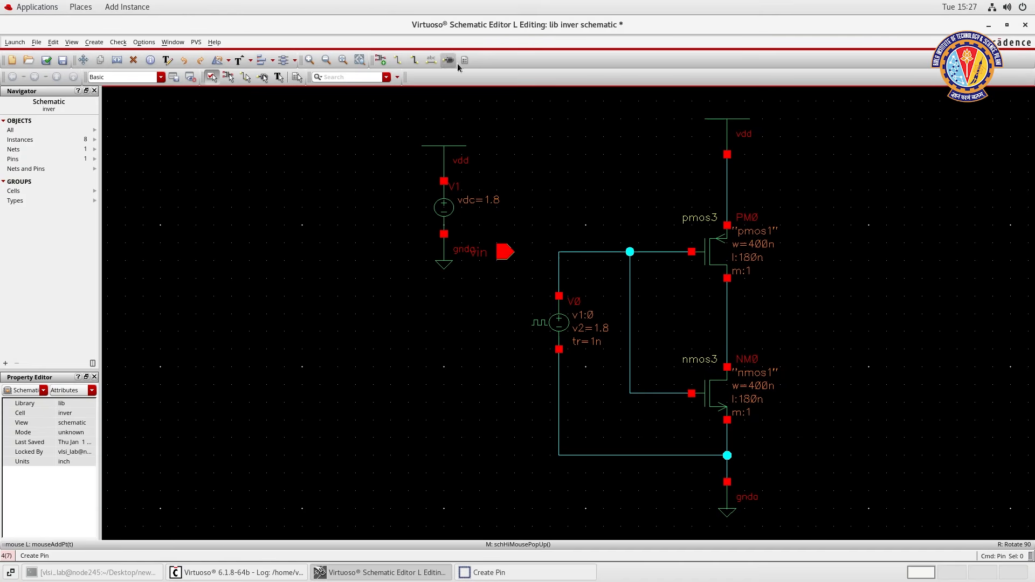
Place an output pin named vout beside the wire joining the two transistors' drains, and end pin placement.
click(539, 572)
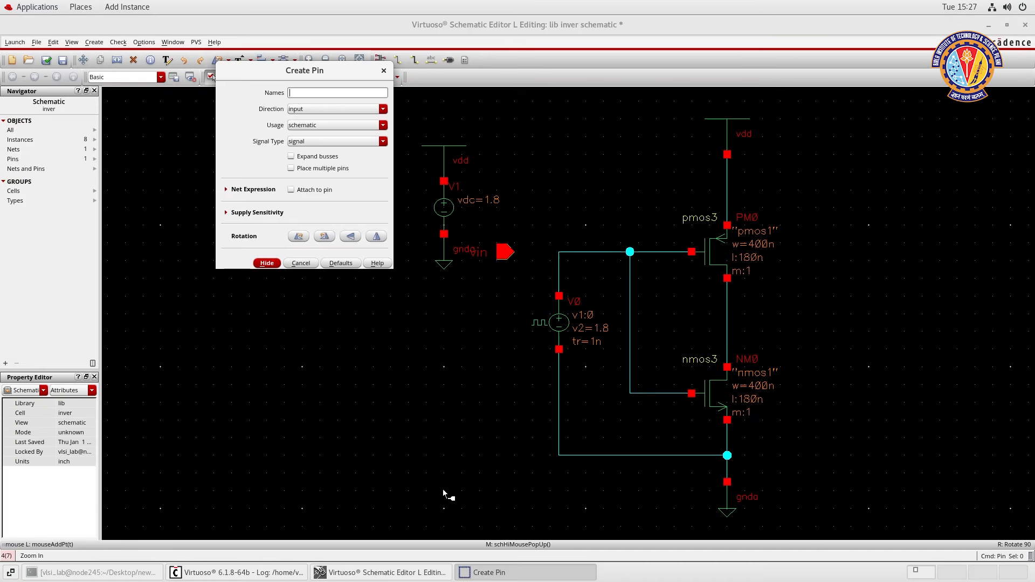
text(vout)
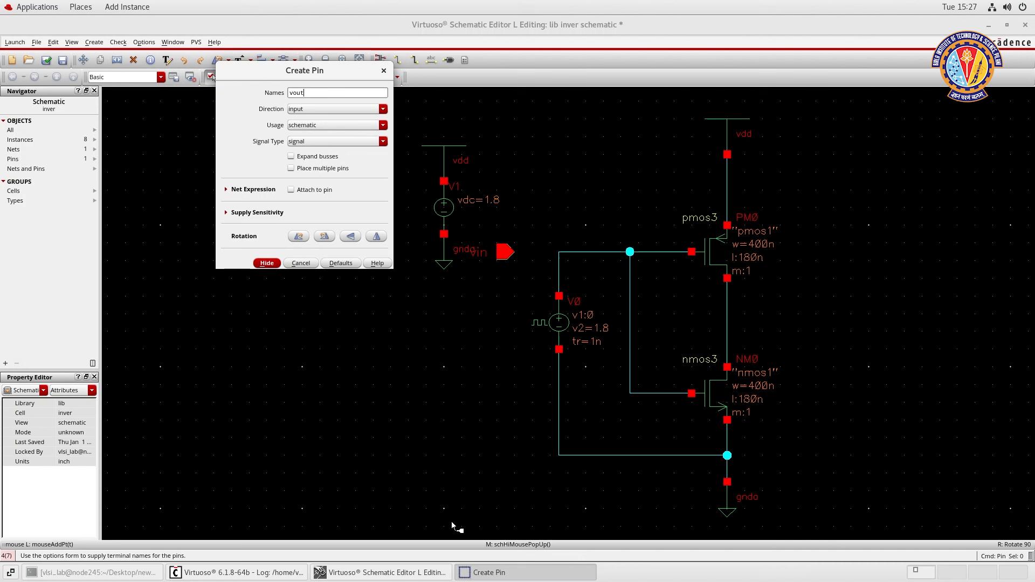
click(347, 110)
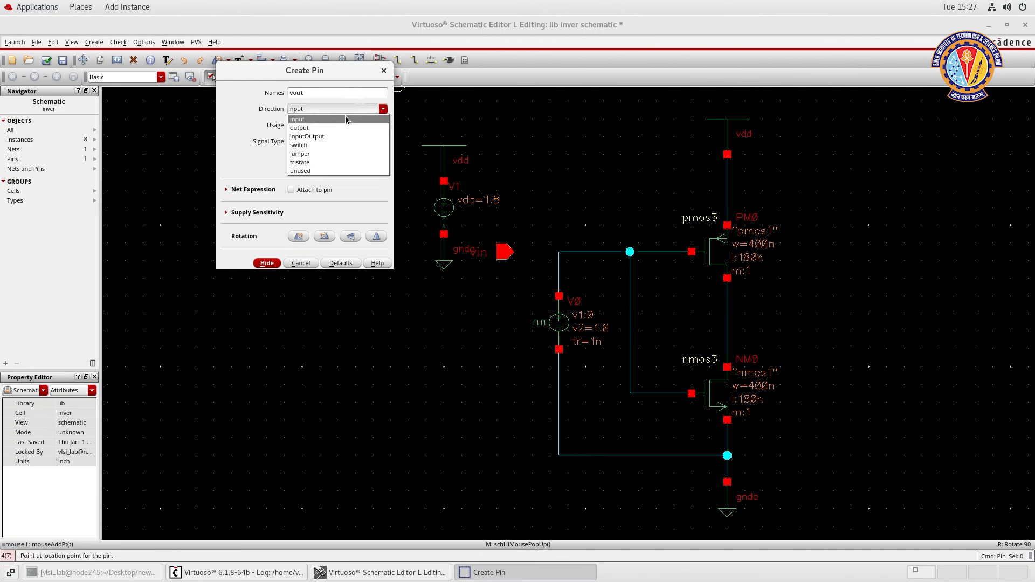
click(327, 128)
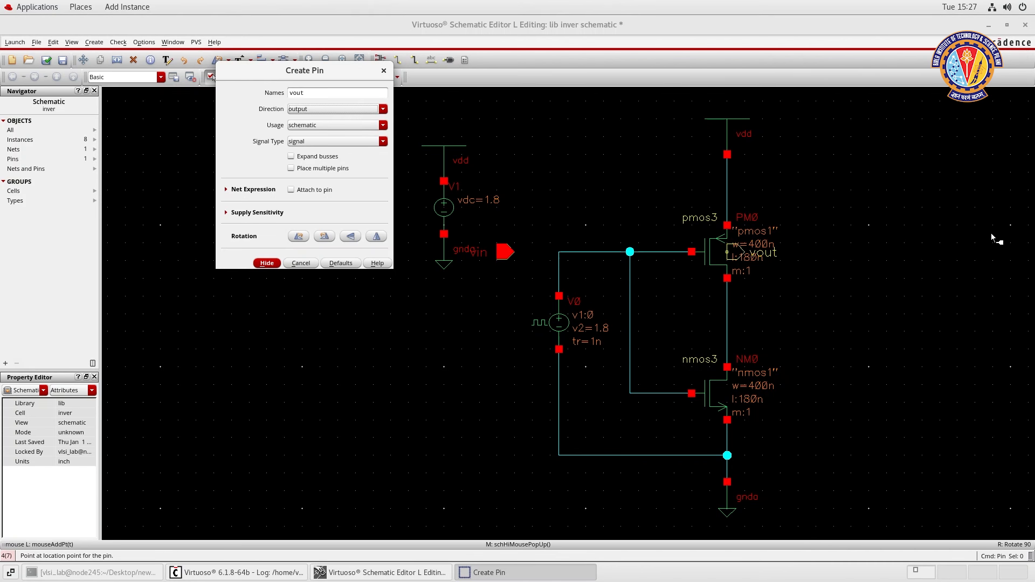
click(808, 321)
key(Escape)
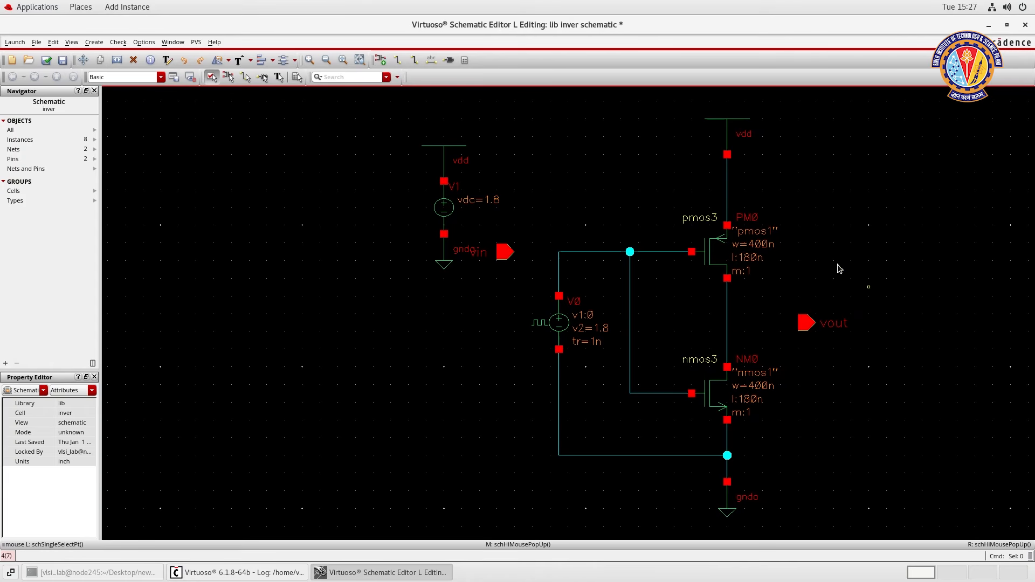
Wire the vin pin to the common gate net and the vout pin to the shared drain wire, and end wiring.
key(w)
click(507, 252)
click(560, 252)
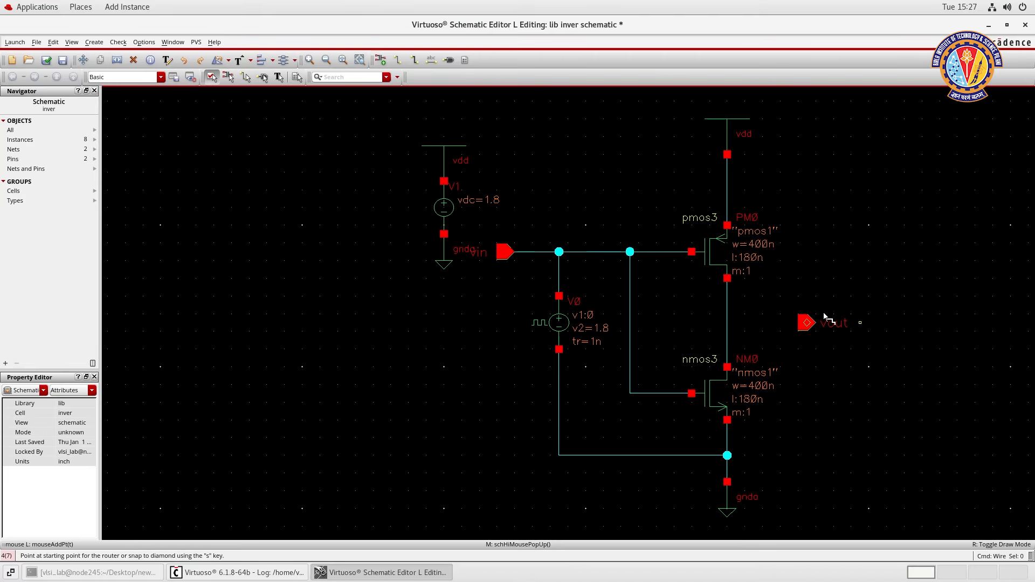
click(807, 324)
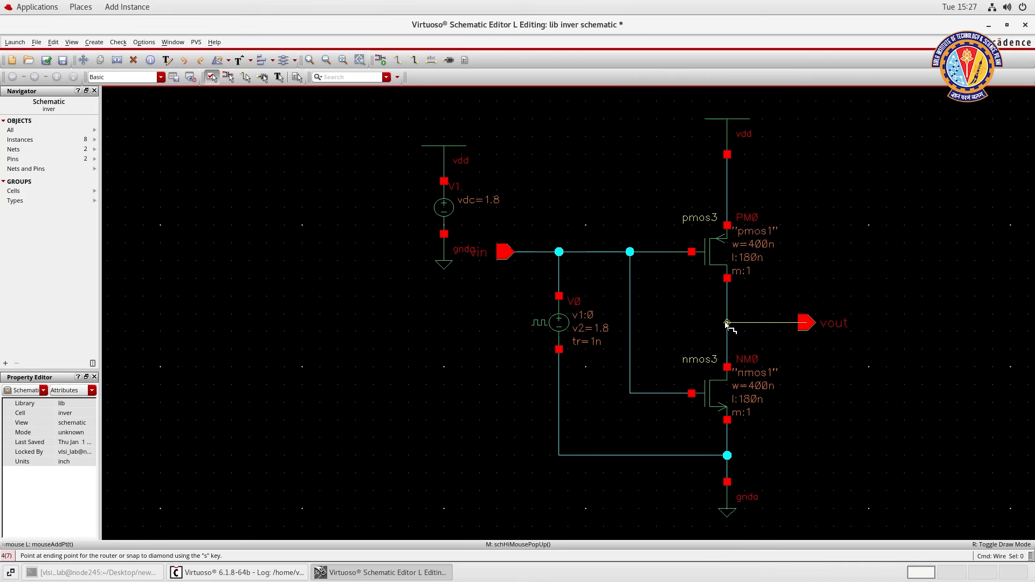
click(727, 323)
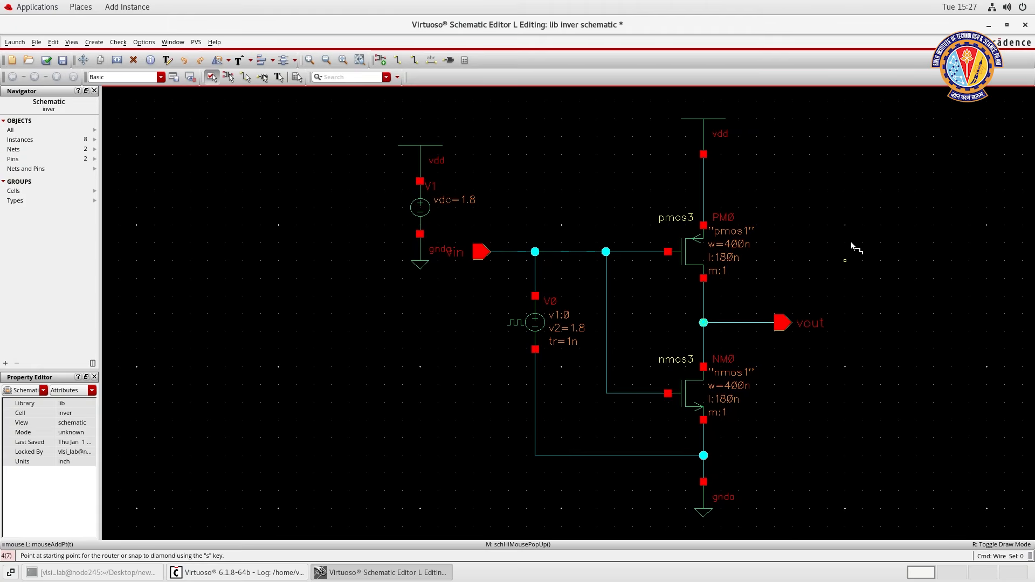
key(Escape)
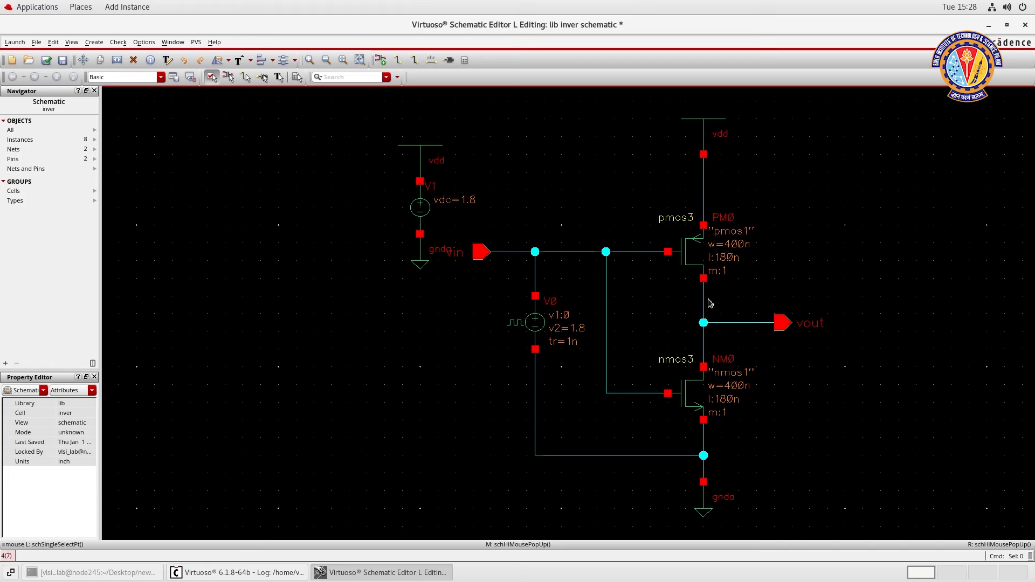
Launch ADE L for the inver schematic and set up a transient analysis with a stop time of 10u.
click(14, 43)
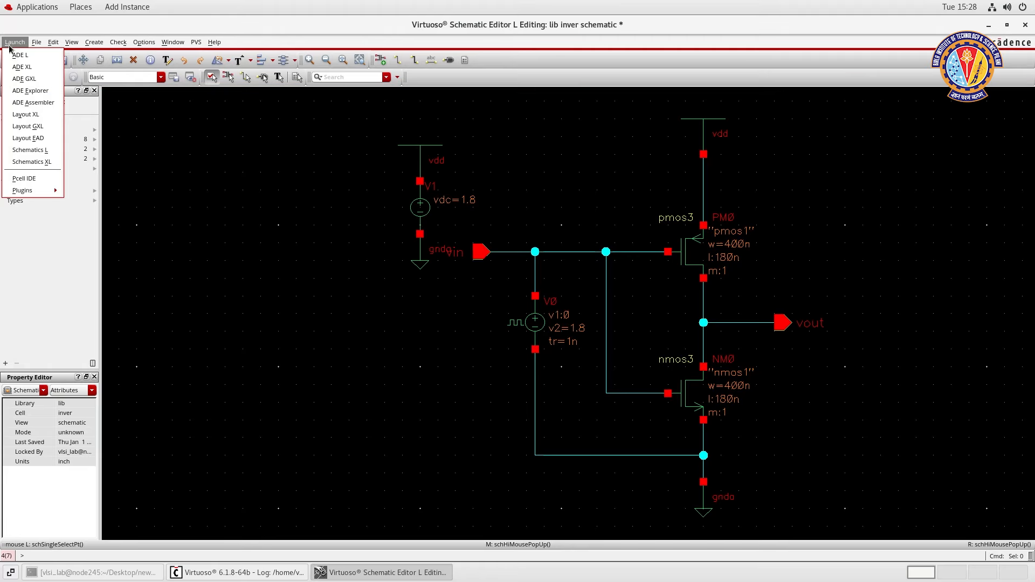
click(9, 56)
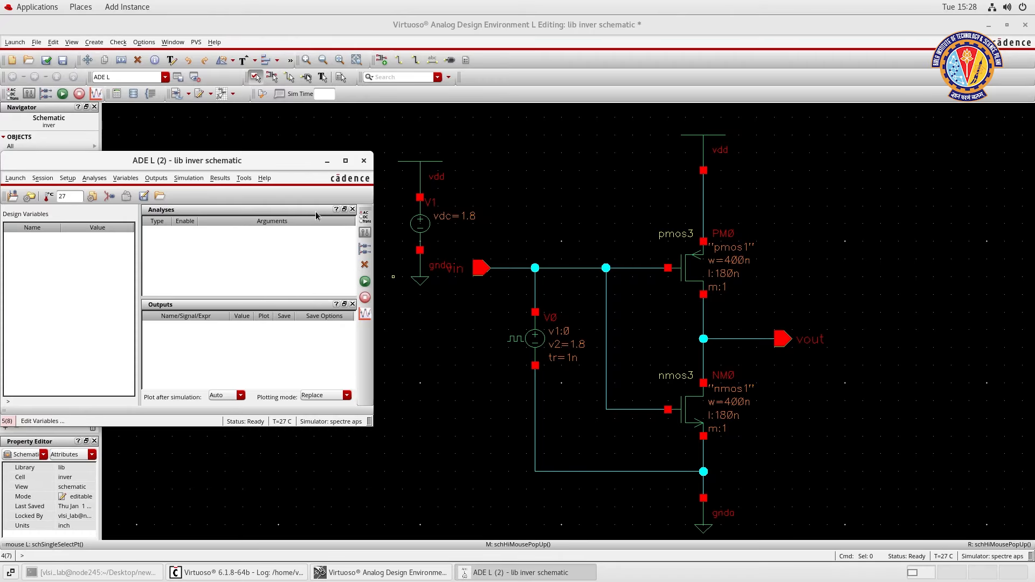
drag(209, 169, 405, 156)
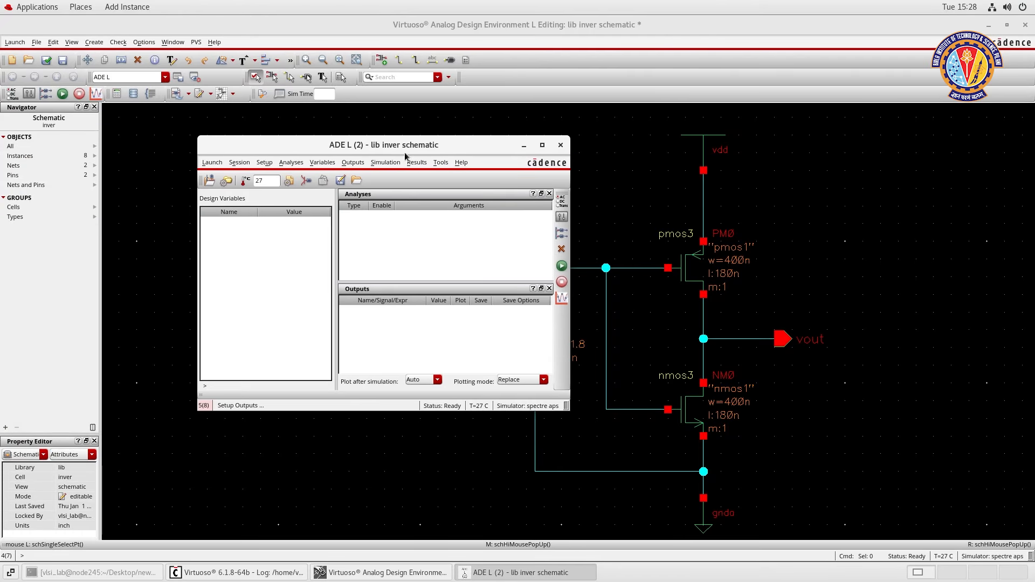
click(291, 162)
click(295, 181)
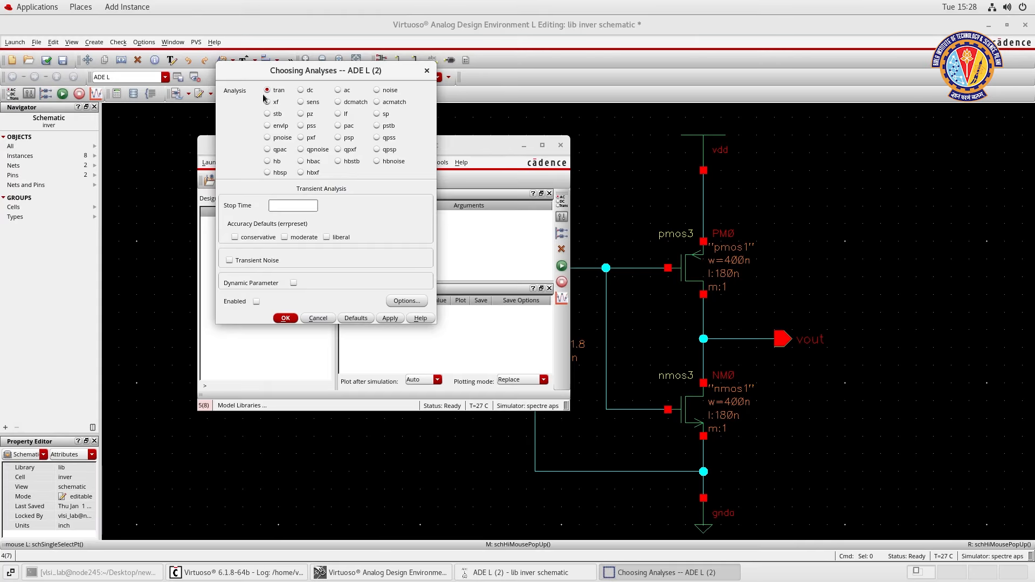
click(281, 205)
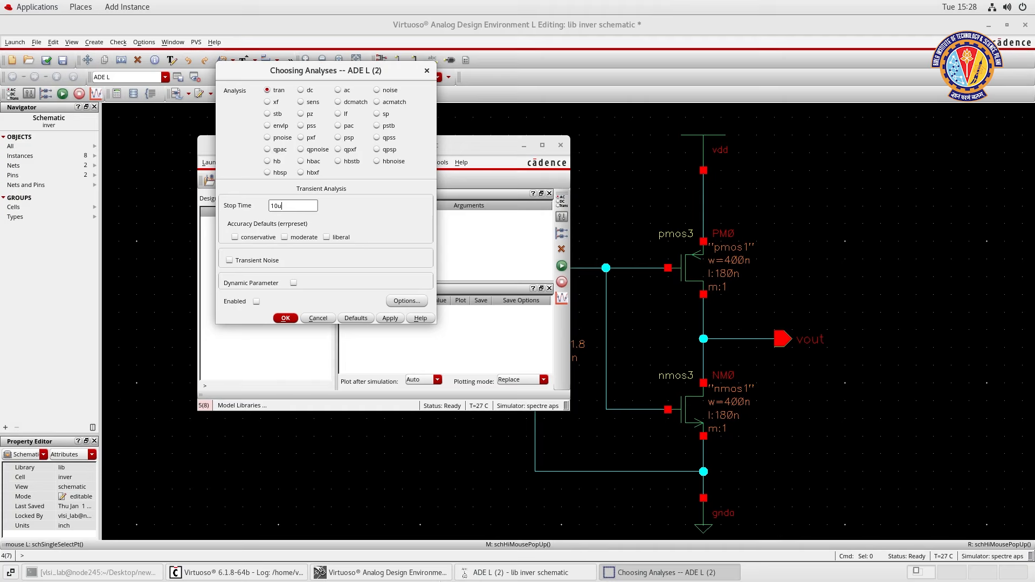
key(Return)
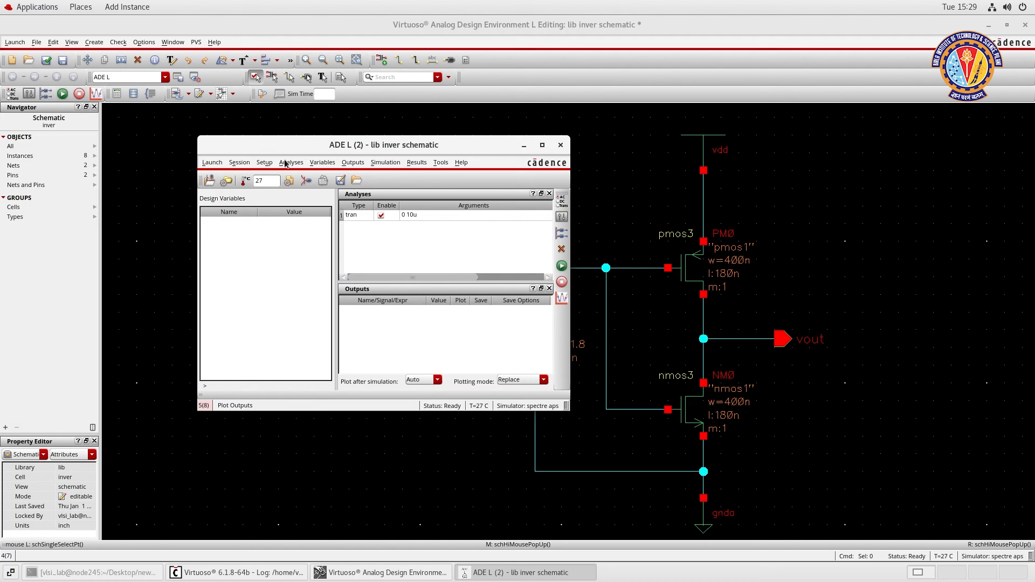
Choose the vin and vout nets on the schematic as outputs to plot.
click(364, 166)
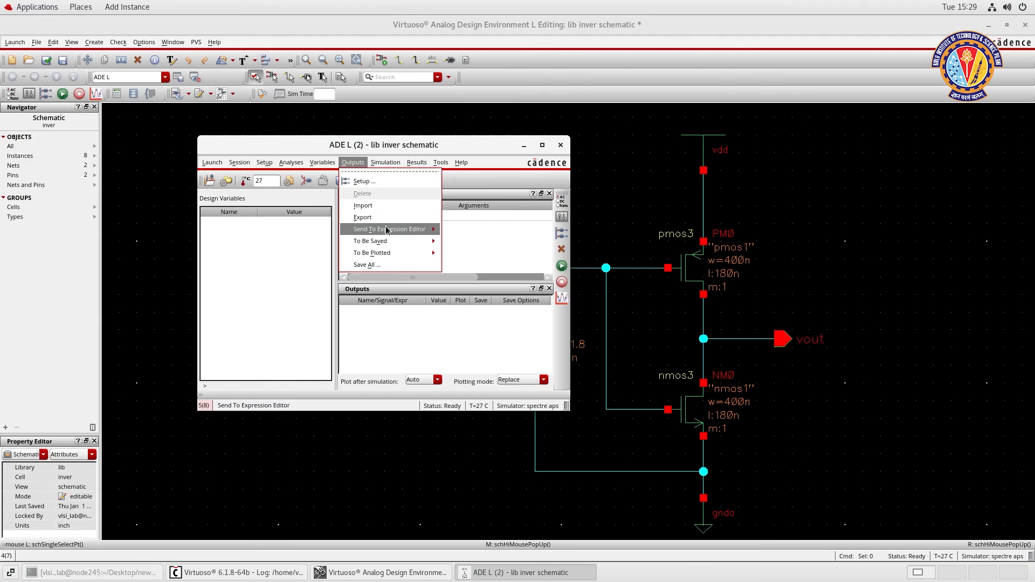
mouse_move(398, 256)
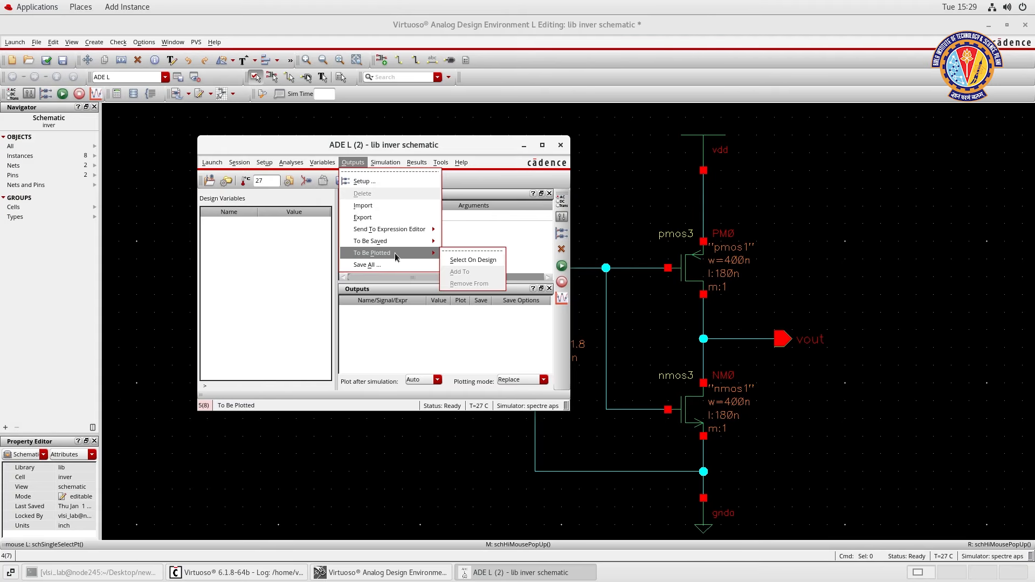
click(473, 261)
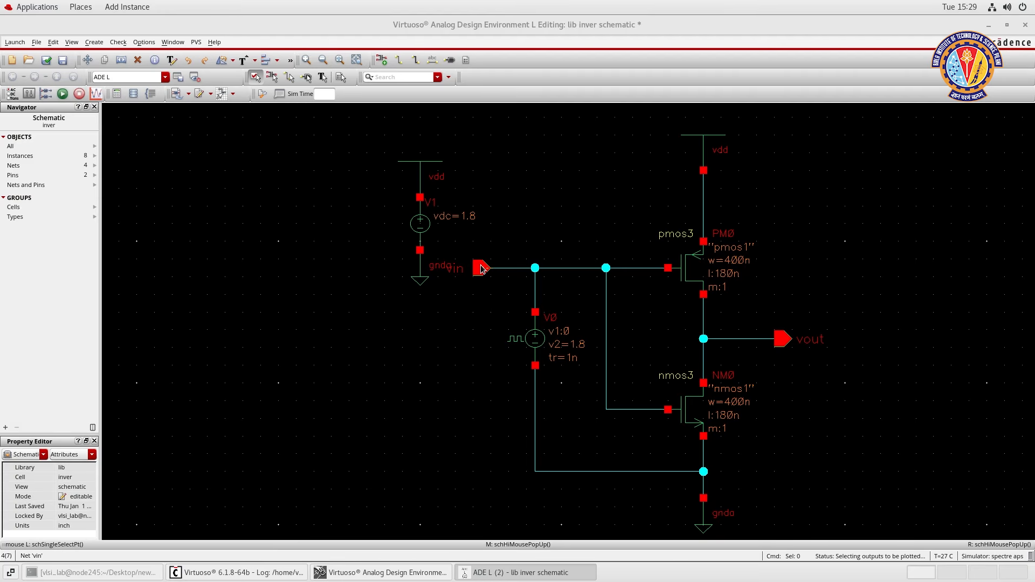
click(481, 269)
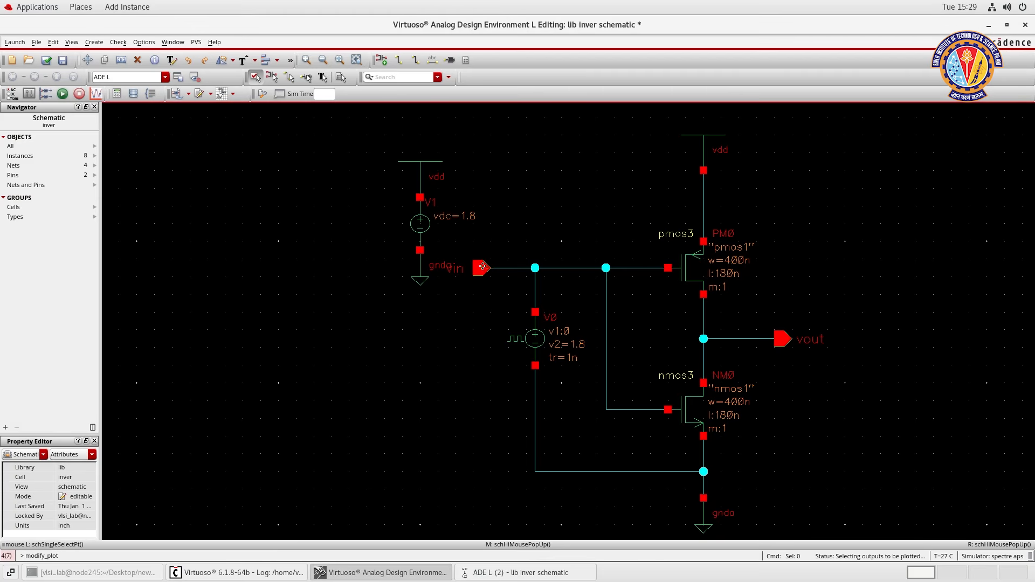
click(788, 342)
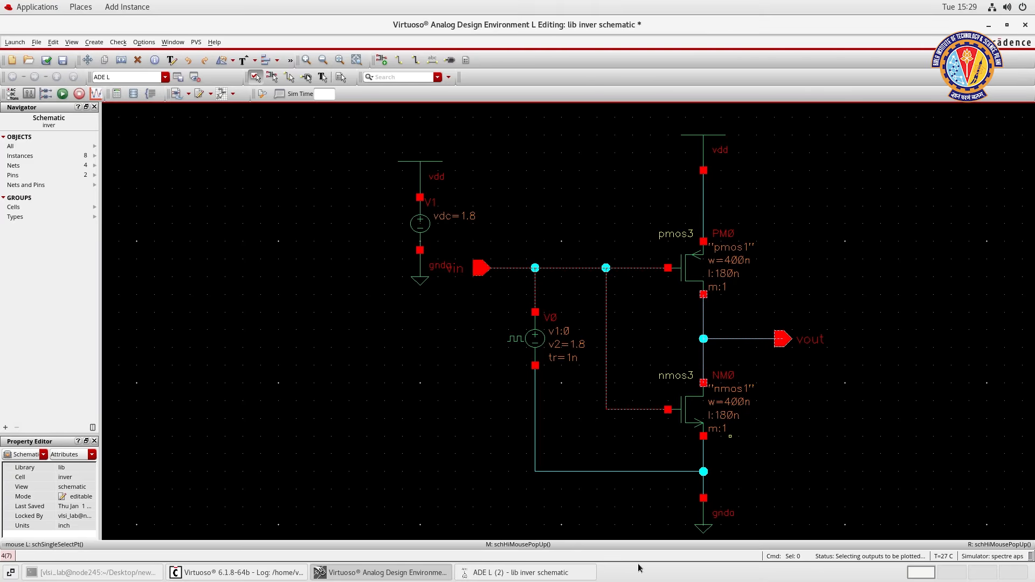
Run the transient simulation from the ADE L window and maximize the resulting waveform window.
click(561, 573)
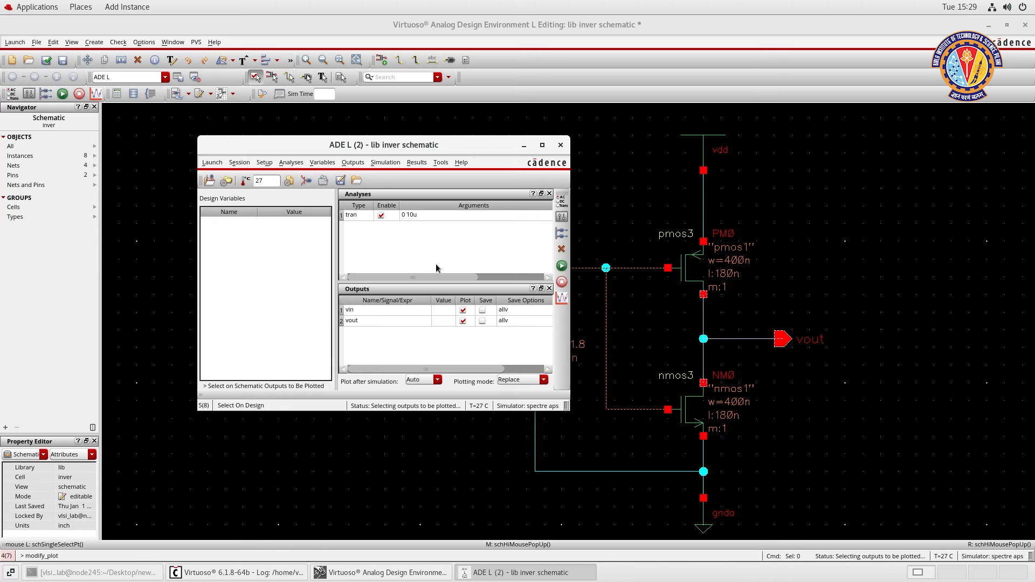
click(560, 266)
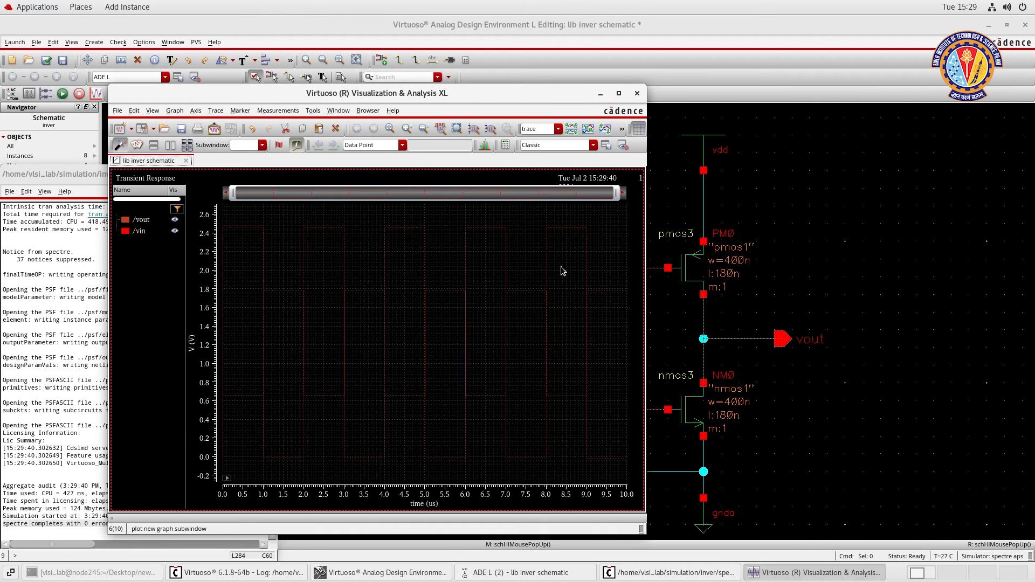
double_click(618, 97)
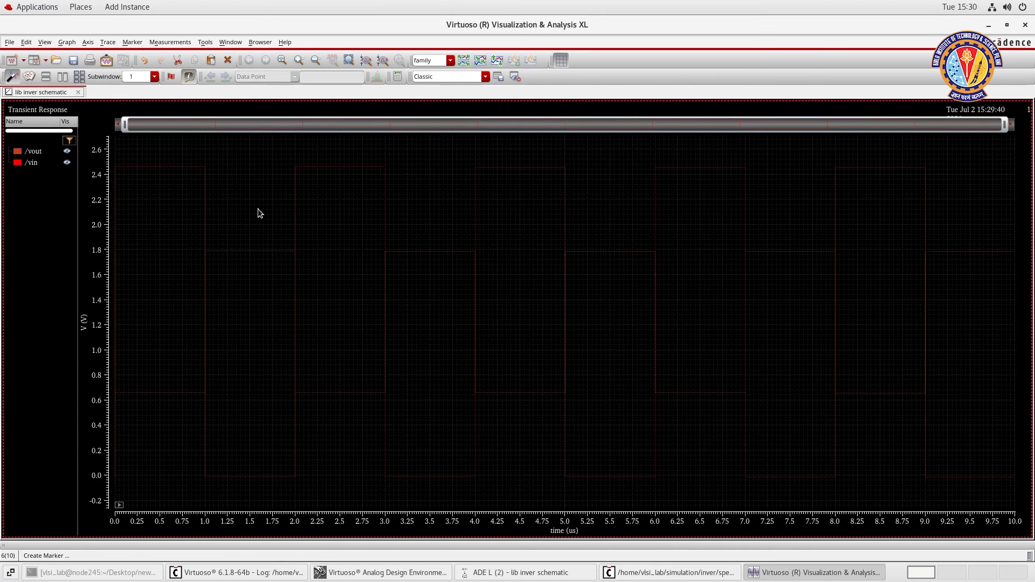
Change the vin trace to green with a solid line style and medium thickness.
click(185, 171)
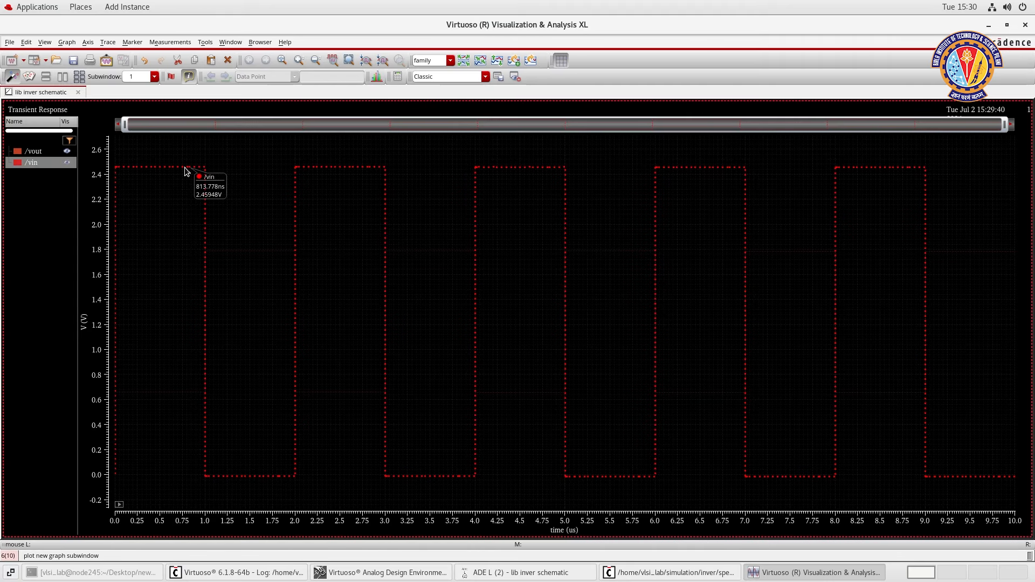
double_click(185, 172)
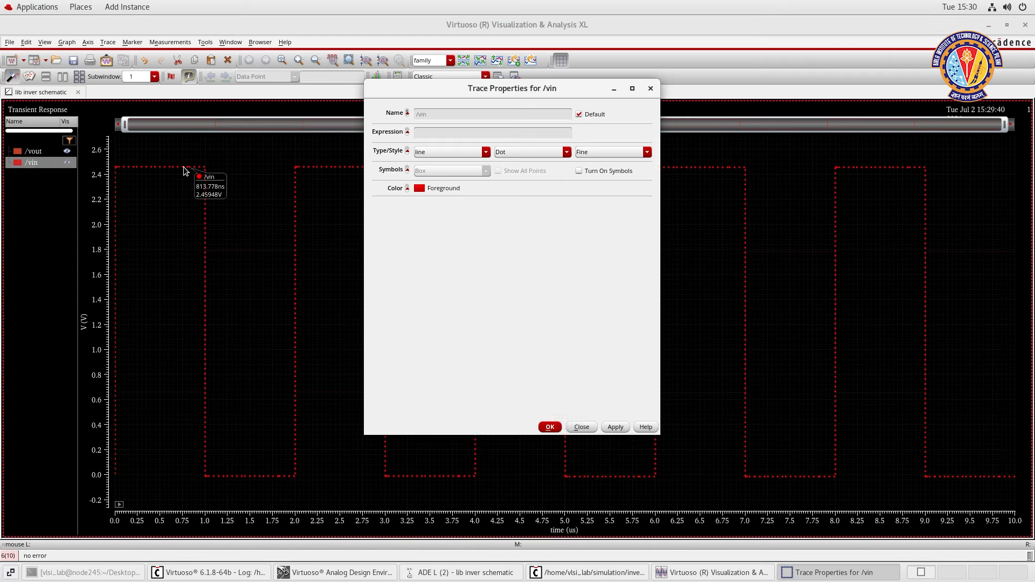
click(419, 189)
click(476, 184)
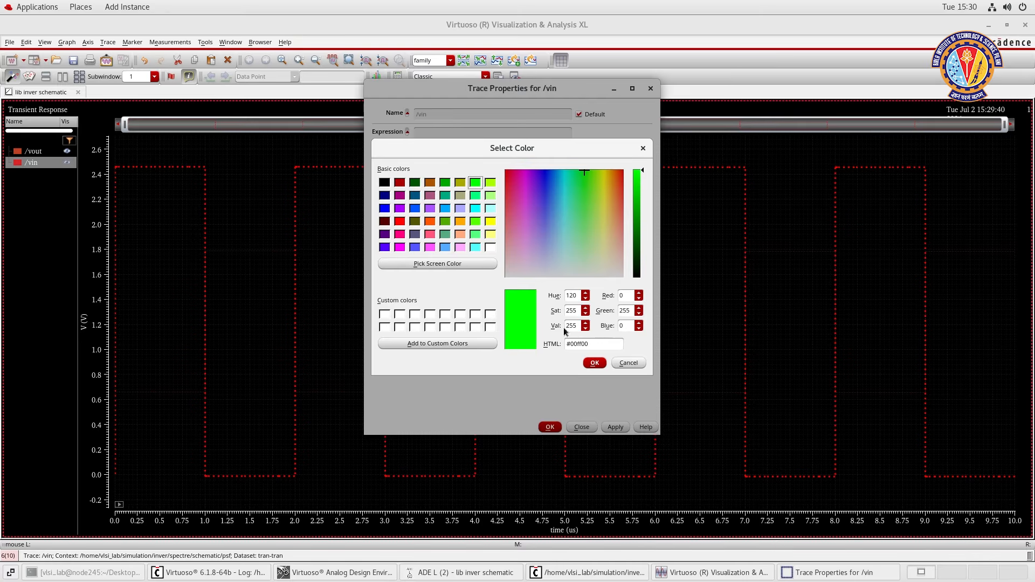
click(593, 363)
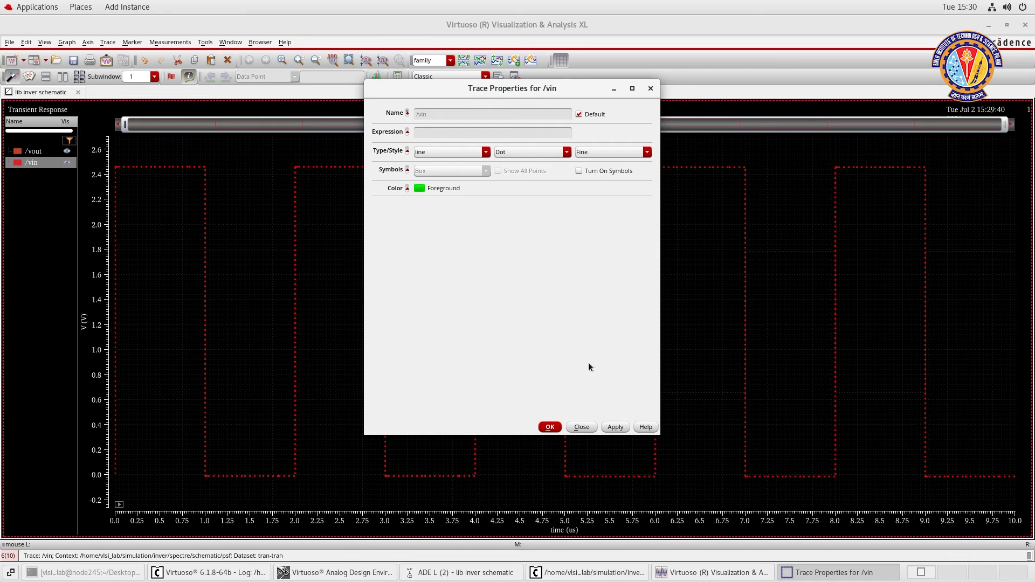
click(497, 152)
click(562, 156)
click(588, 153)
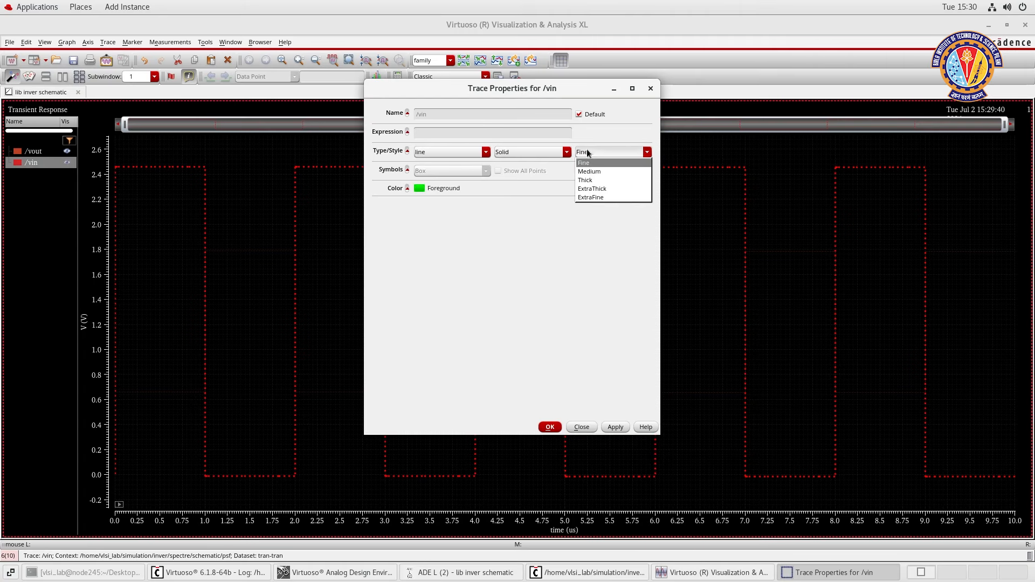
click(592, 172)
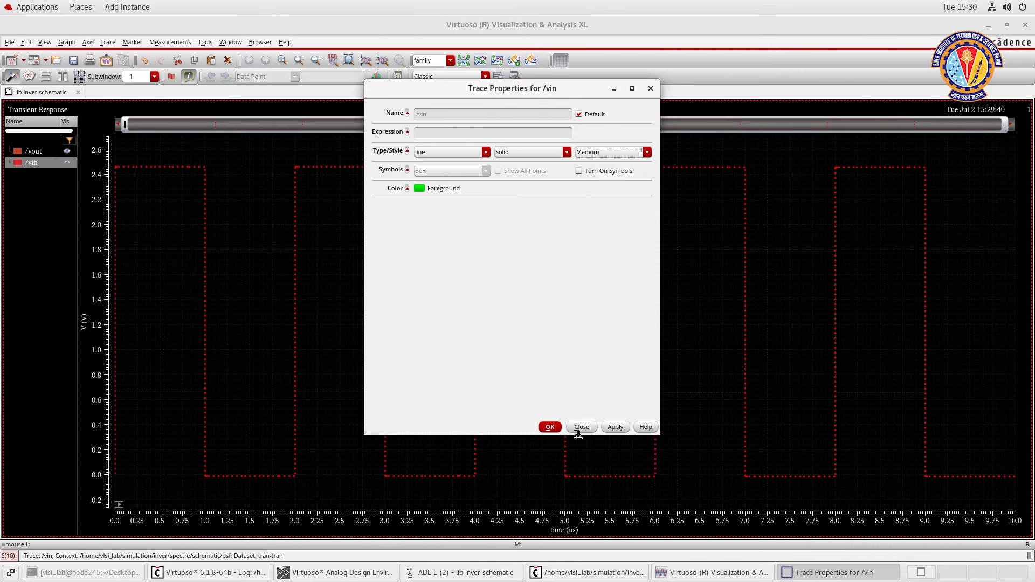
click(550, 427)
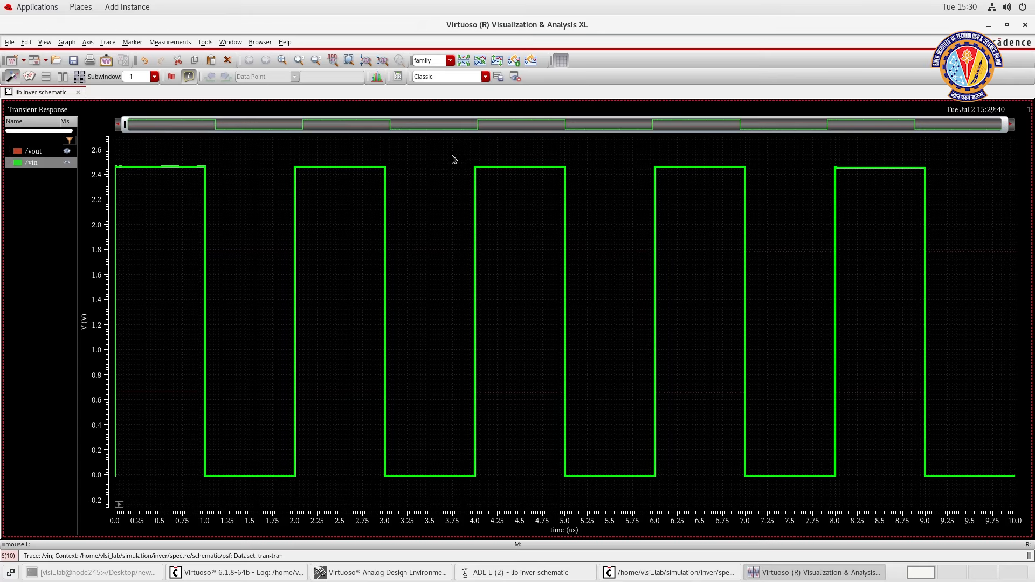
Split the traces into separate strips and give the vout trace a solid, thicker line.
click(464, 60)
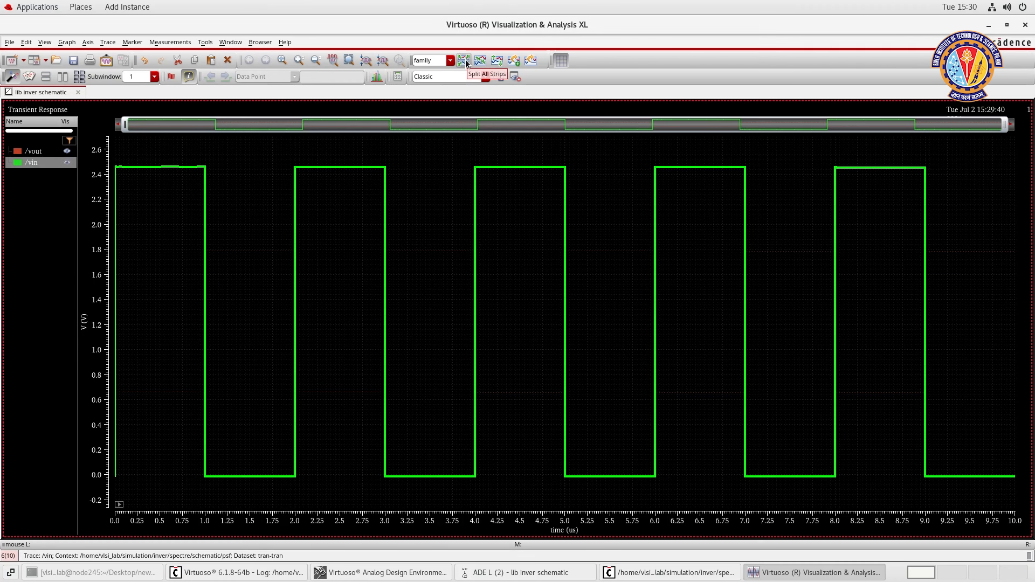
click(464, 61)
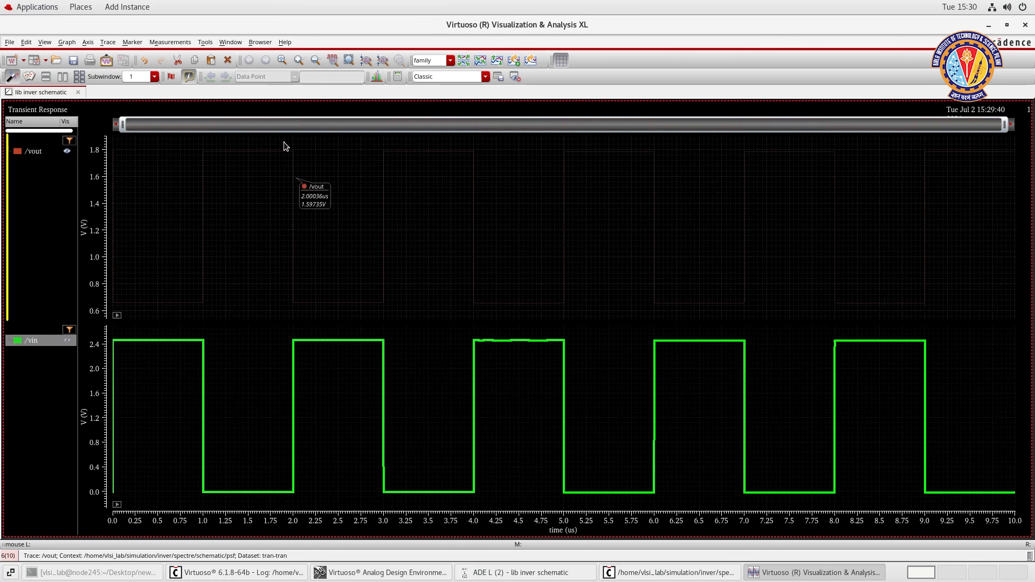
double_click(240, 152)
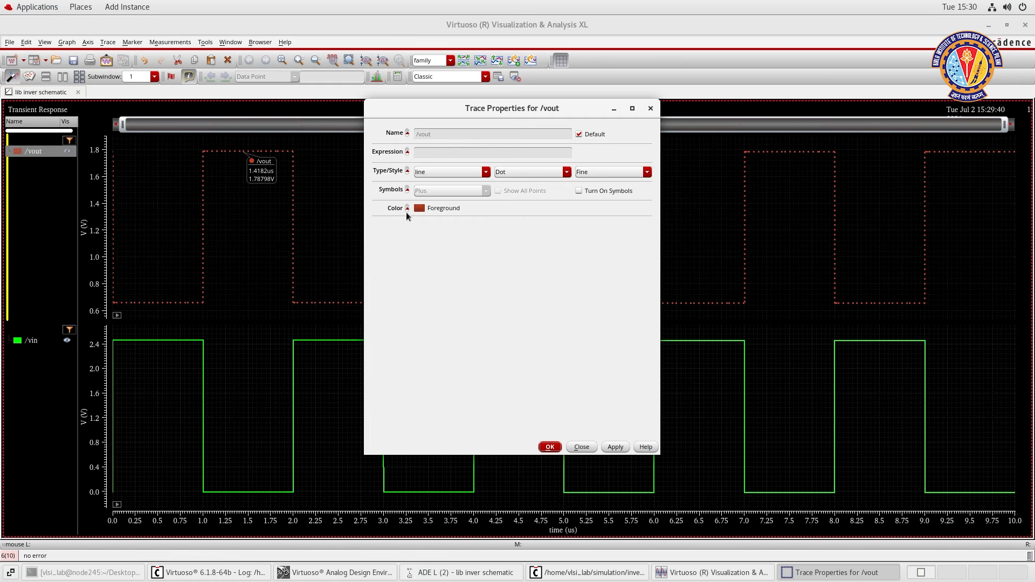
click(532, 175)
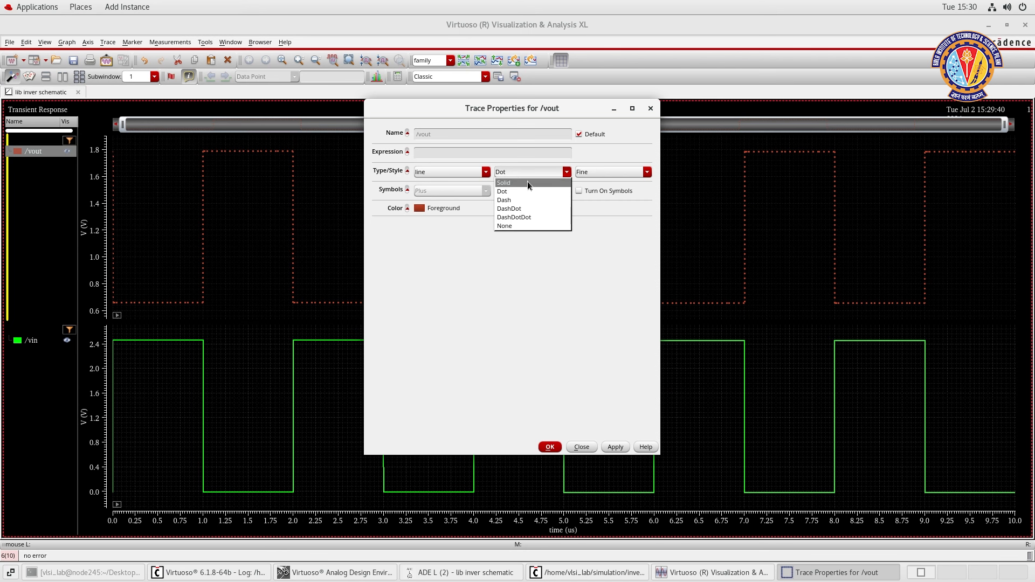
click(528, 181)
click(585, 174)
click(593, 199)
click(550, 447)
click(419, 213)
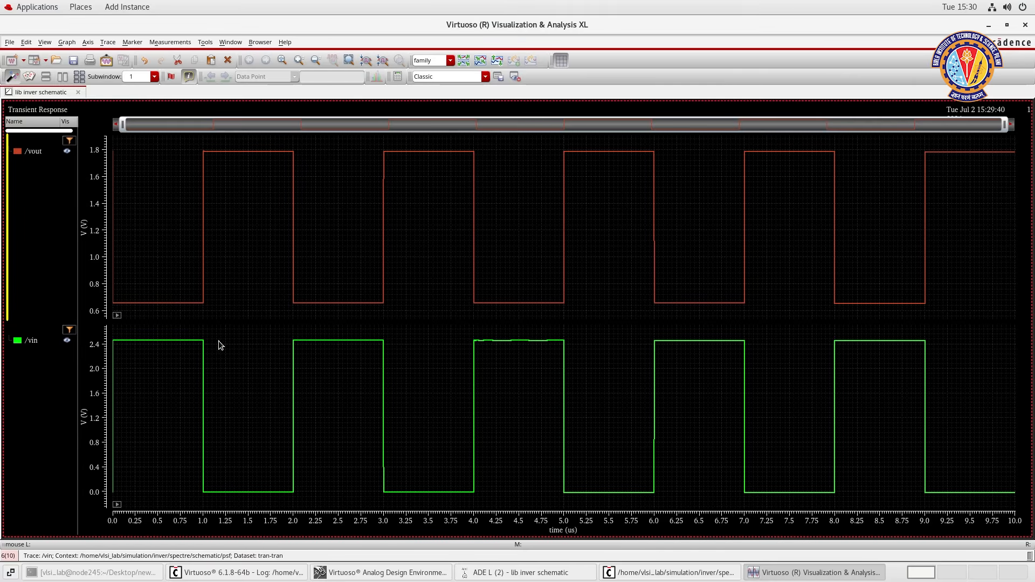
Compare the vin and vout levels on the transient waveforms and close the waveform window.
mouse_move(229, 497)
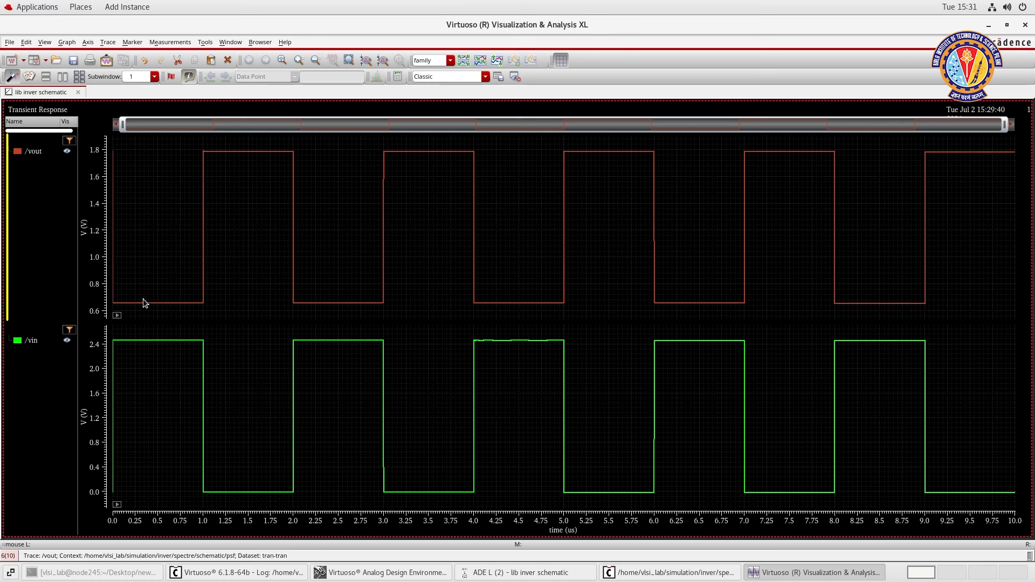
mouse_move(161, 341)
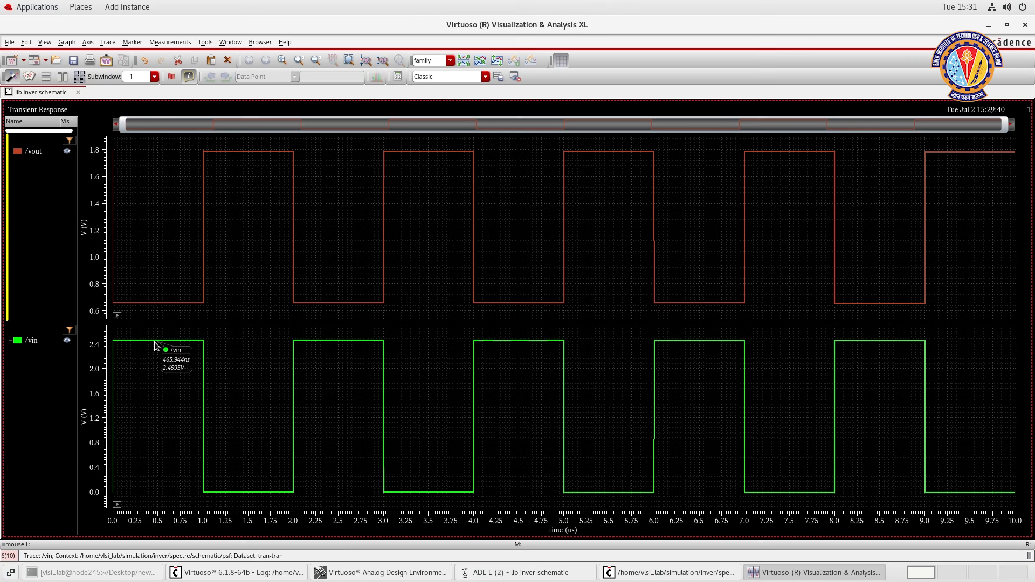
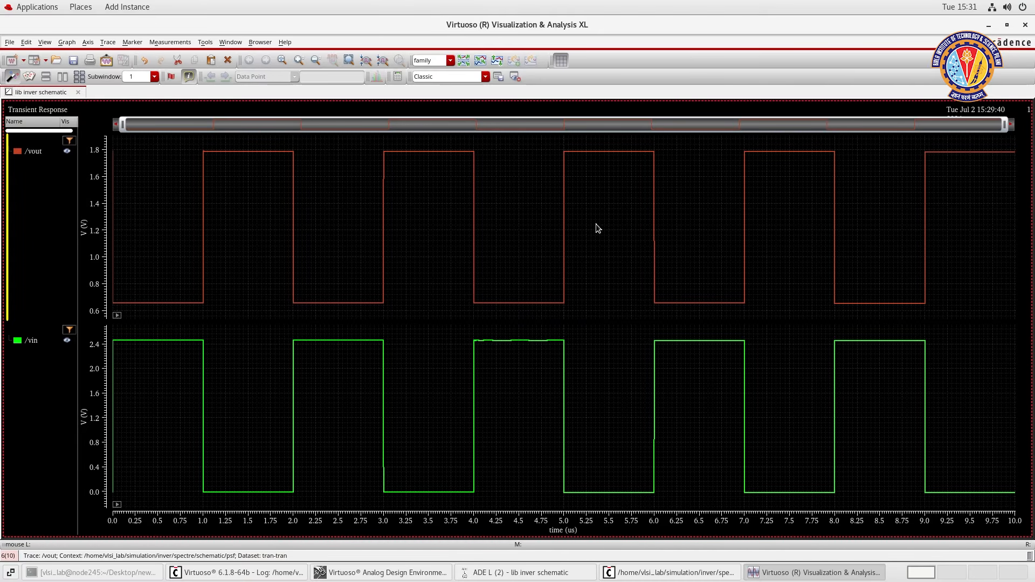
click(1025, 26)
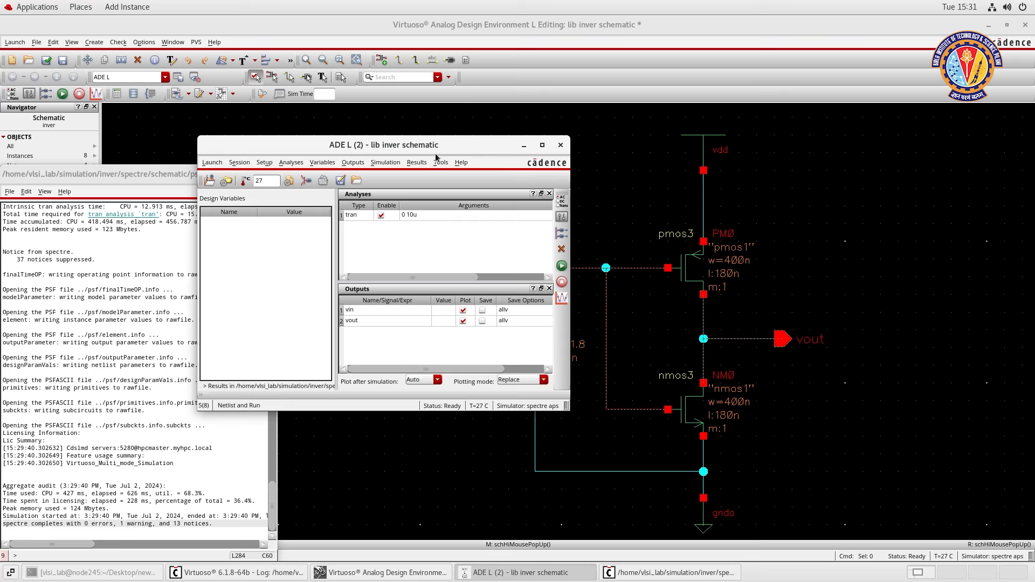
Set the save options to output all power signals, rerun the transient simulation and minimize the waveform window.
click(350, 162)
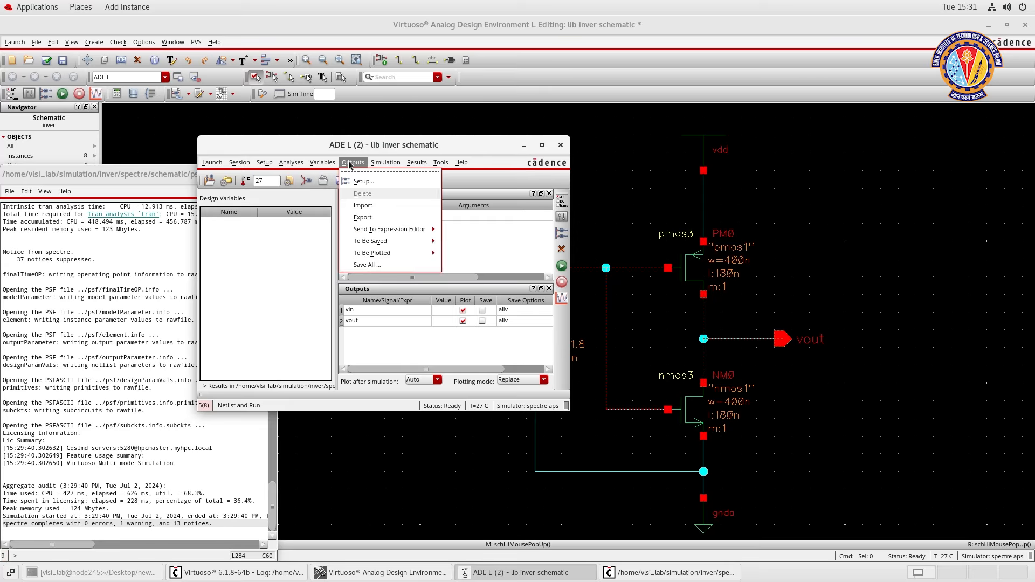
click(387, 266)
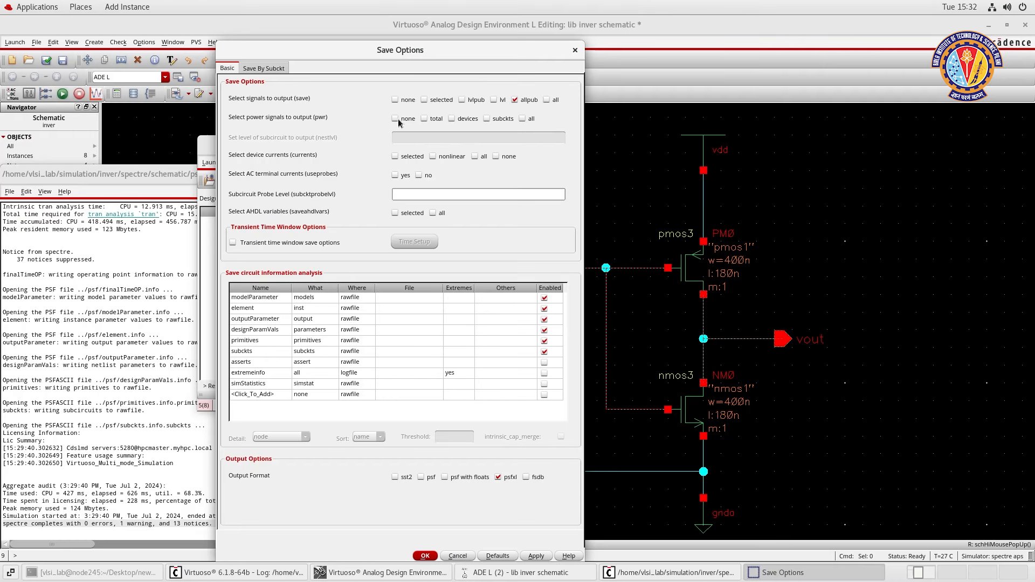
click(522, 118)
click(425, 556)
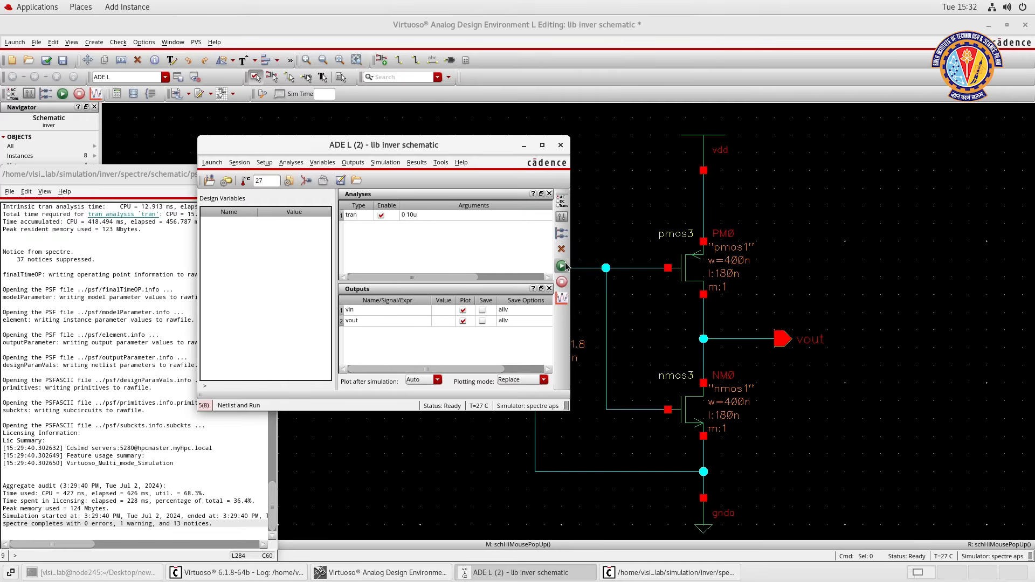
click(564, 265)
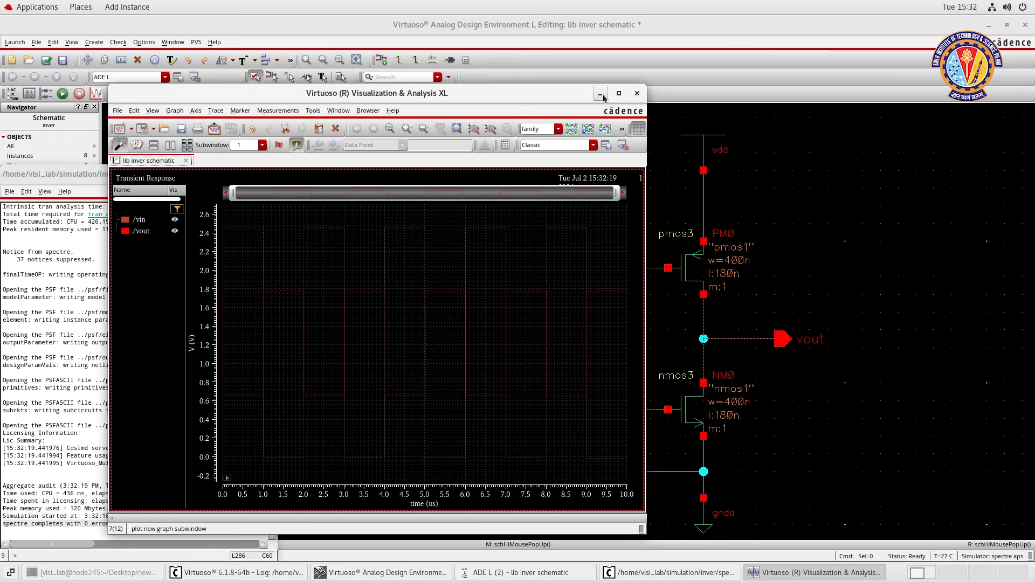
click(600, 95)
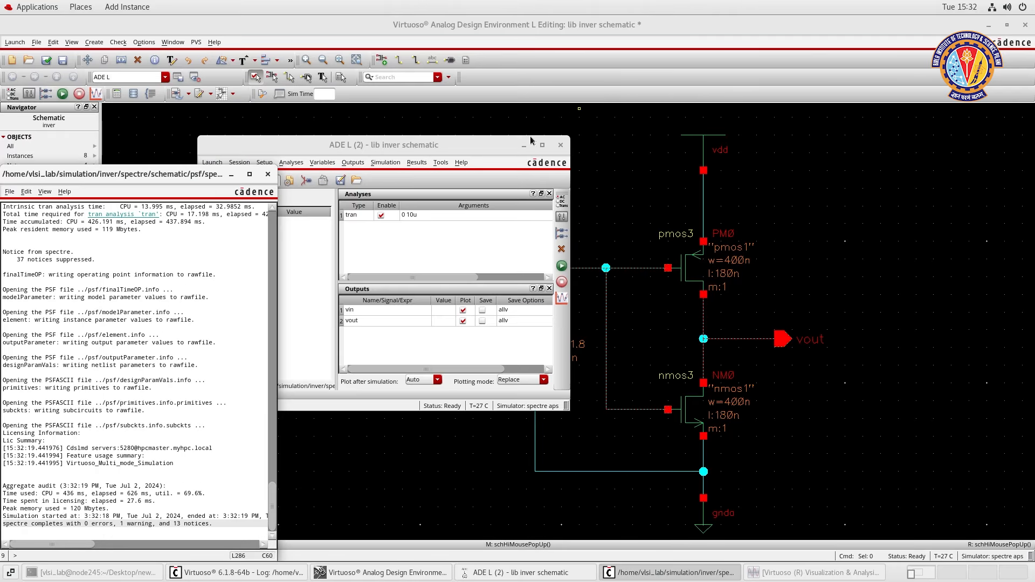
Open the results browser in a maximized waveform window and expand the tran results.
click(440, 163)
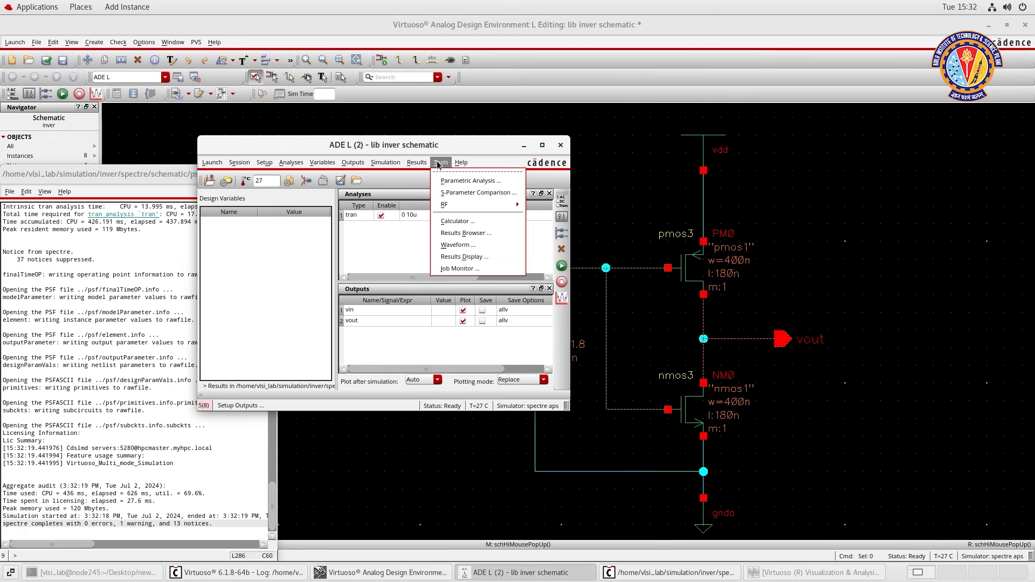
click(462, 233)
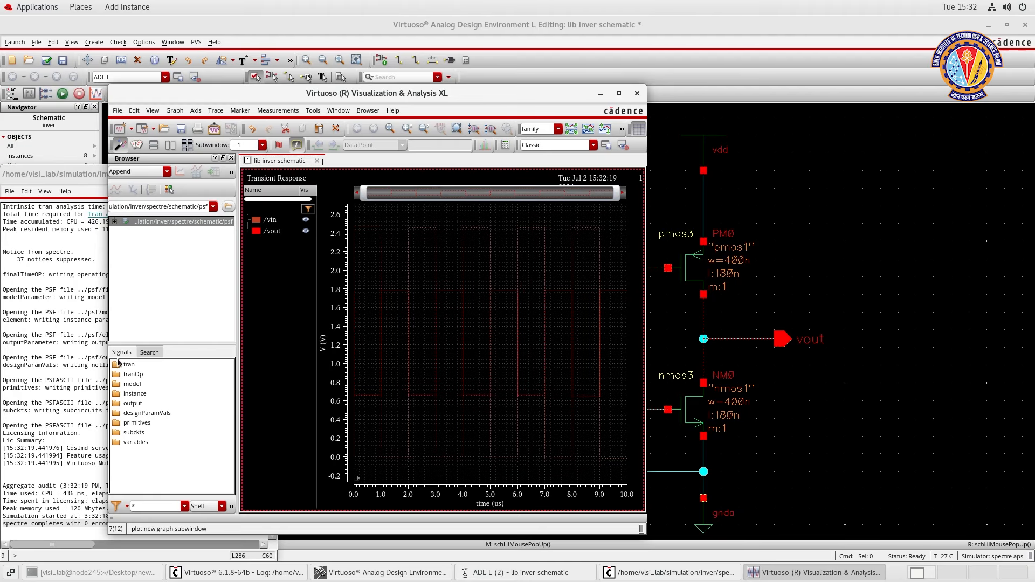
click(619, 93)
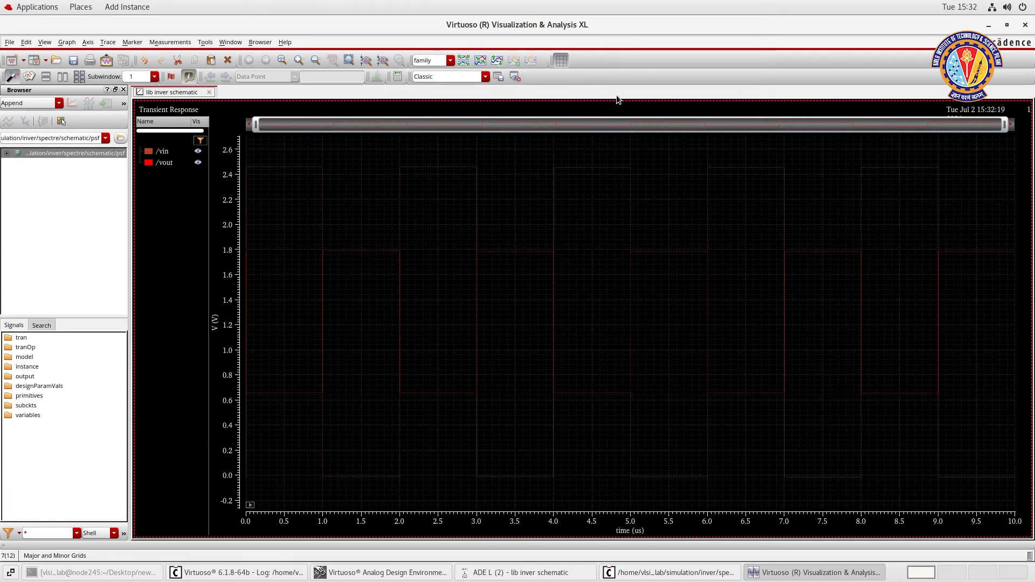
click(20, 338)
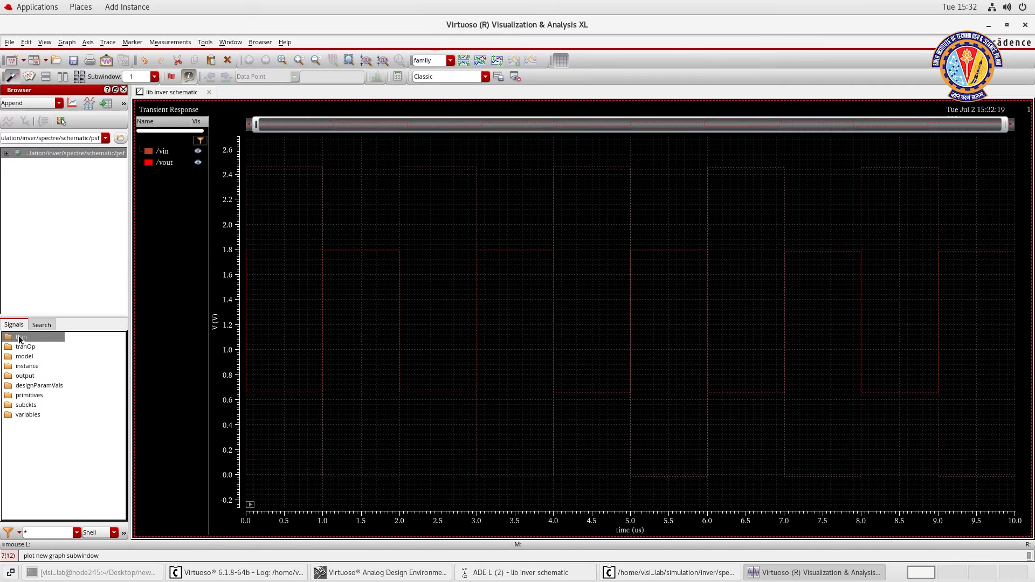
double_click(25, 337)
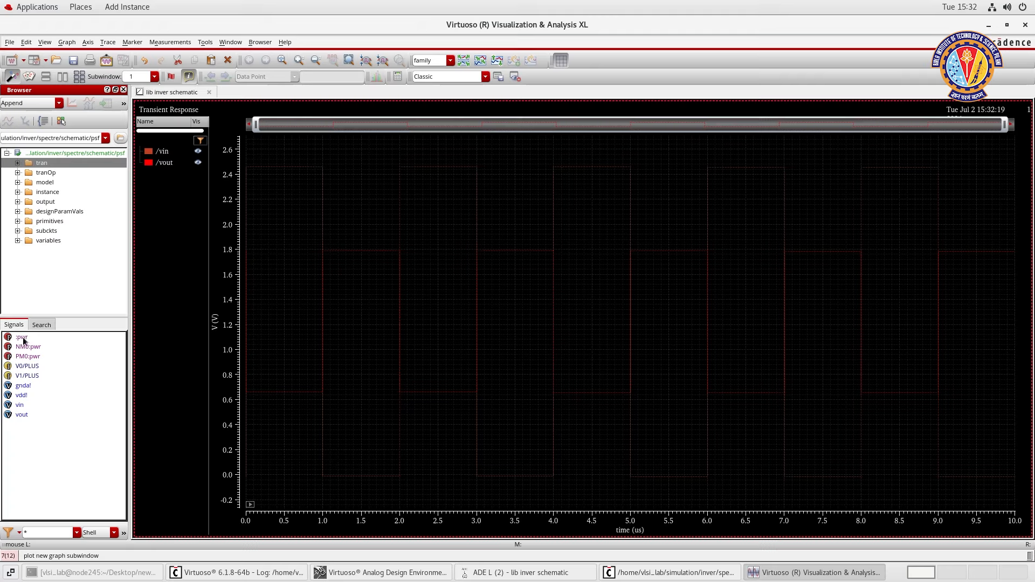
Send the :pwr signal to the calculator, evaluate its average in a table, and close the table and calculator.
click(22, 340)
right_click(22, 341)
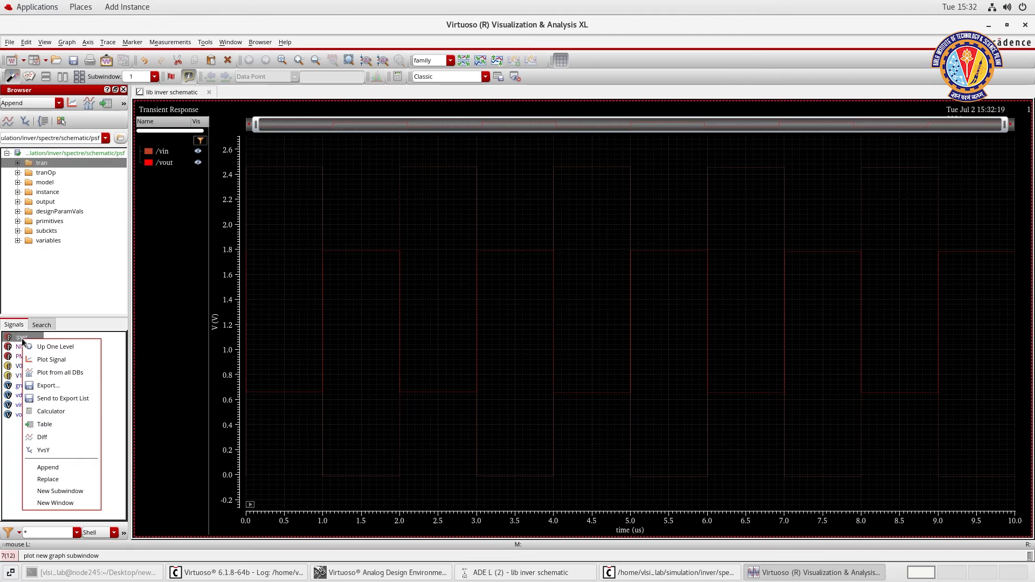
click(75, 411)
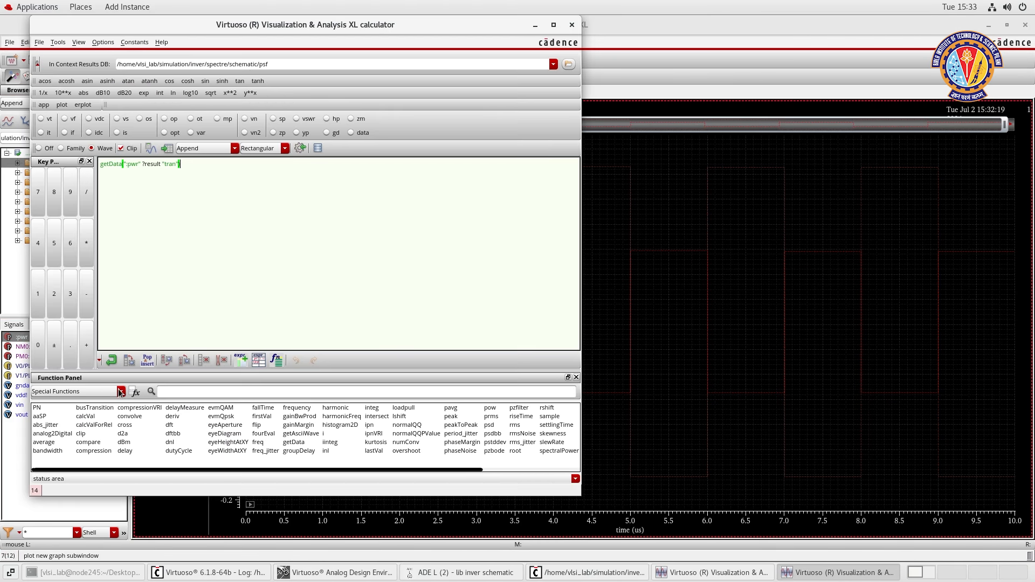
click(52, 444)
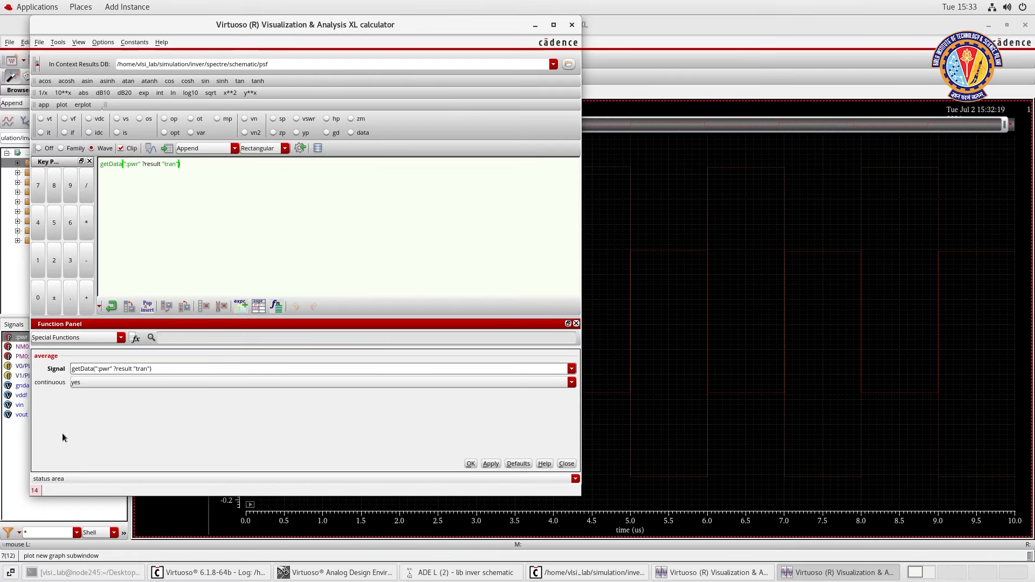
click(490, 464)
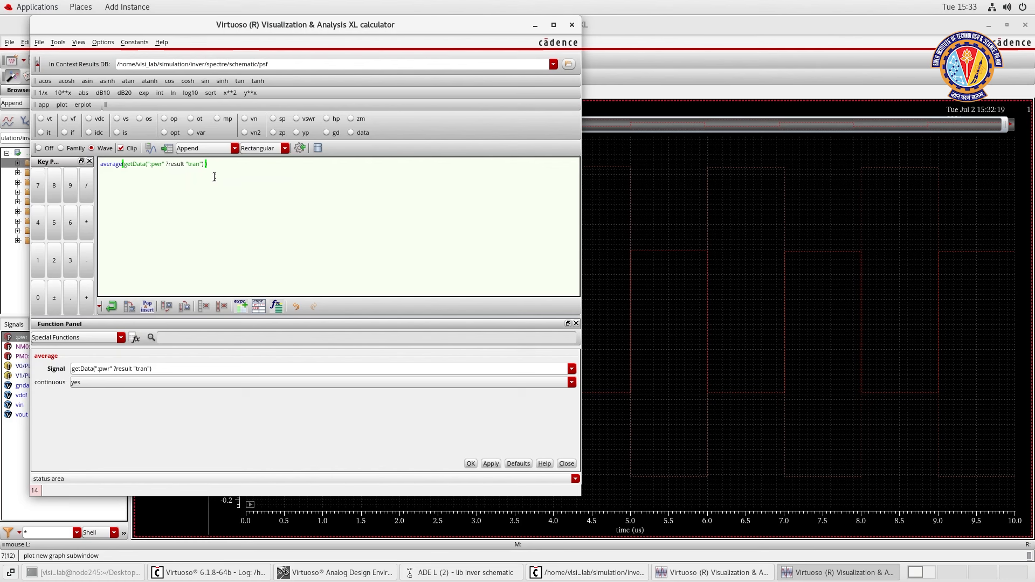
click(168, 149)
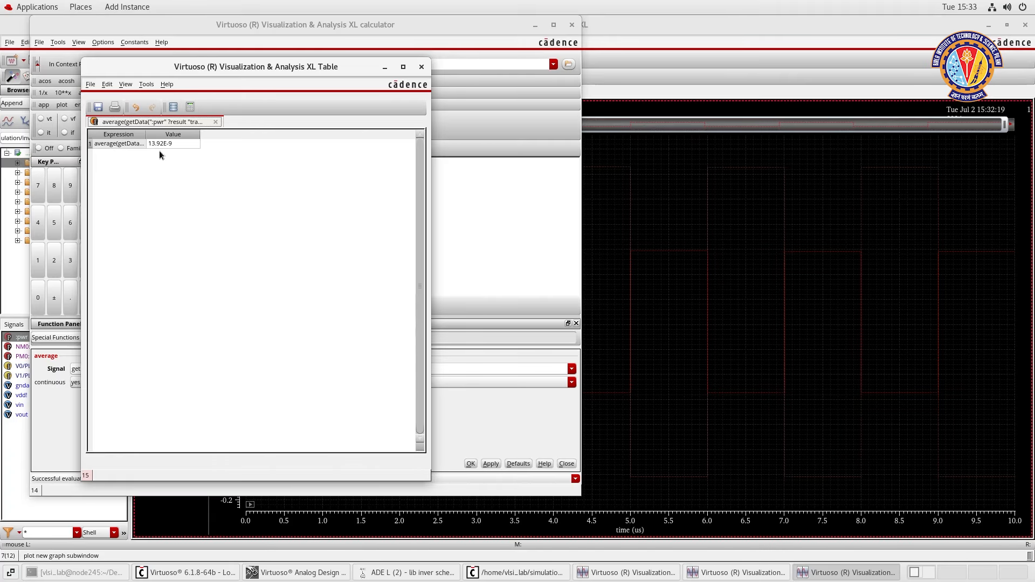
click(421, 67)
click(572, 25)
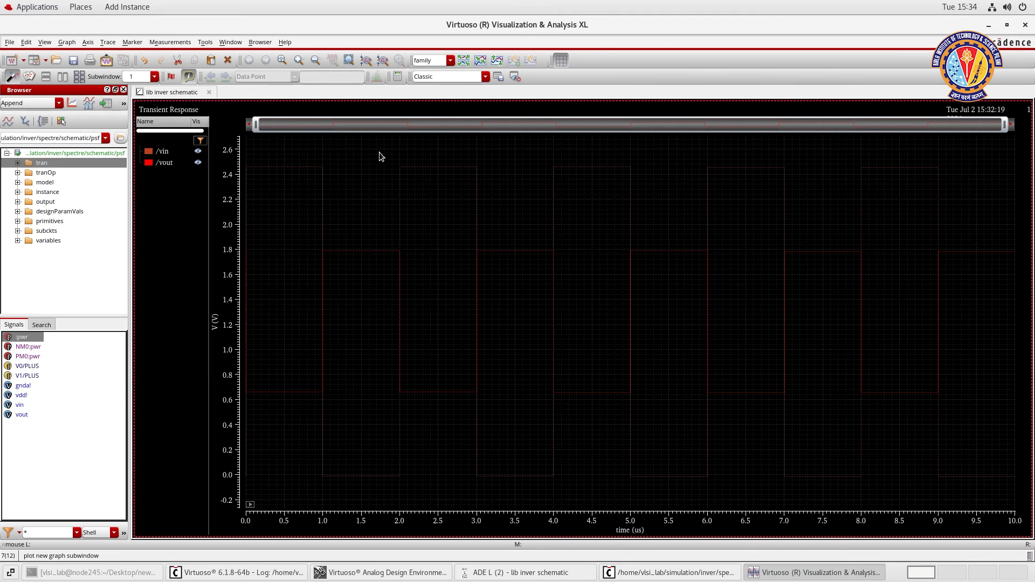
Split the traces into separate strips and give the vin trace a solid, fine line.
click(464, 60)
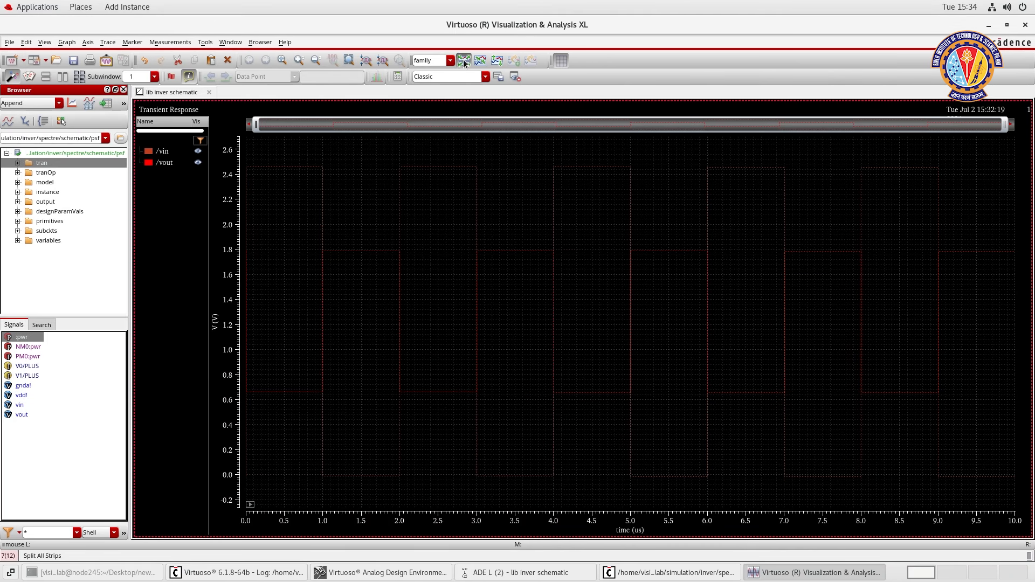
click(301, 153)
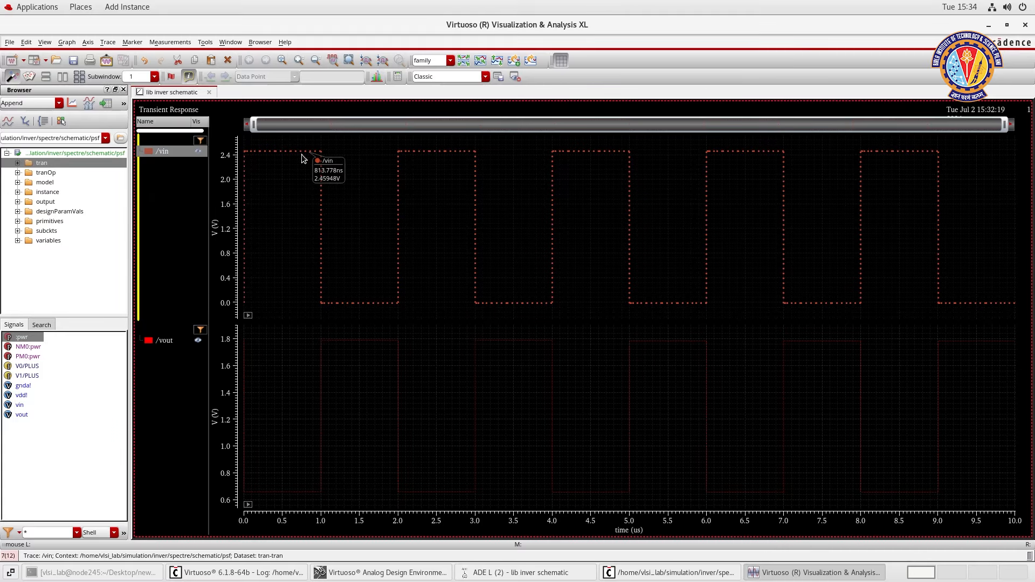
double_click(300, 154)
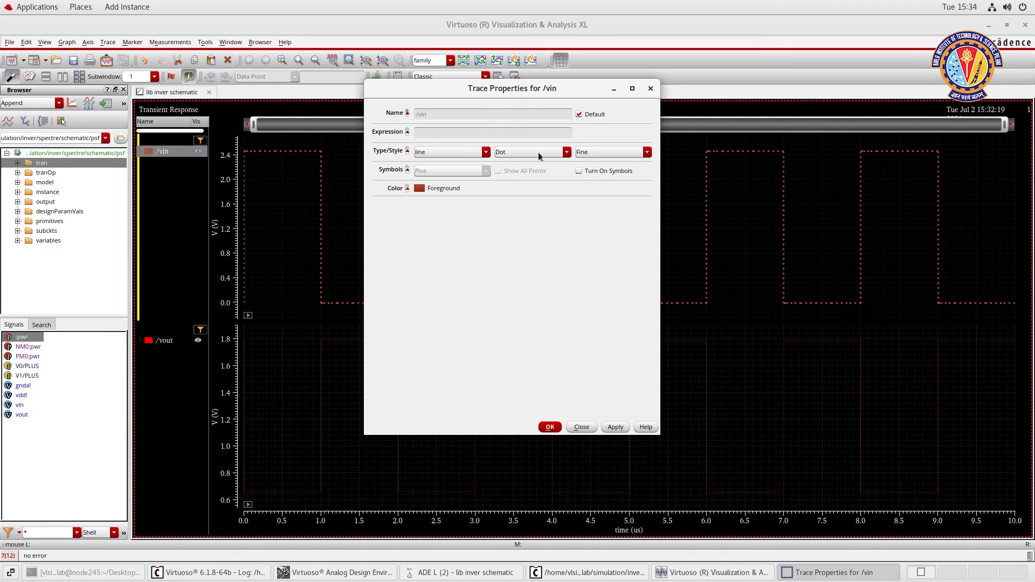
click(542, 153)
click(597, 154)
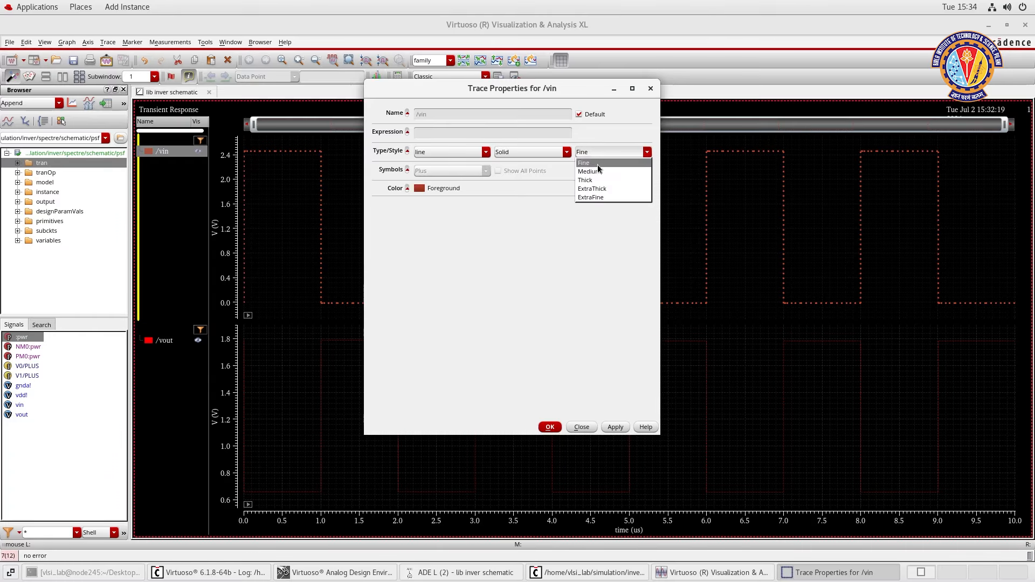
click(596, 170)
click(550, 427)
double_click(341, 305)
click(597, 172)
click(593, 182)
click(550, 447)
Give the vout trace a solid line style and a green color.
double_click(386, 341)
click(532, 172)
click(512, 182)
click(549, 447)
double_click(358, 343)
click(419, 208)
click(409, 238)
click(593, 379)
click(549, 447)
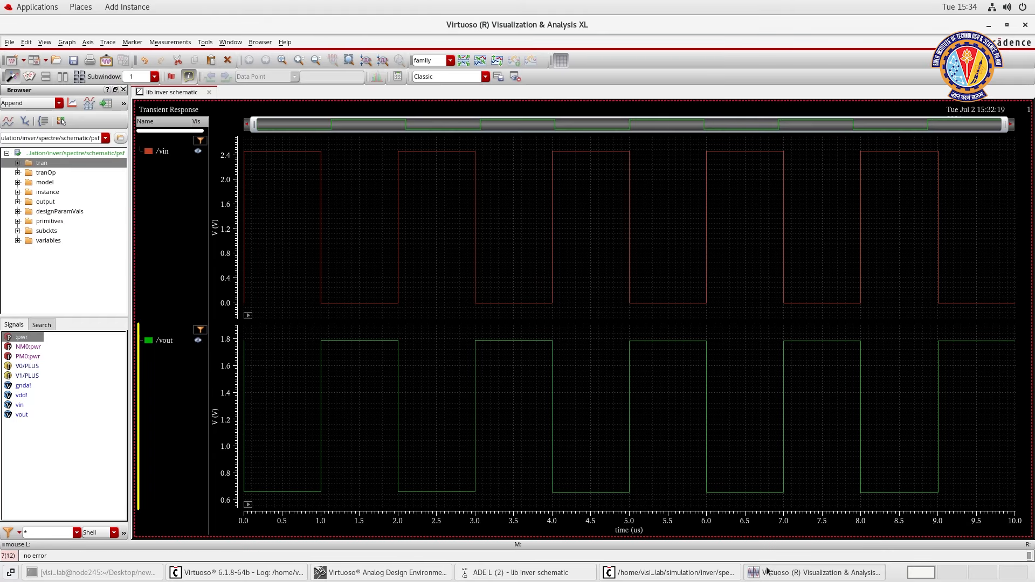
Reopen the calculator, list all functions and choose the delay function.
click(258, 43)
mouse_move(200, 42)
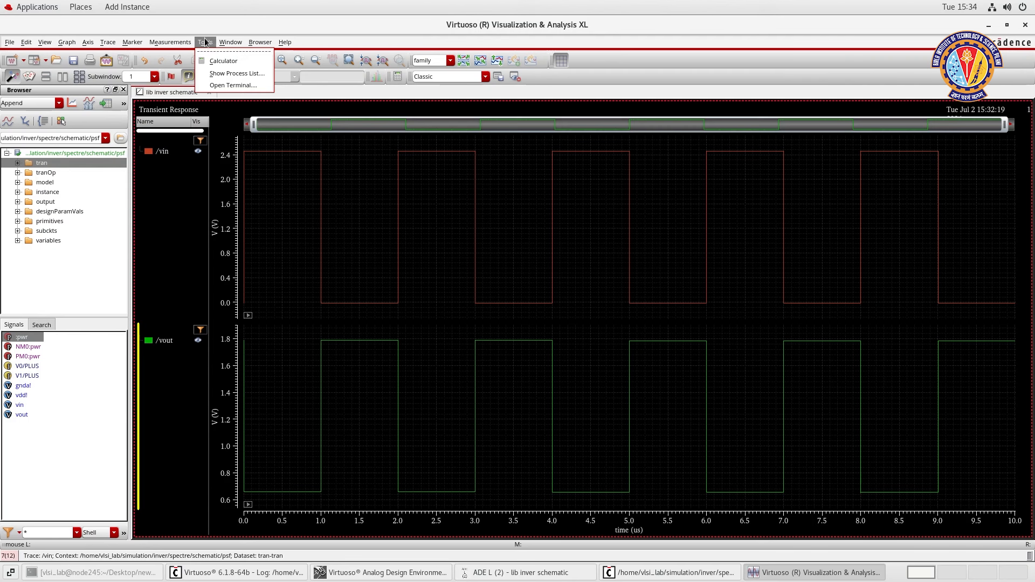
click(221, 62)
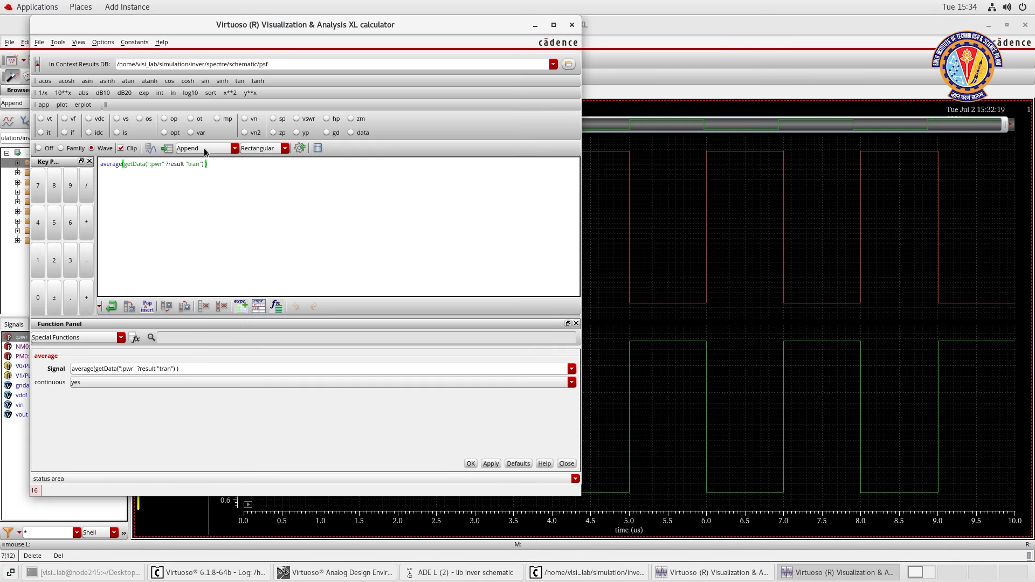
click(98, 339)
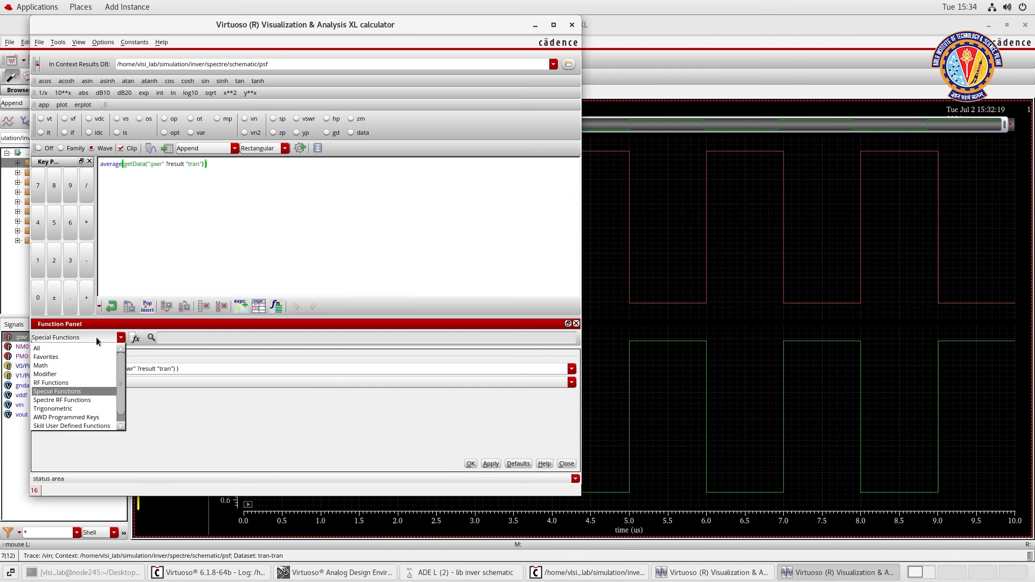
click(80, 348)
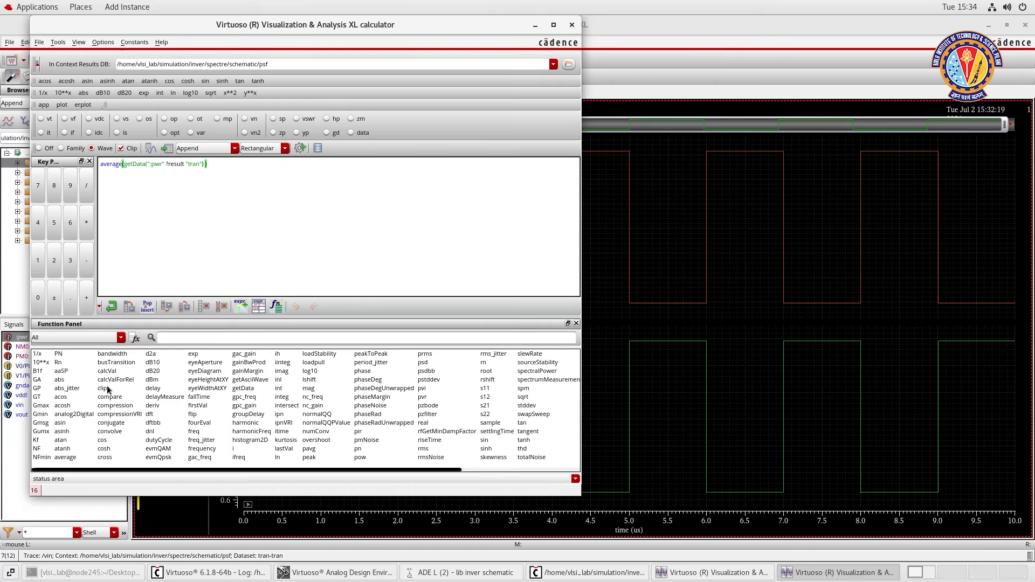
click(153, 390)
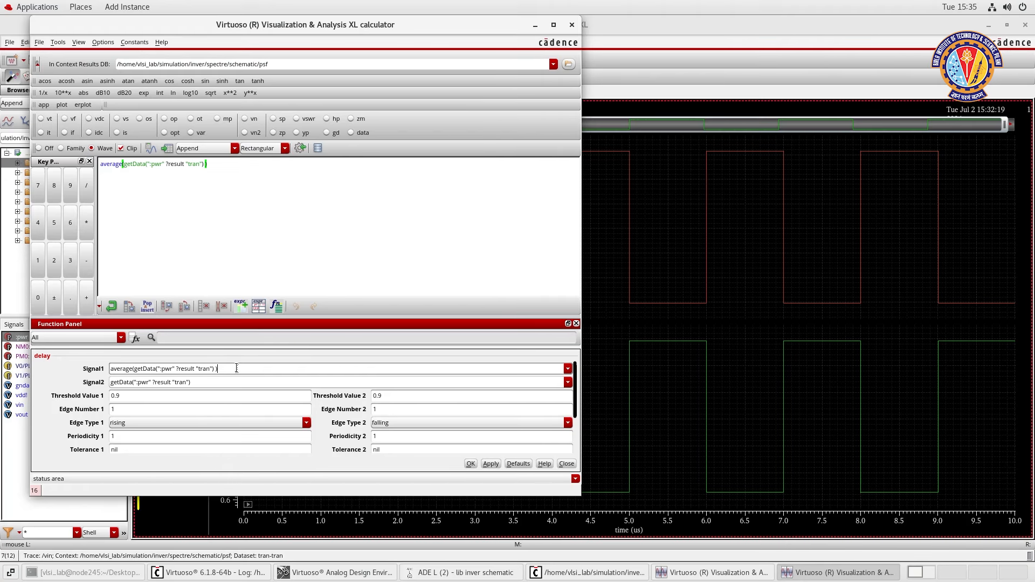
Move the calculator clear of the waveforms and set the delay function's Signal1 to the vout trace.
drag(486, 35, 727, 61)
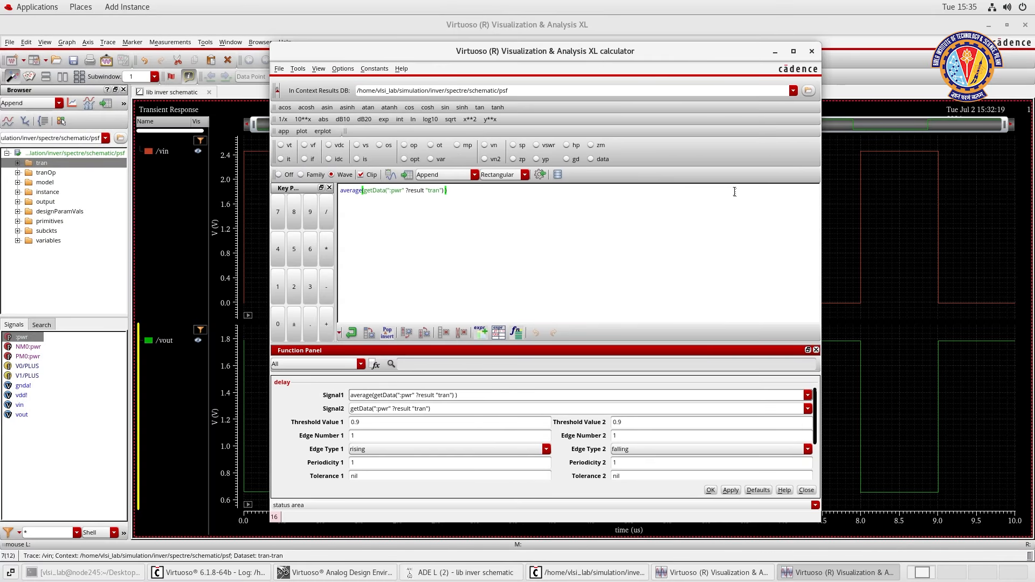
drag(694, 57, 784, 53)
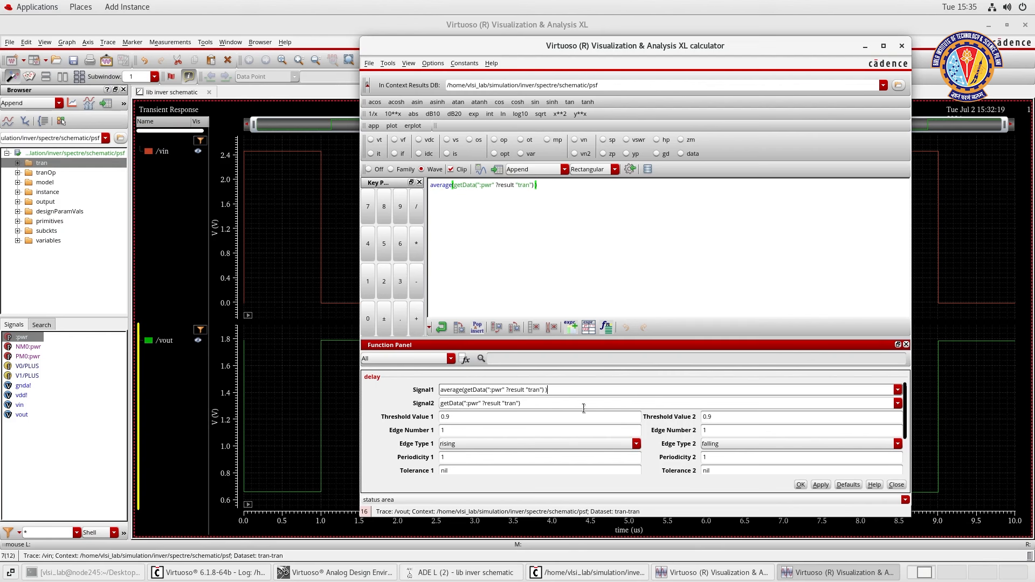
triple_click(551, 391)
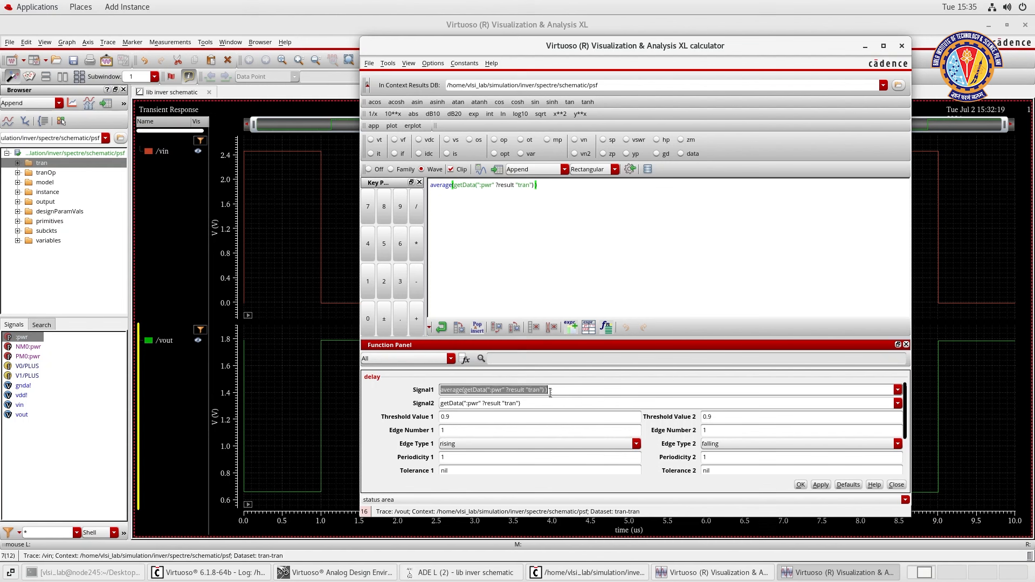
key(BackSpace)
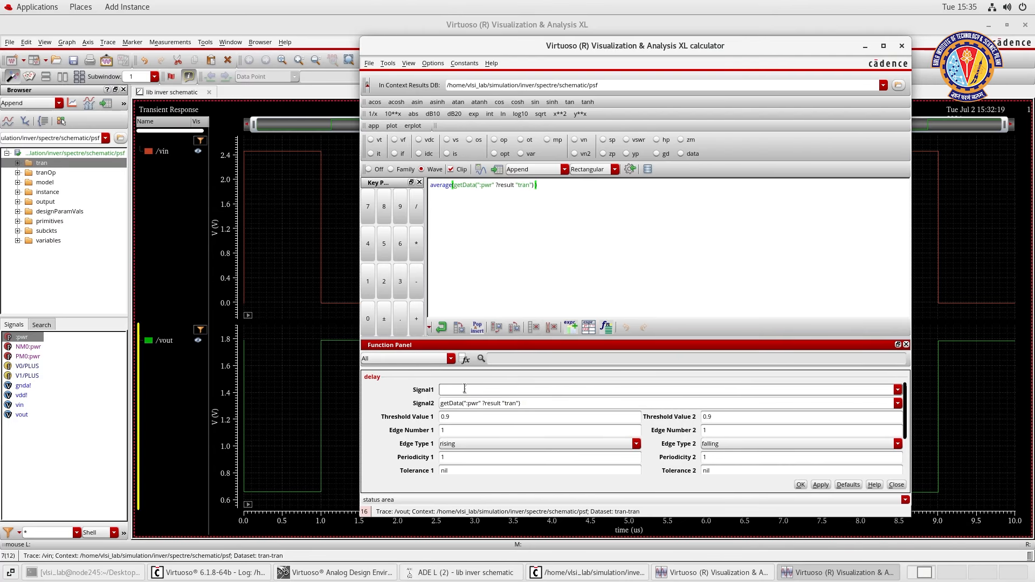
click(322, 350)
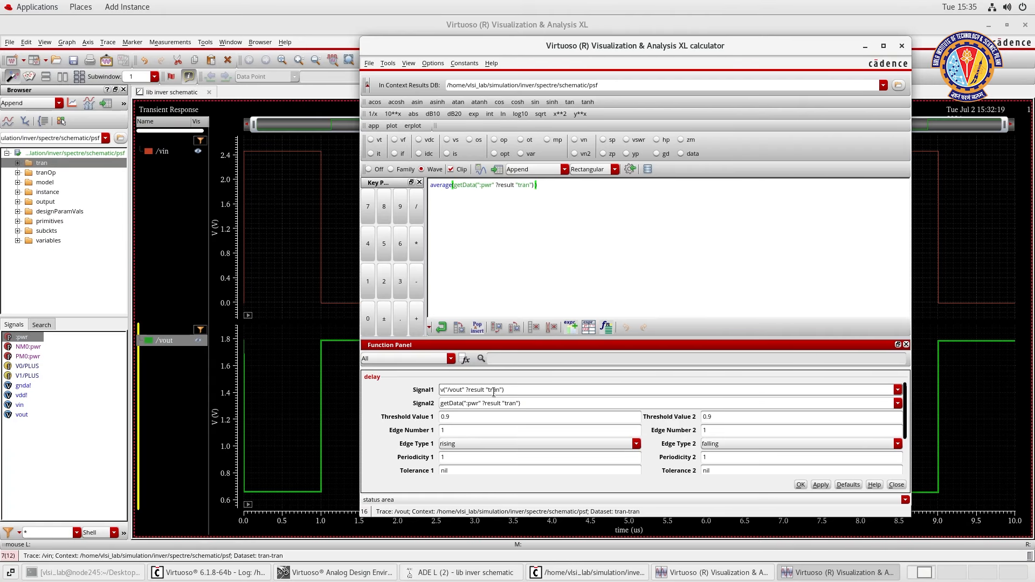
Replace the delay function's Signal2 expression with the vin trace.
double_click(534, 403)
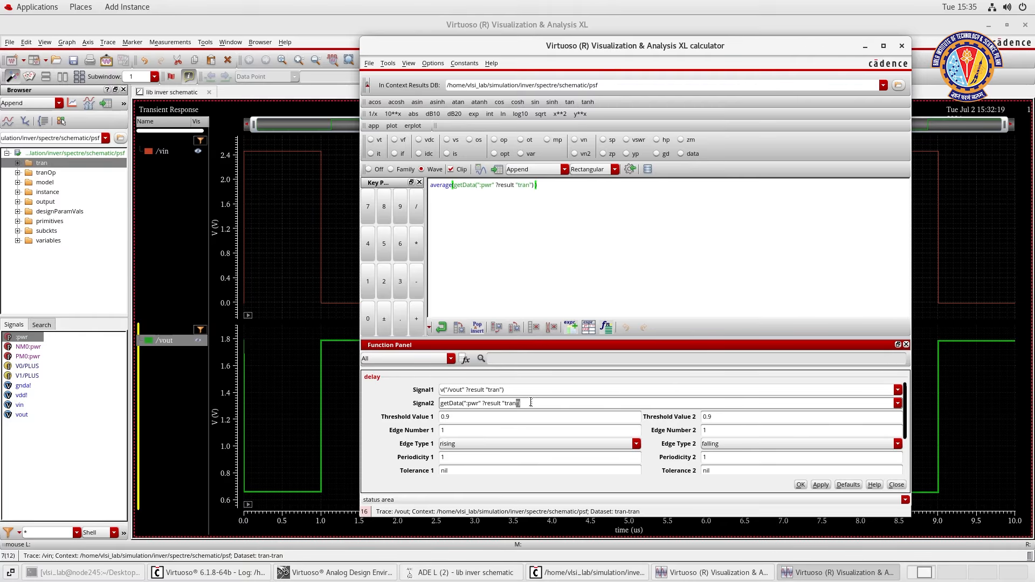
key(BackSpace)
key(BackSpace)
key(BackSpace)
key(BackSpace)
key(BackSpace)
key(BackSpace)
key(BackSpace)
key(BackSpace)
key(BackSpace)
key(BackSpace)
key(BackSpace)
key(BackSpace)
key(BackSpace)
key(BackSpace)
key(BackSpace)
key(BackSpace)
key(BackSpace)
key(BackSpace)
key(BackSpace)
key(BackSpace)
click(307, 155)
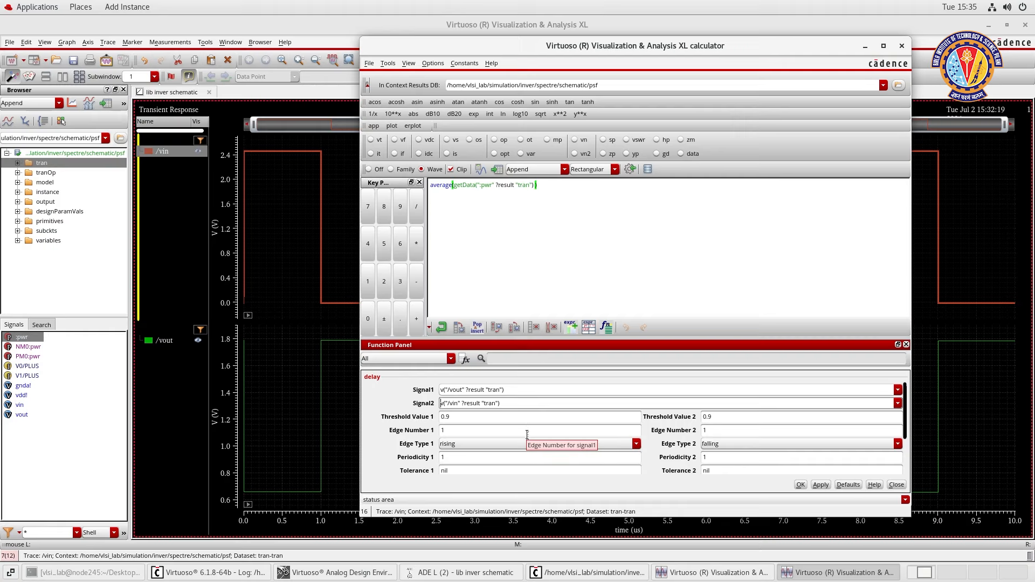
Set Edge Type 1 and Edge Type 2 of the delay function to either.
click(467, 445)
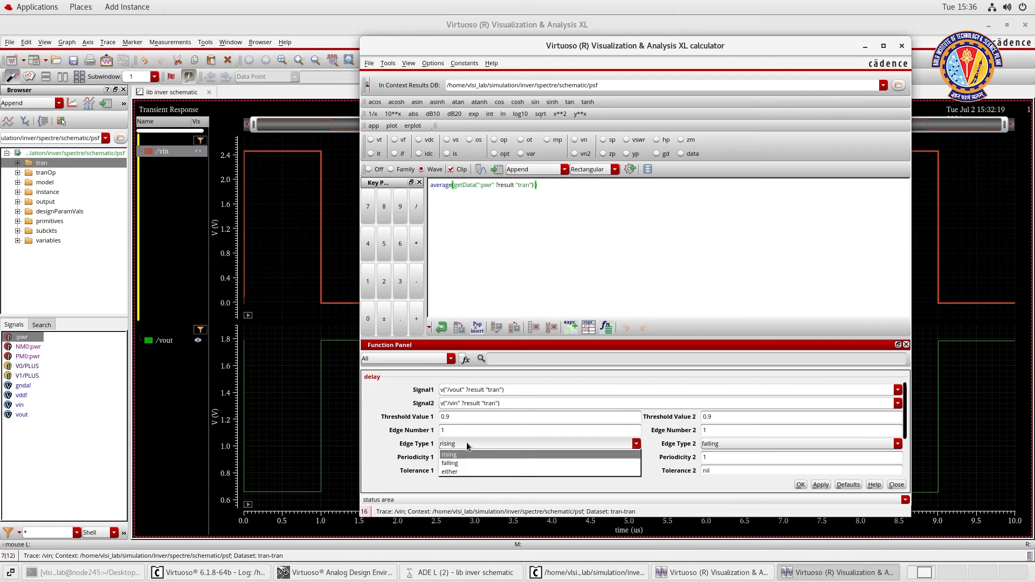
click(463, 472)
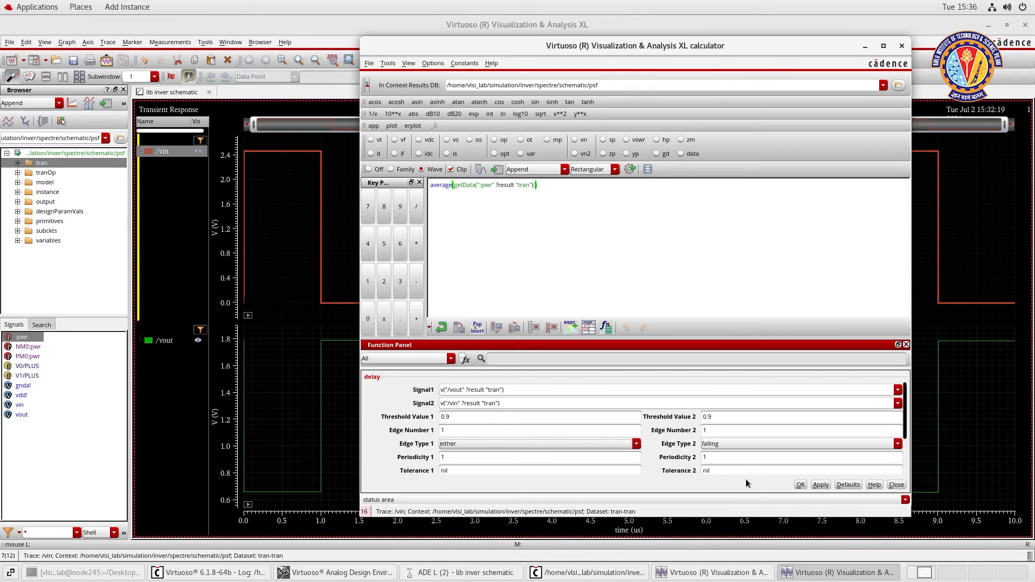
click(740, 446)
click(733, 472)
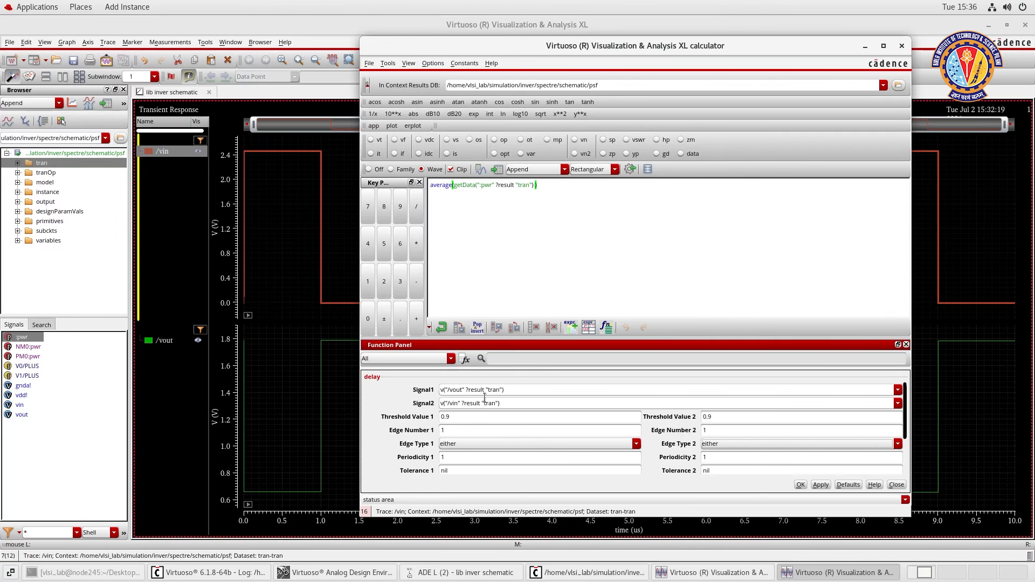
Check the vin and vout waveforms, apply the delay function and evaluate its expression in a table.
click(865, 46)
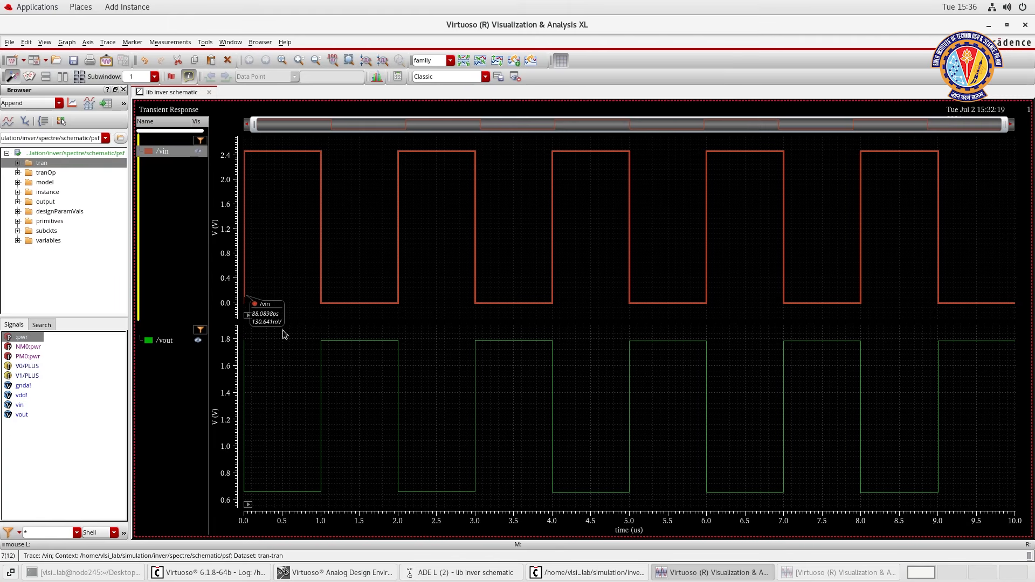
click(806, 574)
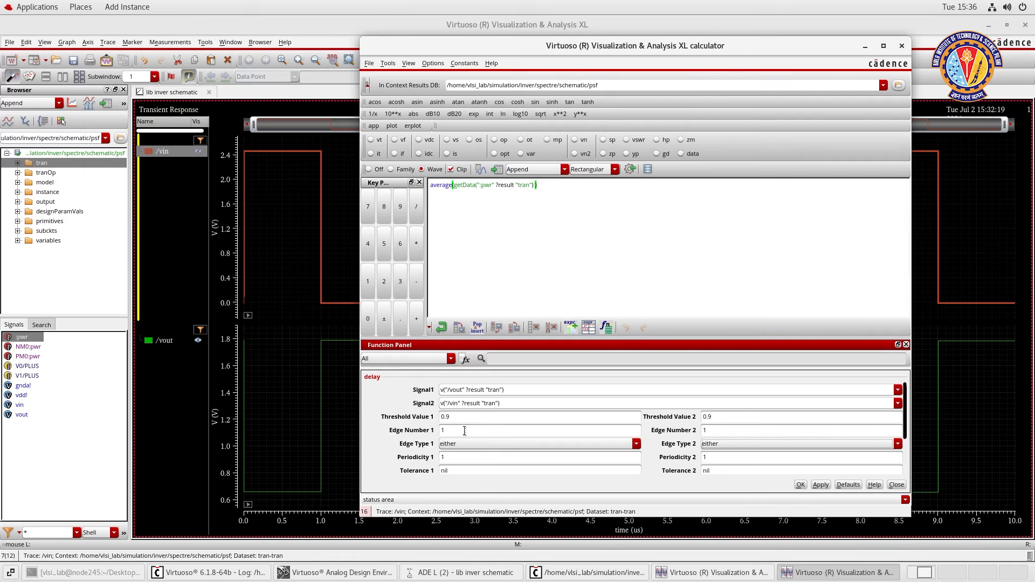
click(820, 485)
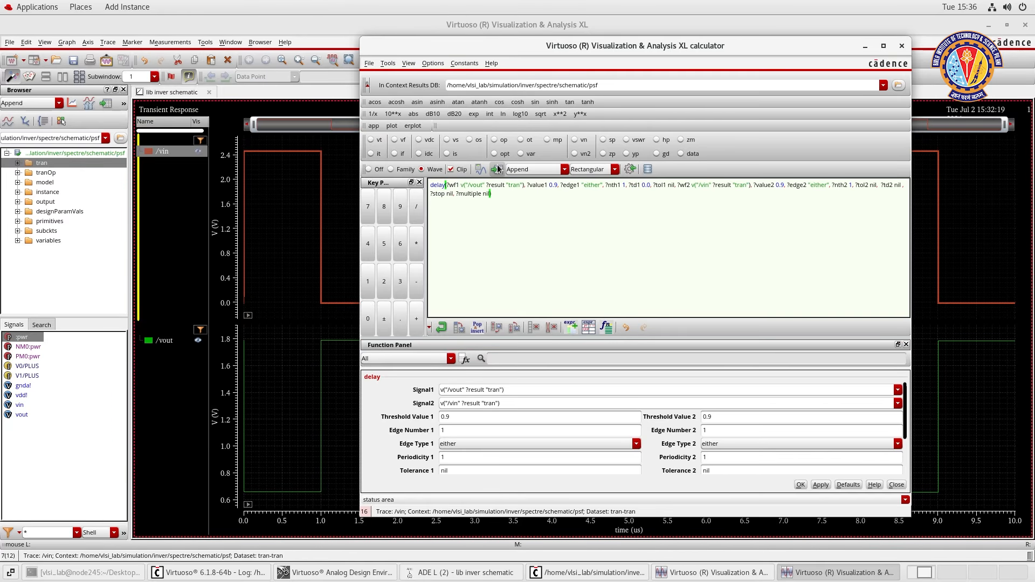
click(496, 170)
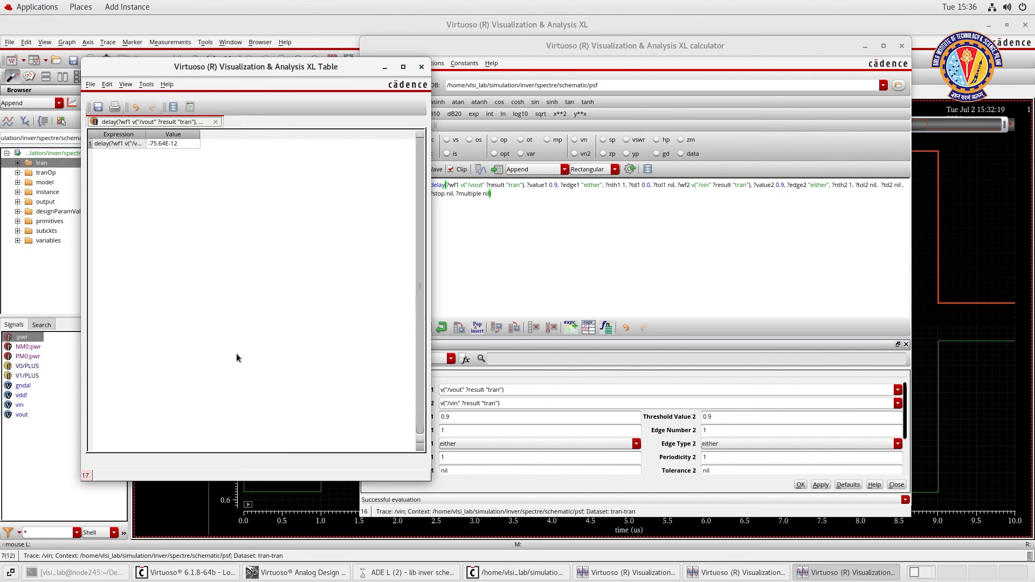
Close the result table, put the calculator aside and inspect the first vin and vout transitions in the transient plot.
click(422, 68)
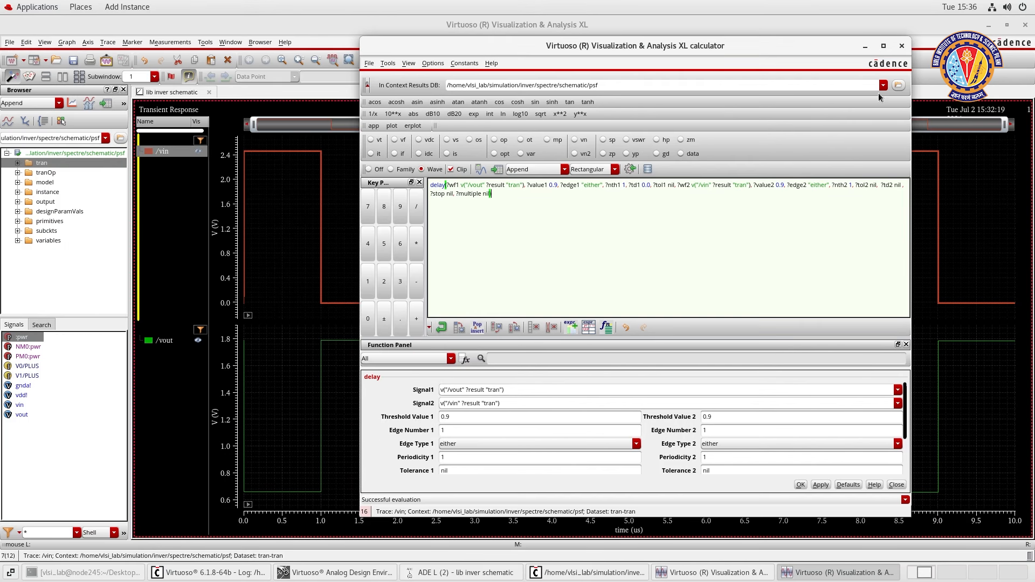
click(865, 46)
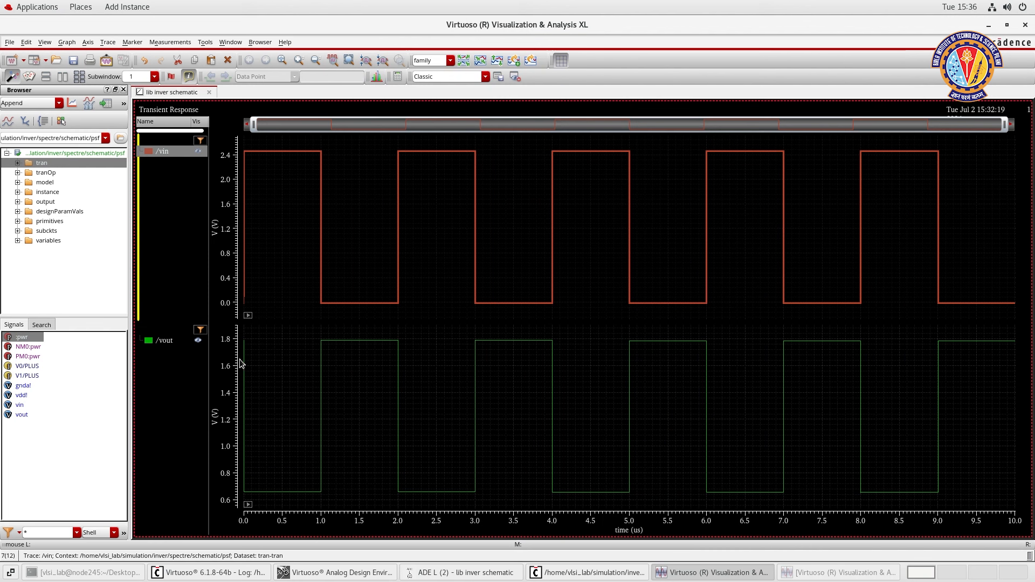
mouse_move(245, 338)
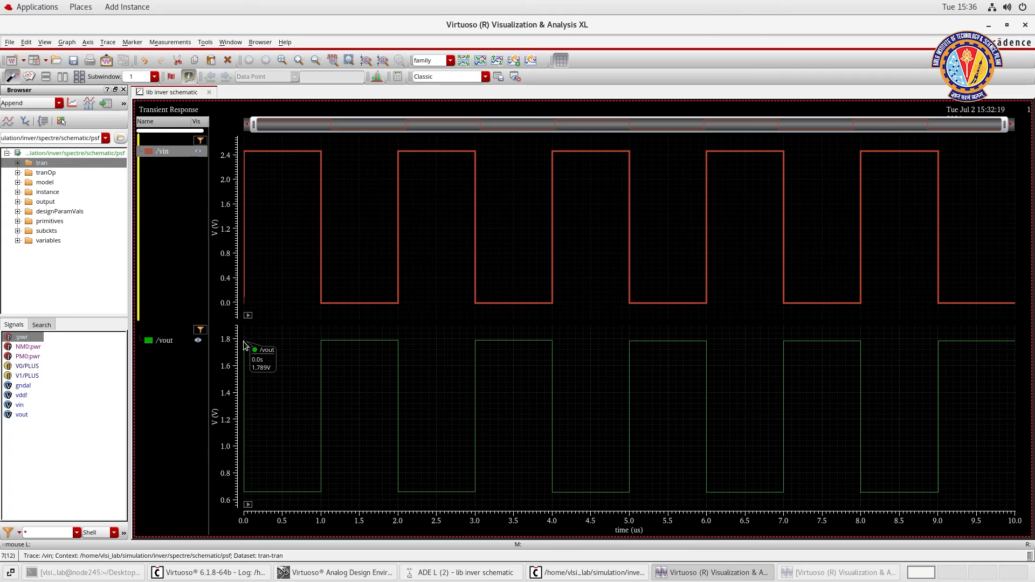
mouse_move(246, 305)
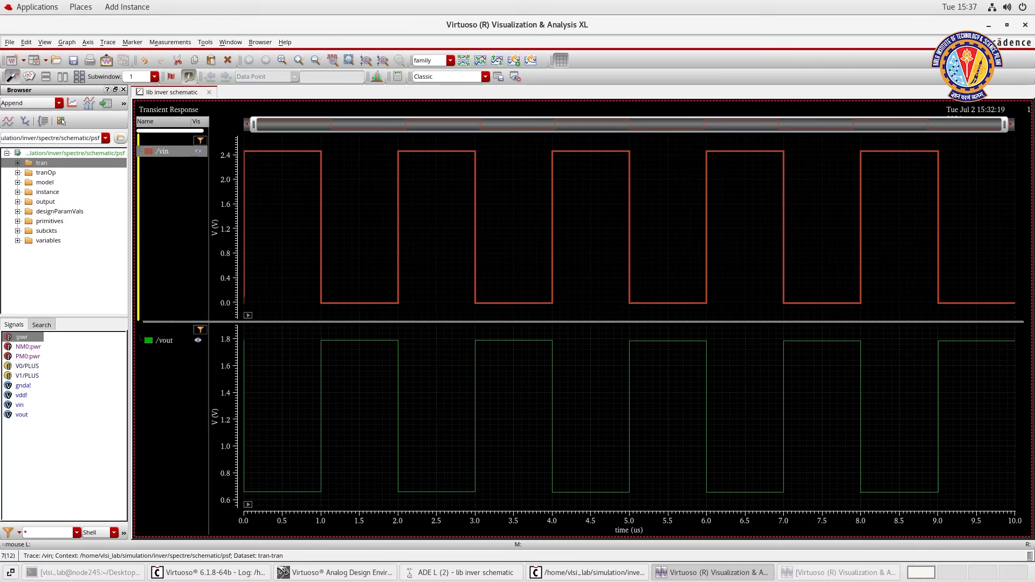
Set Edge Number 1 and Edge Number 2 of the delay function to 2, apply it and evaluate the expression in a table.
click(862, 573)
click(543, 434)
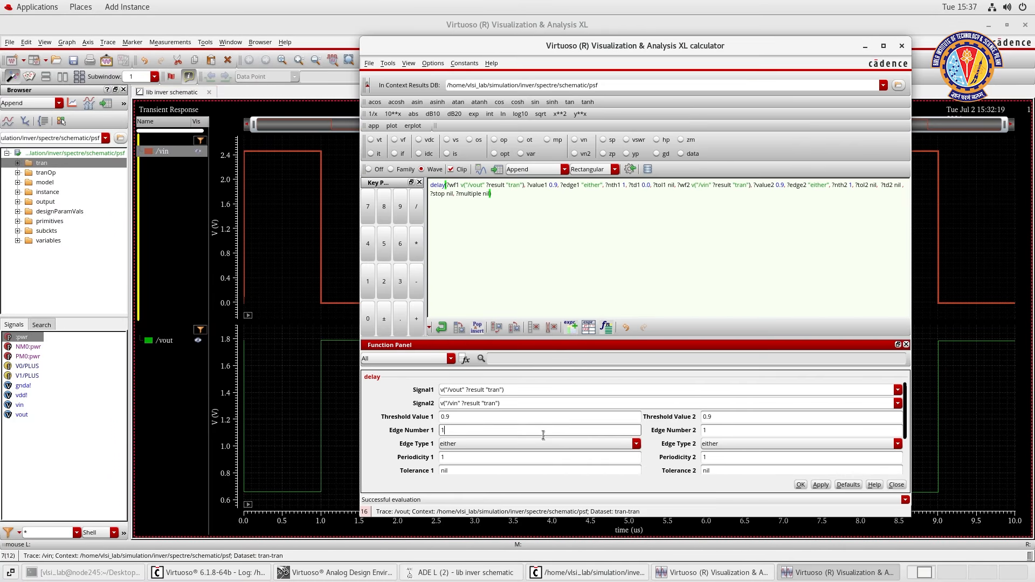
key(BackSpace)
text(2)
click(745, 431)
key(BackSpace)
text(2)
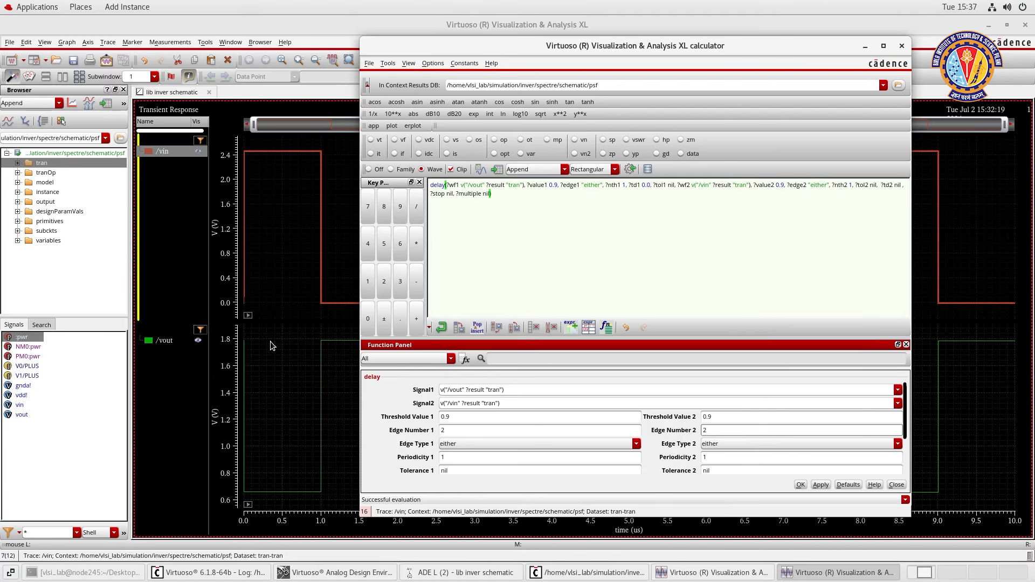
click(821, 485)
click(496, 170)
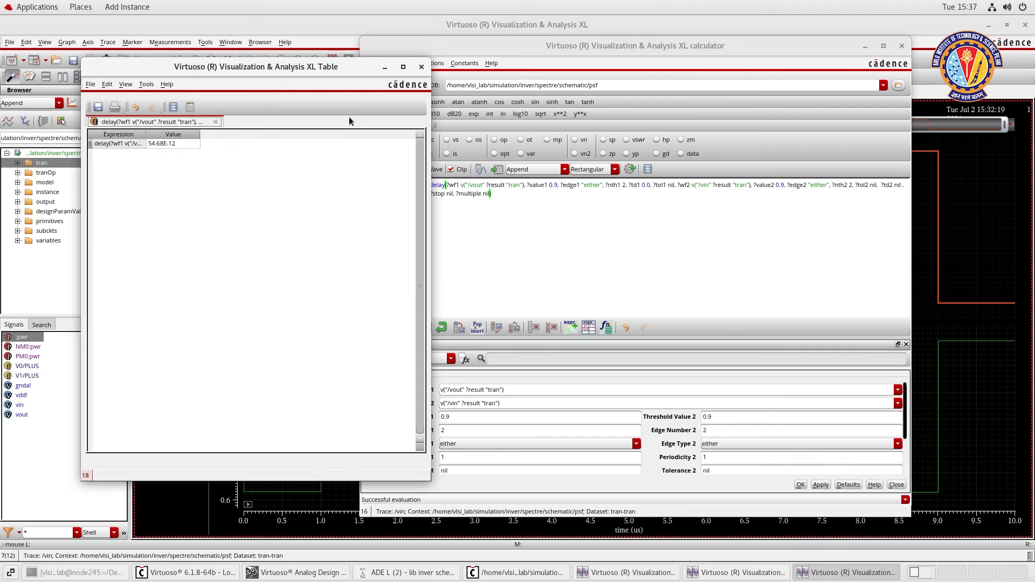
Put away the result table, calculator and waveform windows, and check and save the inver schematic.
click(421, 66)
click(864, 47)
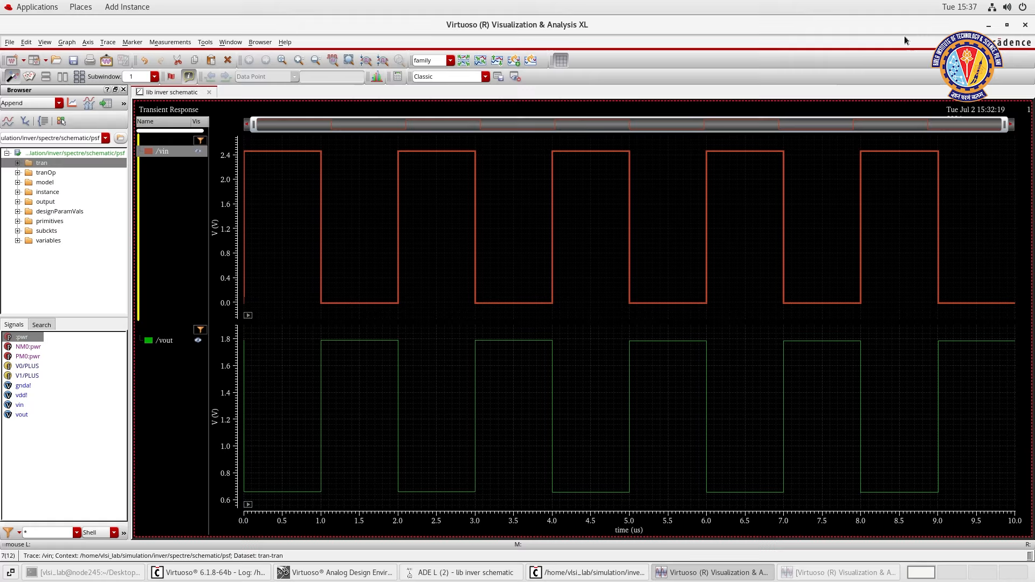
click(988, 26)
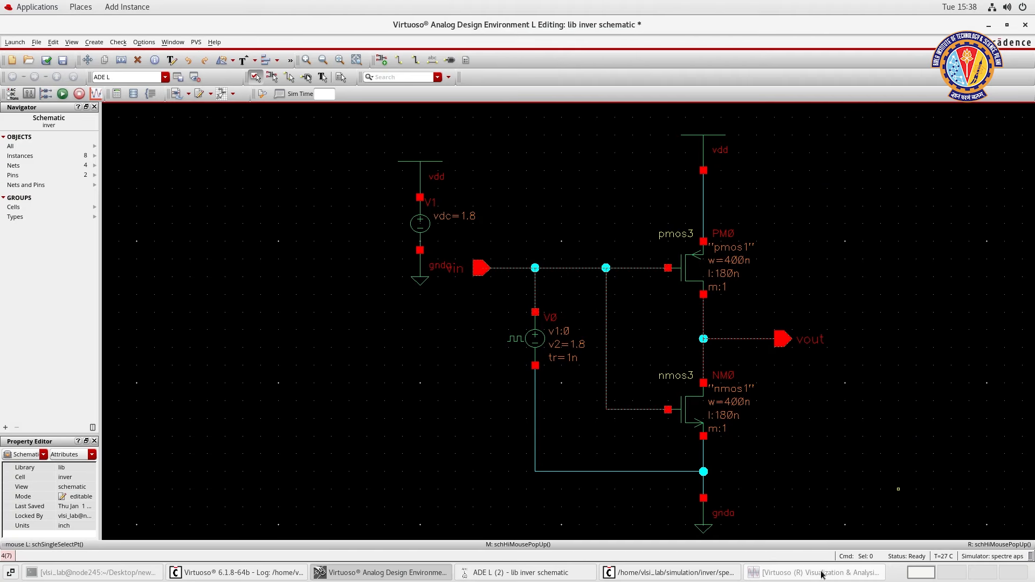
click(1026, 26)
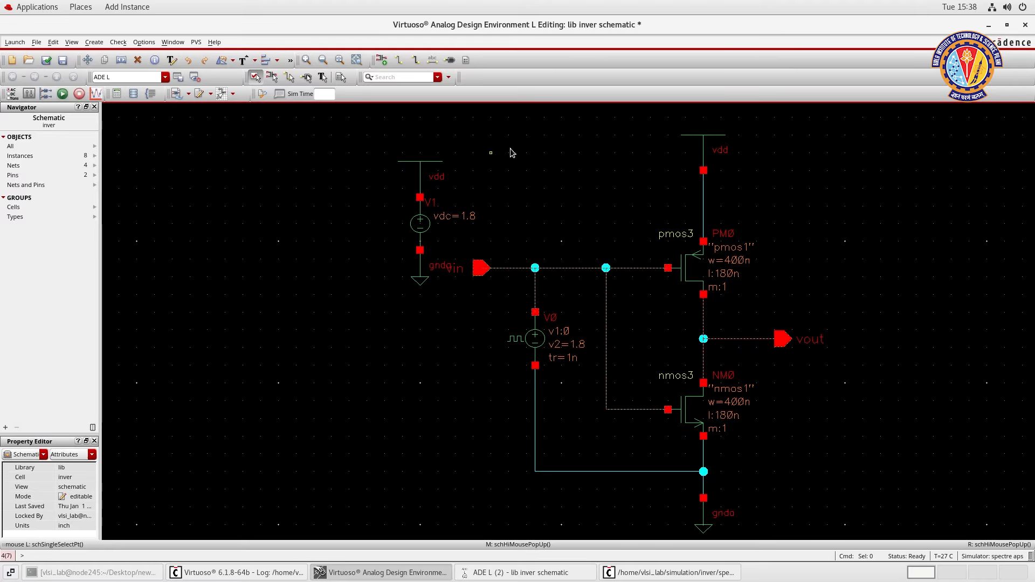
click(47, 61)
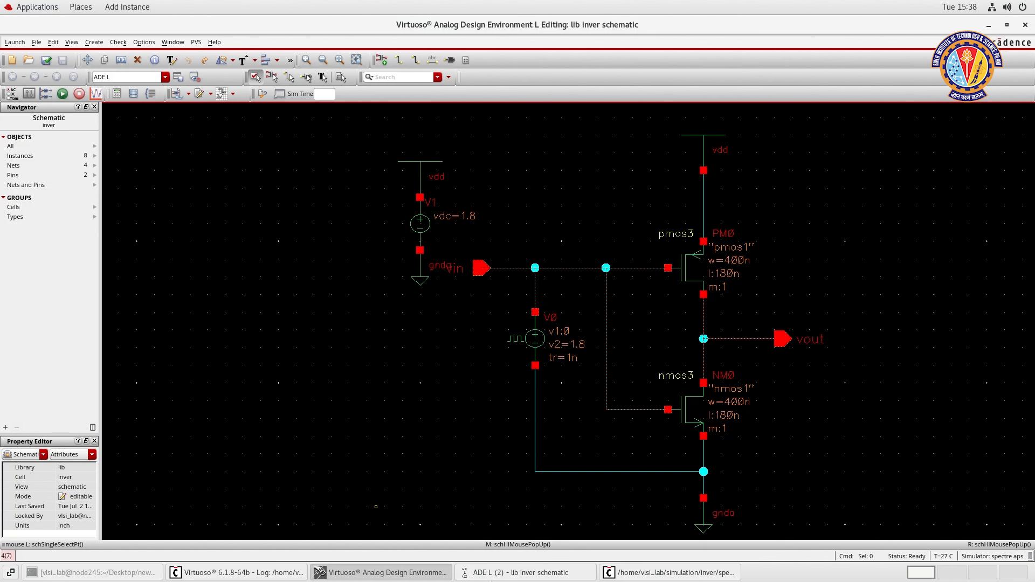
Delete the DC supply V1 with its vdd and gnd symbols, and the pulse source V0, from the inver schematic.
drag(358, 135, 450, 336)
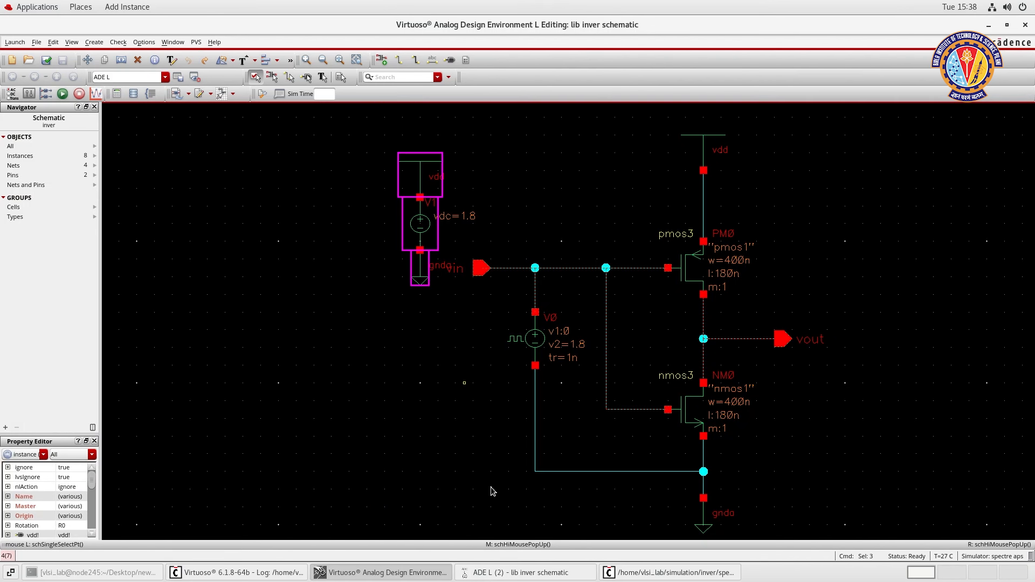
key(Delete)
click(550, 334)
key(Delete)
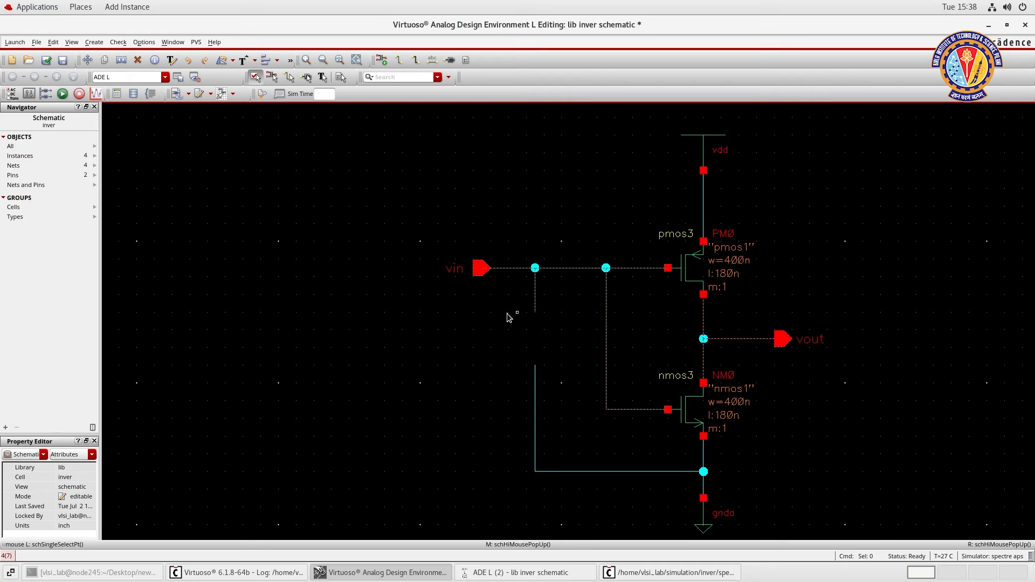
Delete the leftover wires that connected the pulse source to vin and ground, and check and save the schematic.
click(536, 295)
key(Delete)
click(535, 400)
key(Delete)
click(605, 471)
key(Delete)
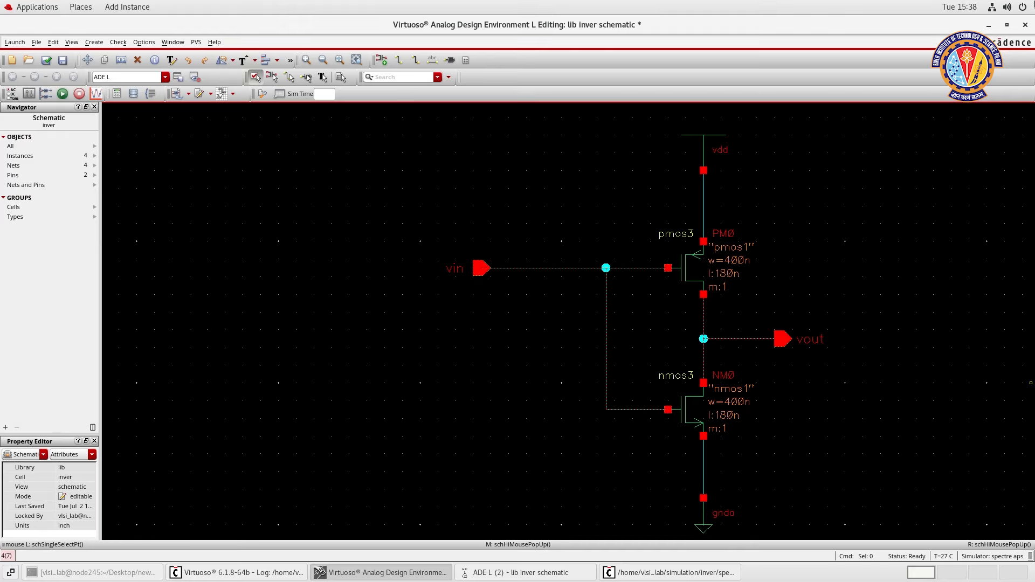
click(52, 61)
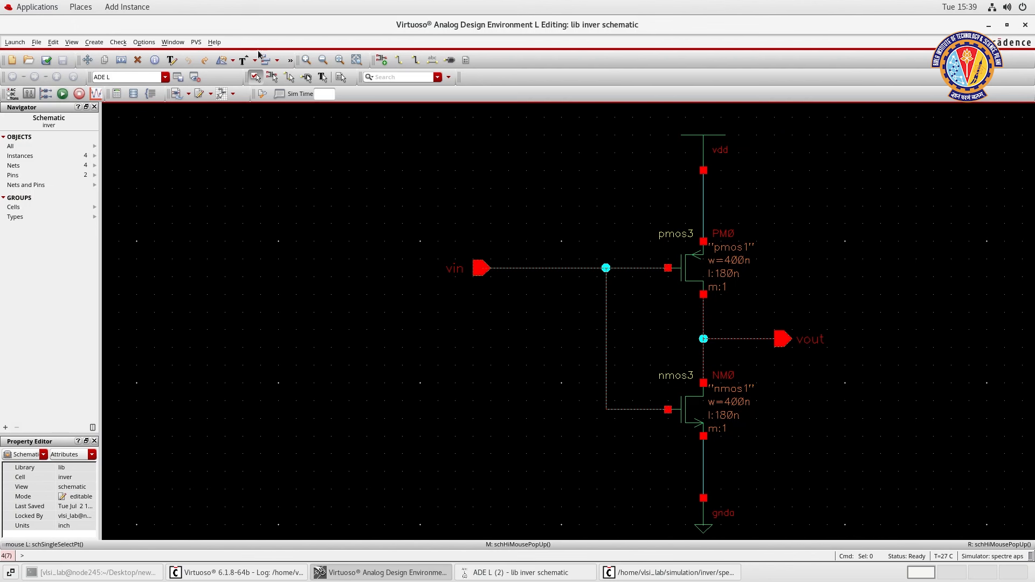
Generate a symbol view of inver from its schematic cellview, with vin as left pin and vout as right pin.
click(94, 42)
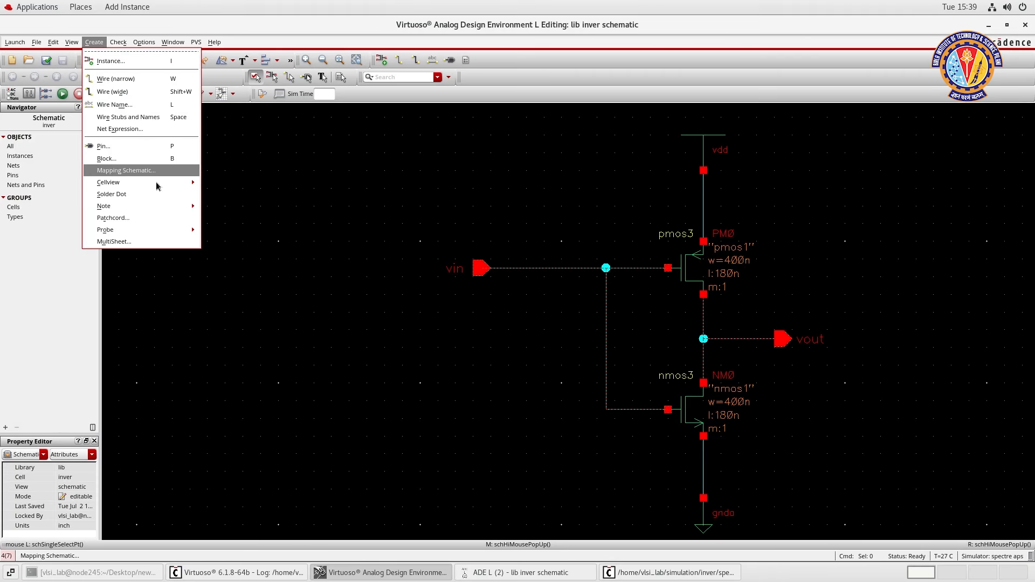
mouse_move(157, 182)
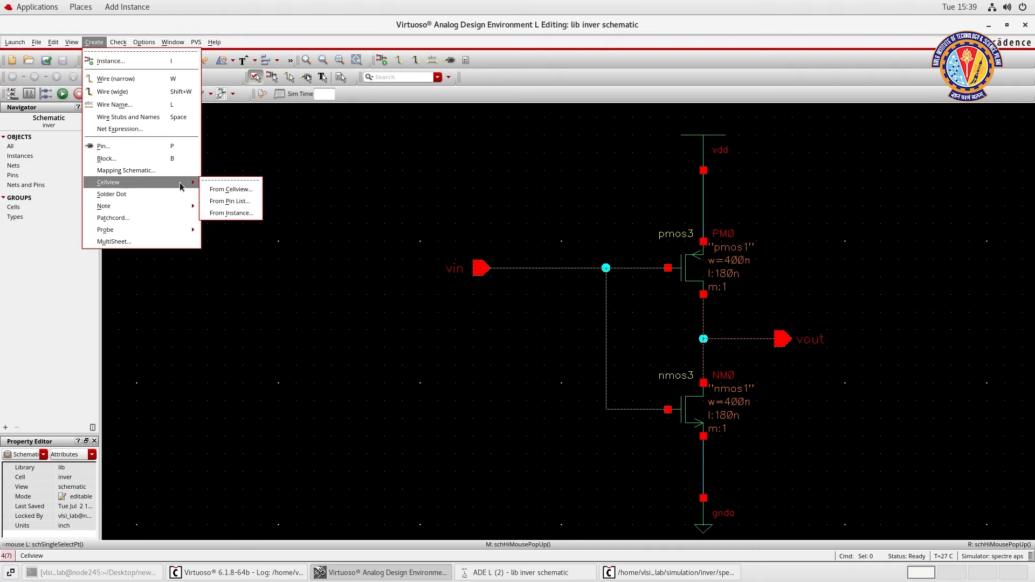
click(225, 193)
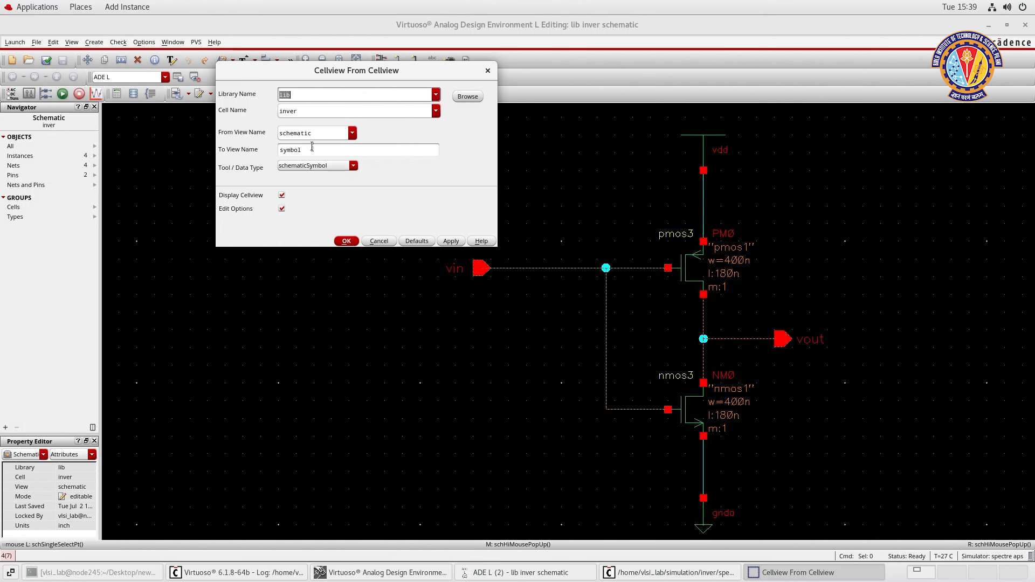
click(355, 242)
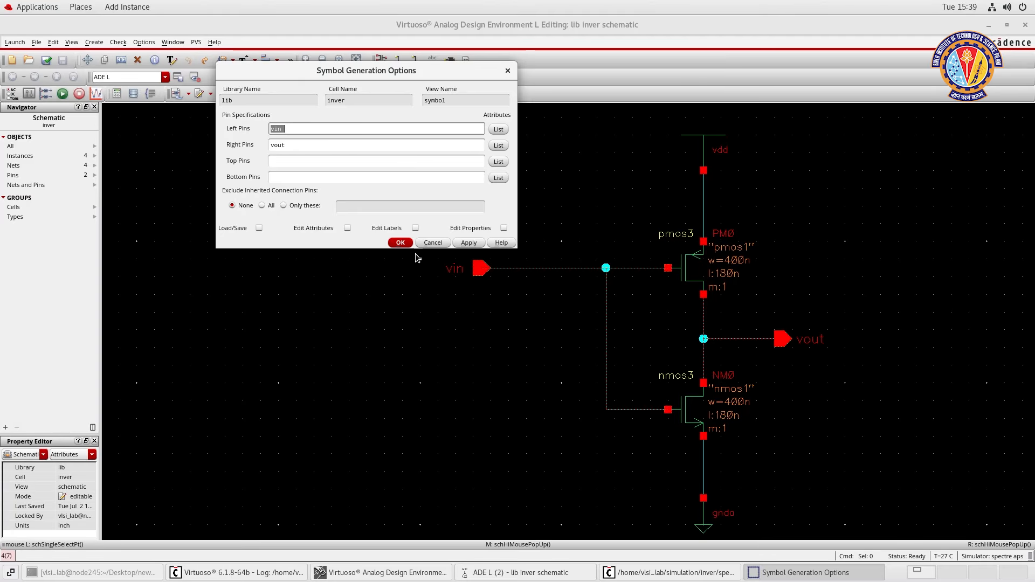
click(401, 242)
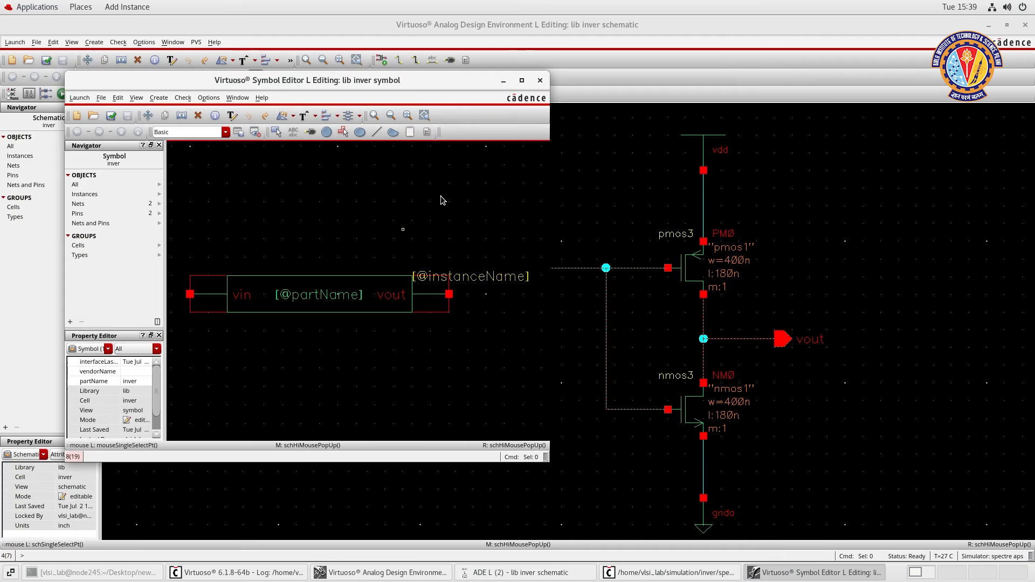
click(521, 81)
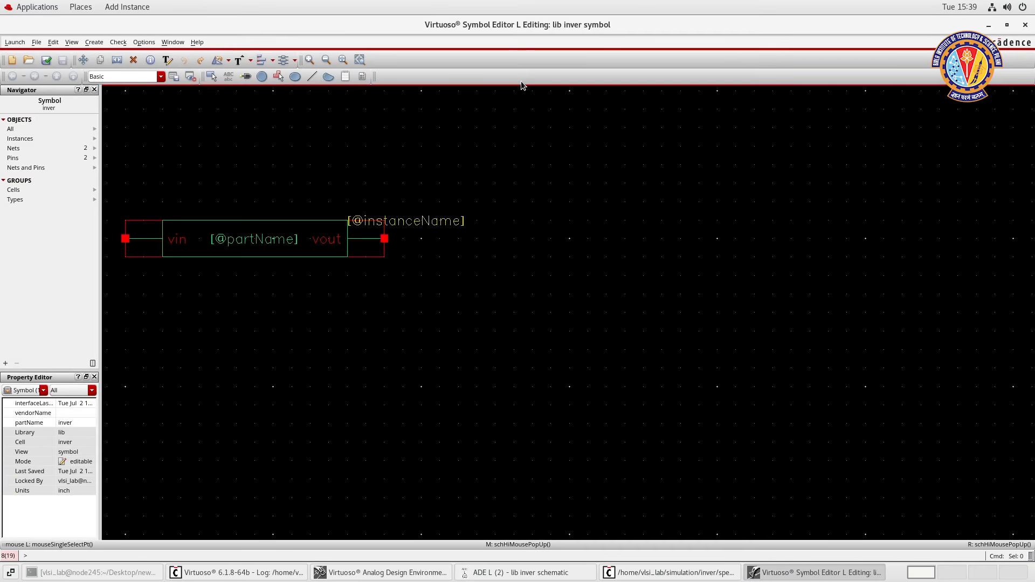
click(429, 224)
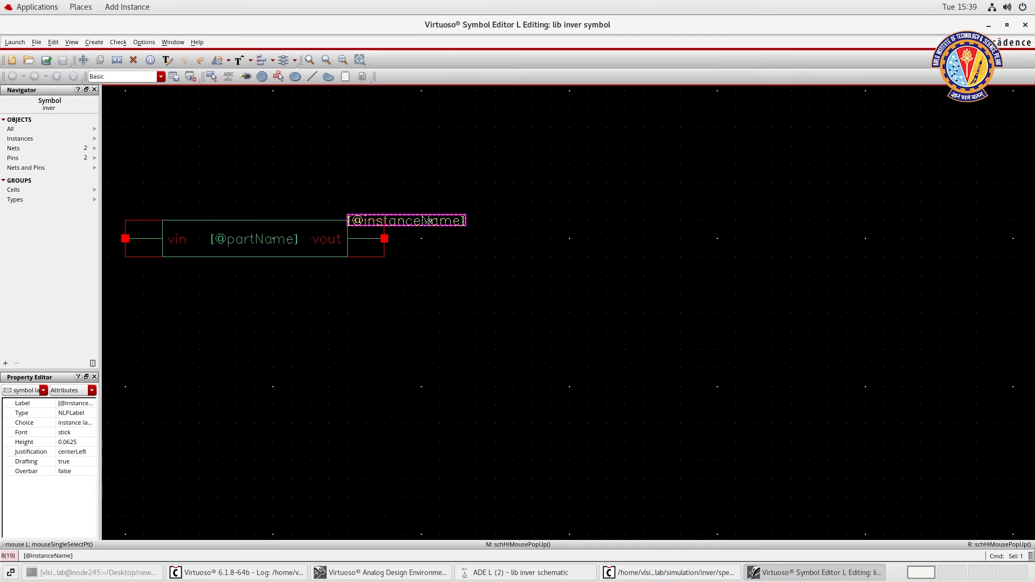
key(Delete)
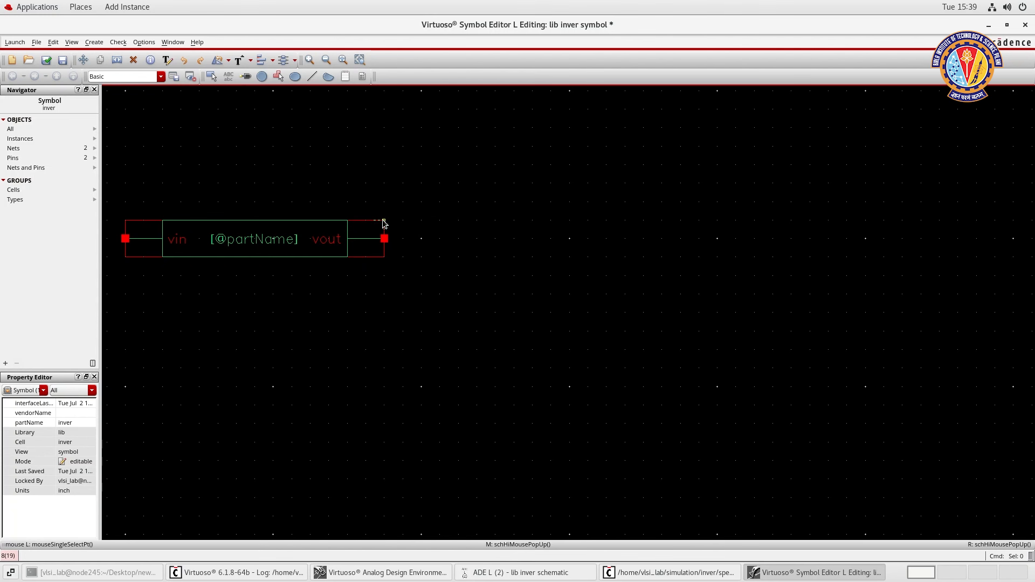
click(384, 223)
key(Delete)
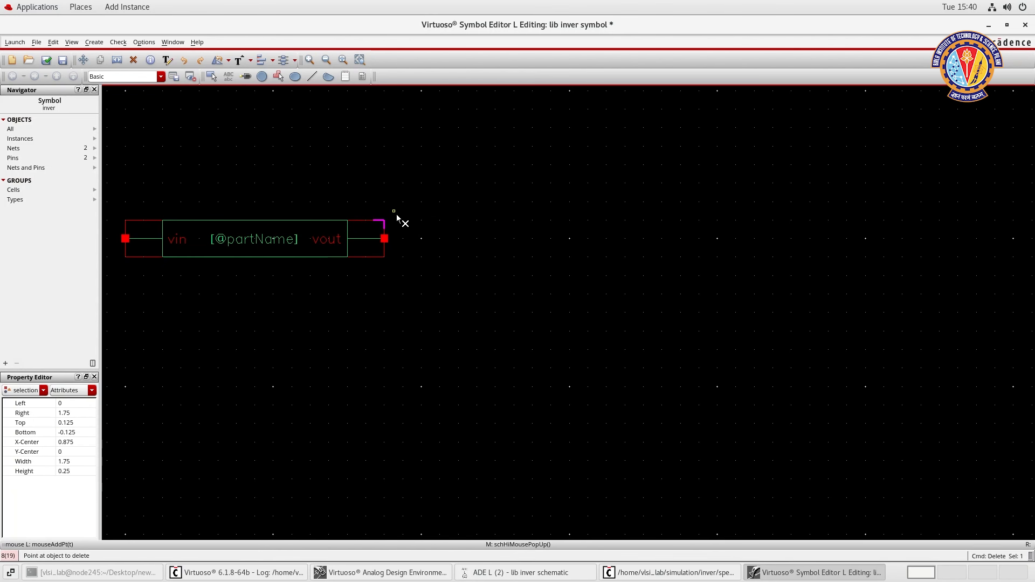
click(377, 221)
key(Escape)
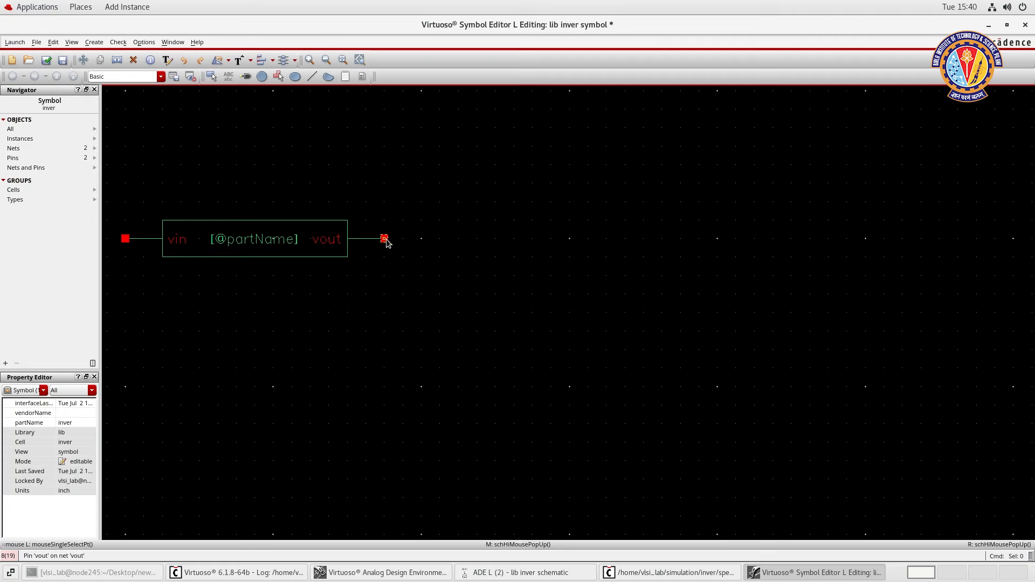
click(249, 237)
click(250, 239)
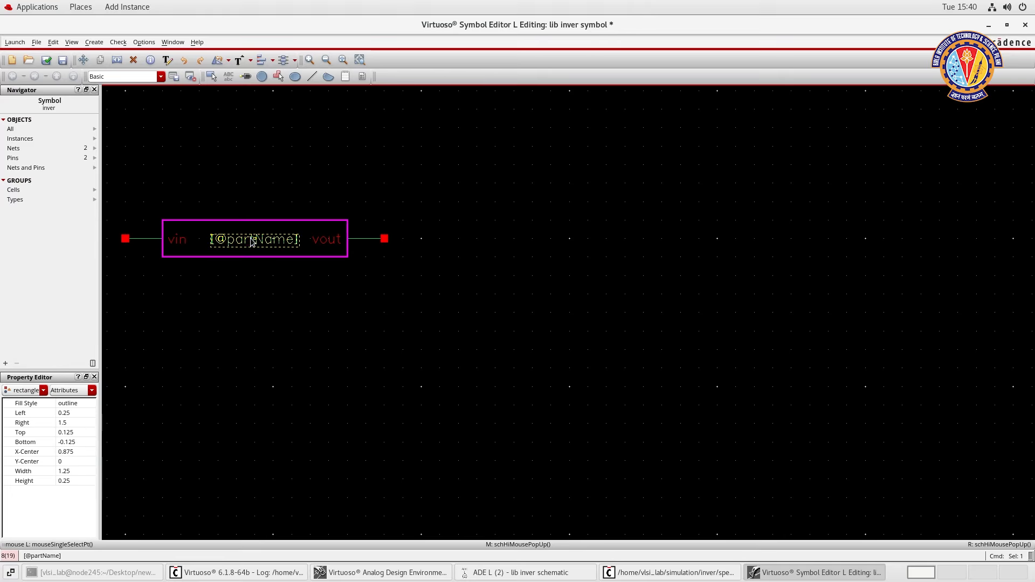
double_click(252, 241)
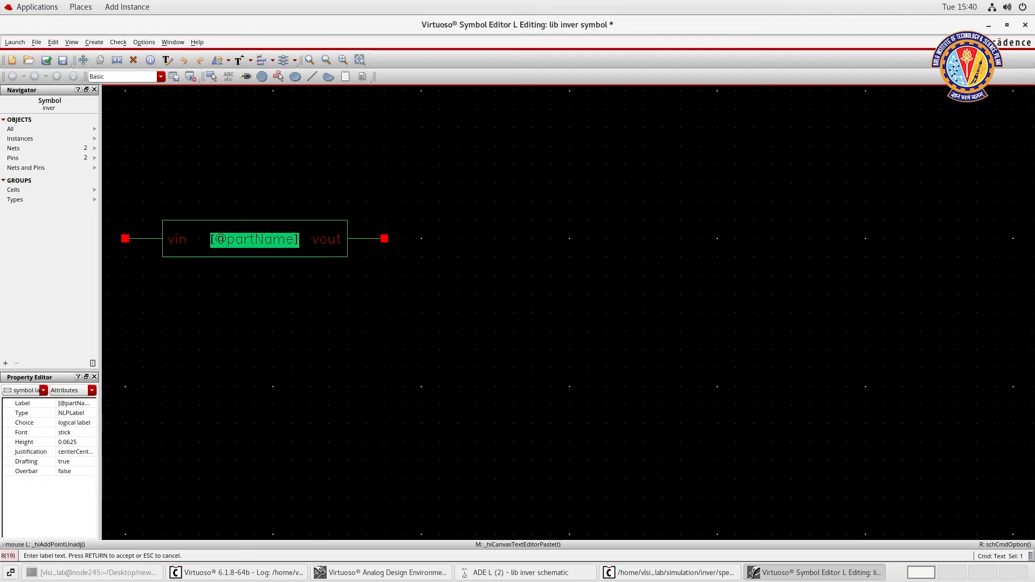
text(Invert)
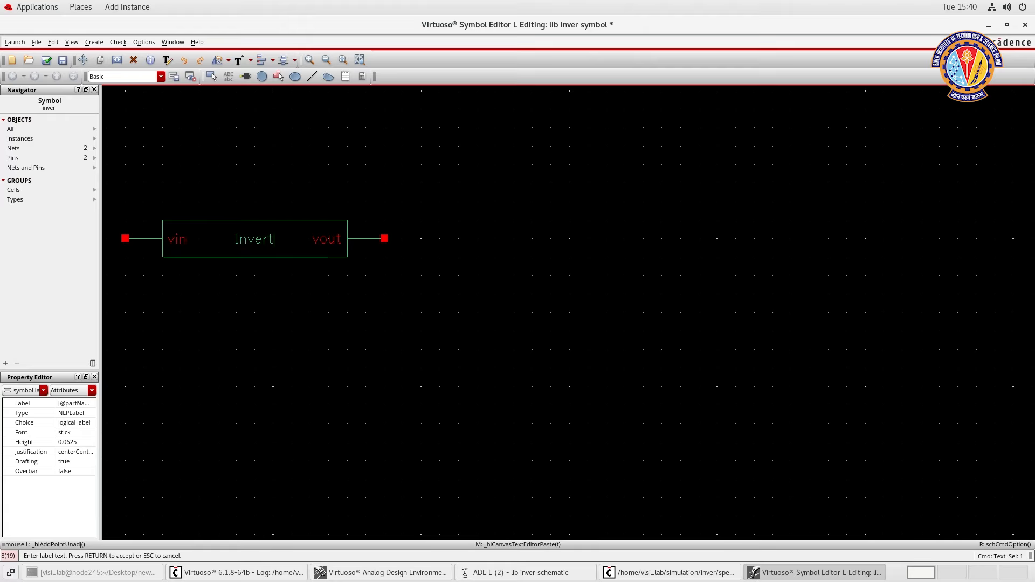
key(Return)
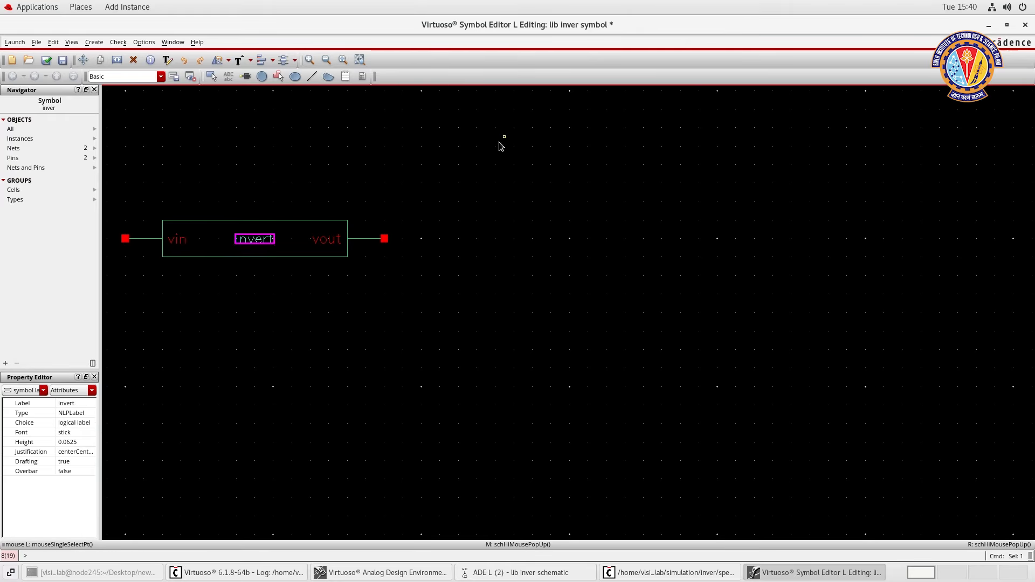
click(466, 128)
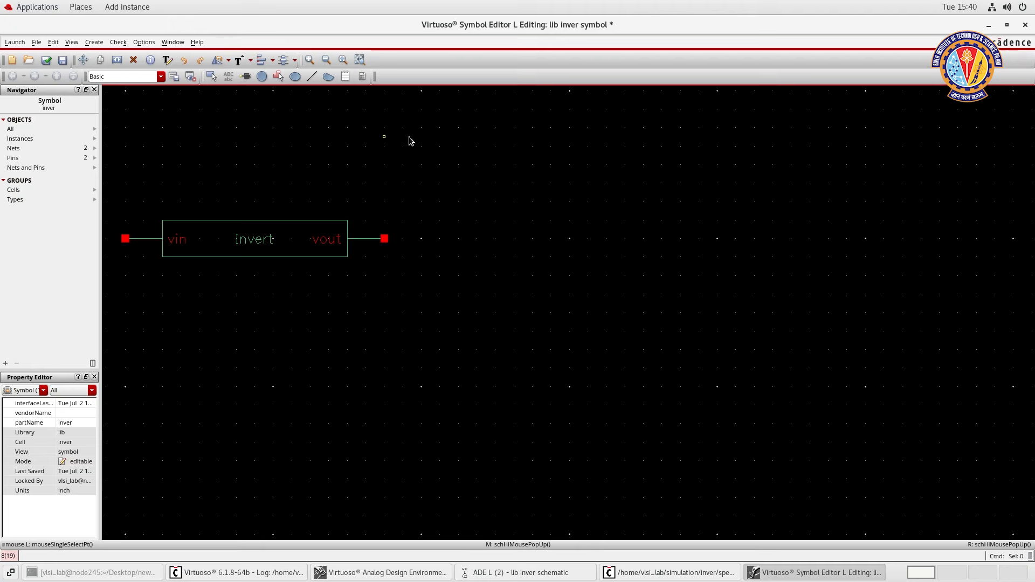
click(52, 58)
Put the open editors aside and create a new schematic cellview named inver_test in library lib.
click(987, 26)
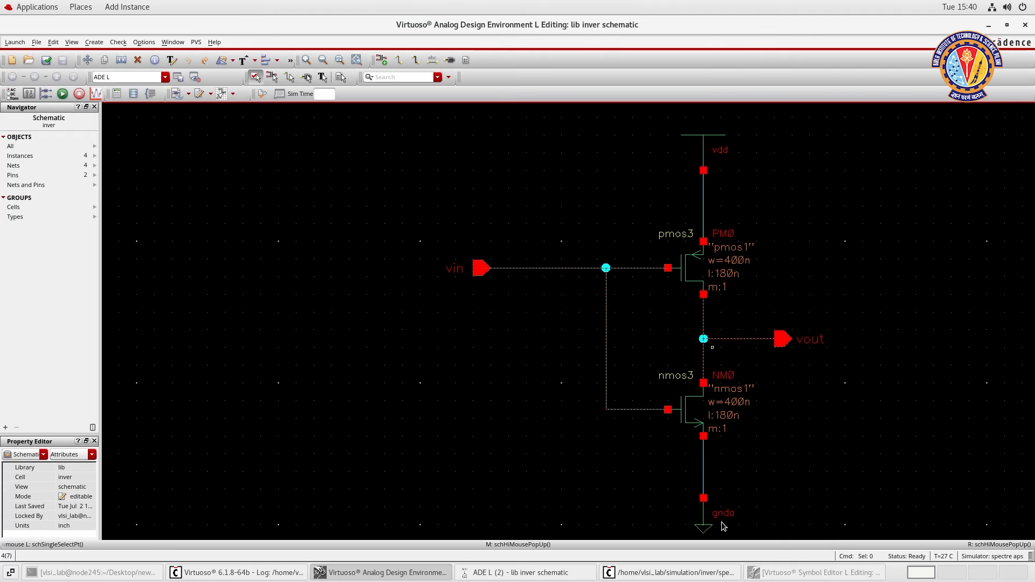
click(783, 574)
click(784, 575)
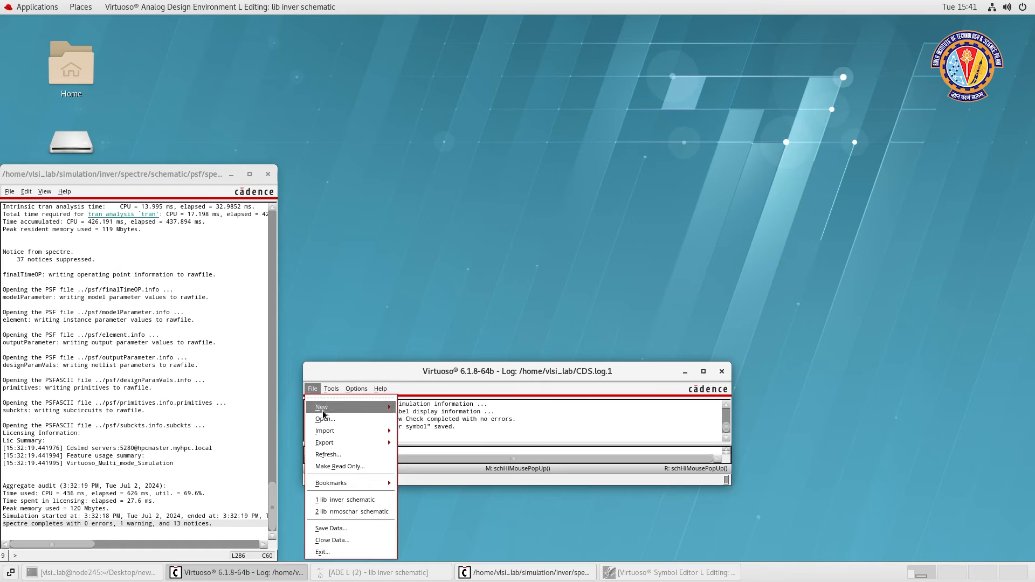
mouse_move(326, 408)
click(424, 425)
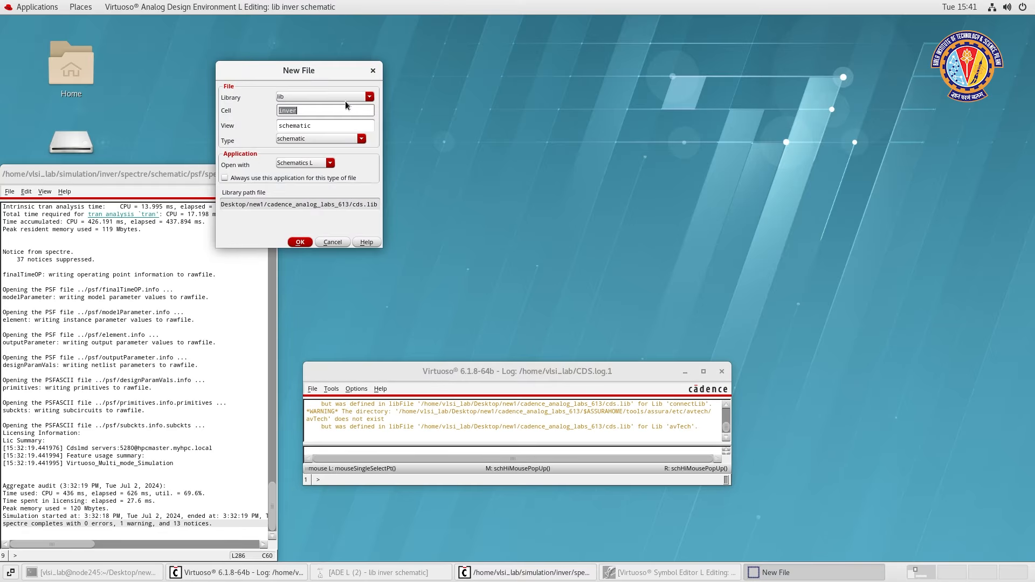
click(297, 110)
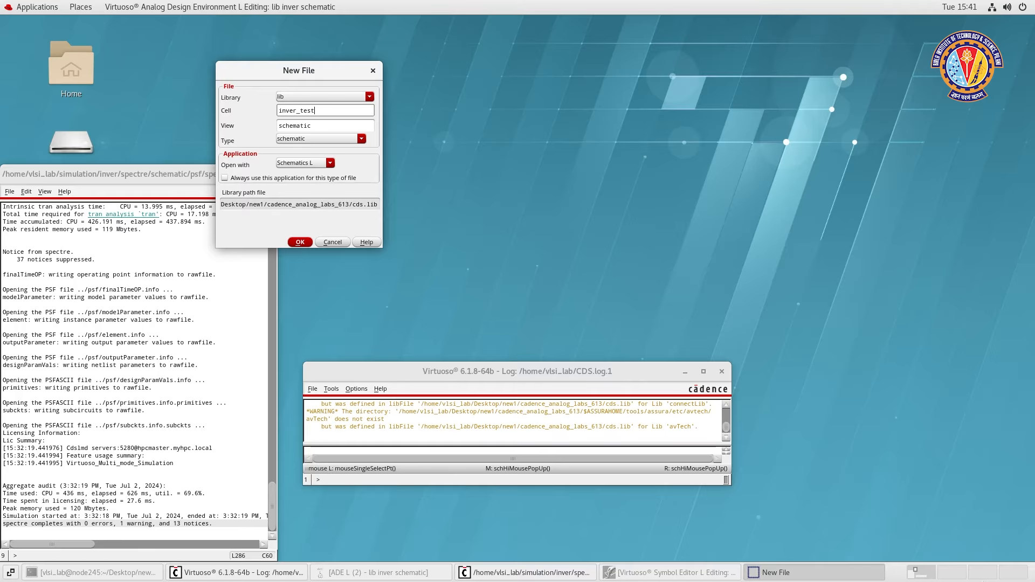
key(Return)
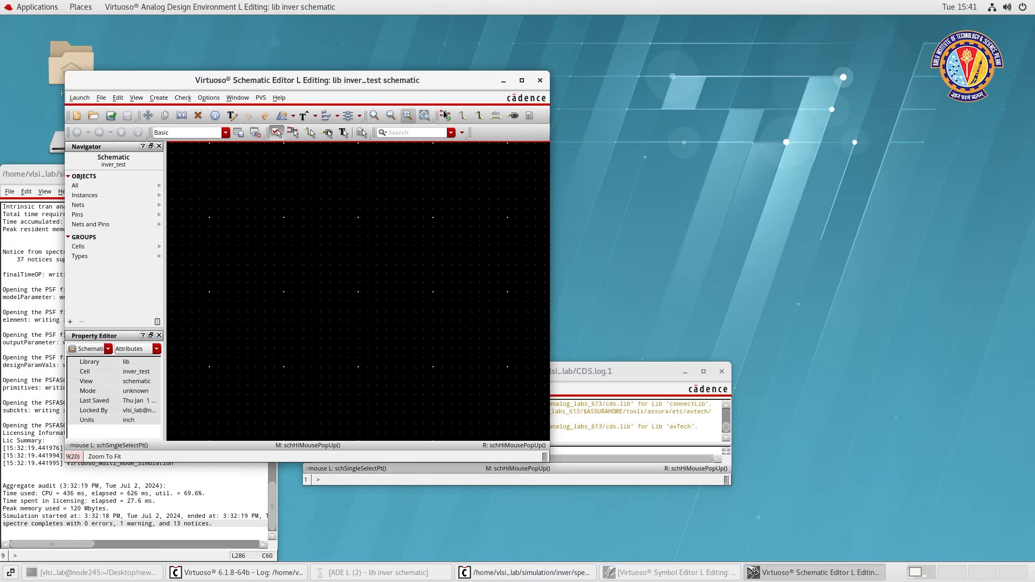
Place one instance of the inver symbol from library lib in the inver_test schematic and maximize the editor window.
click(445, 115)
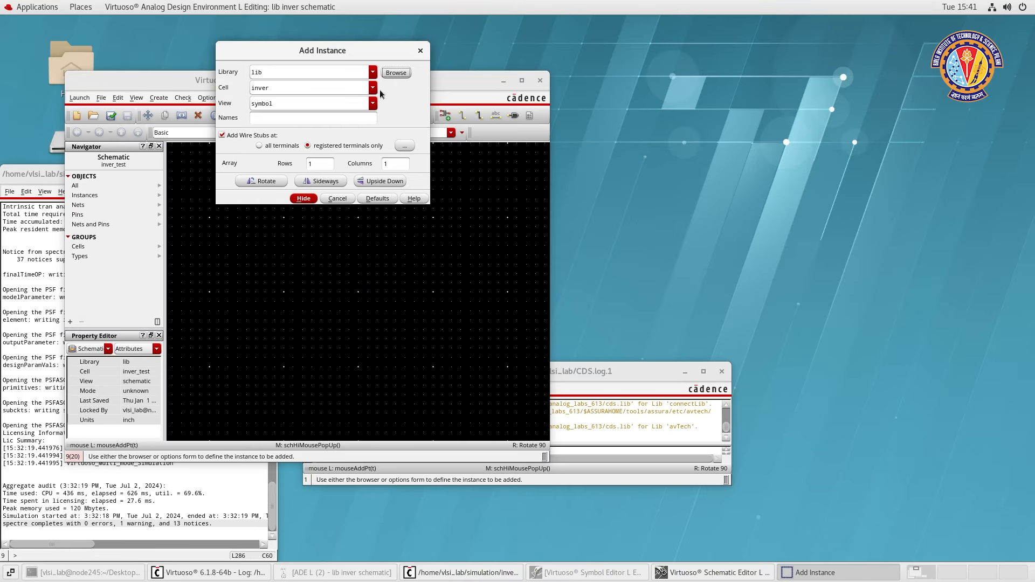
click(401, 72)
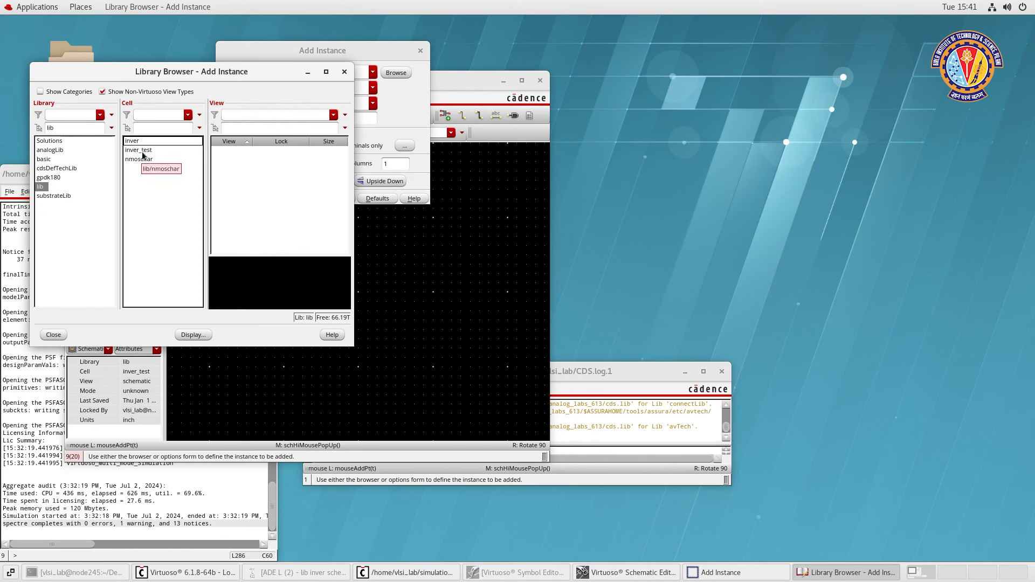
click(156, 141)
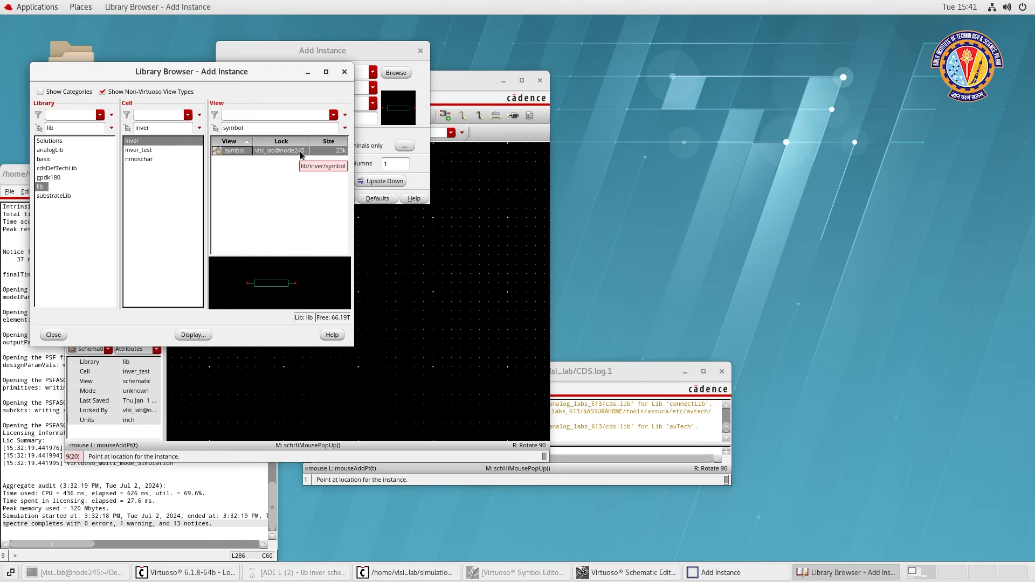
click(387, 292)
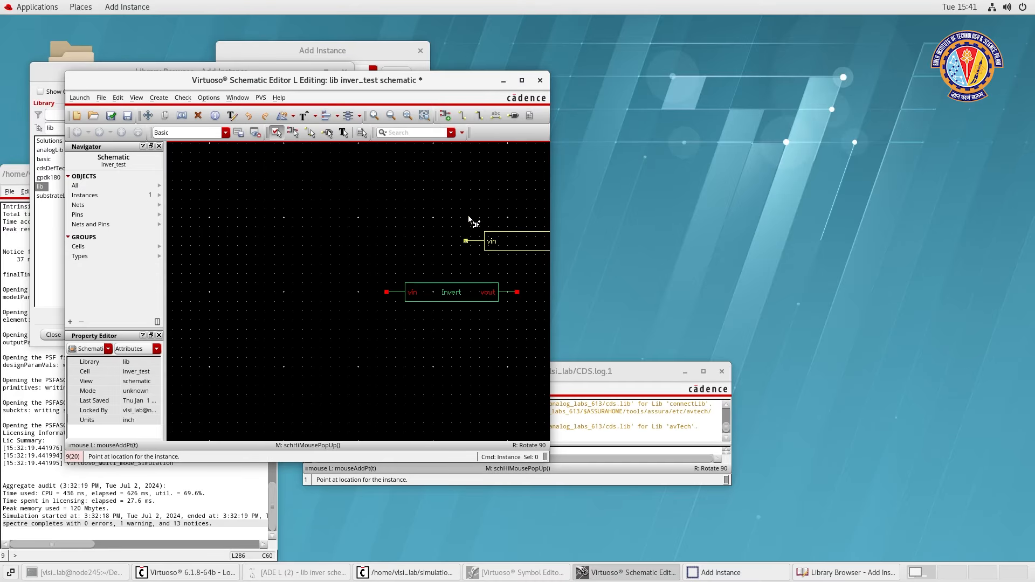
click(522, 80)
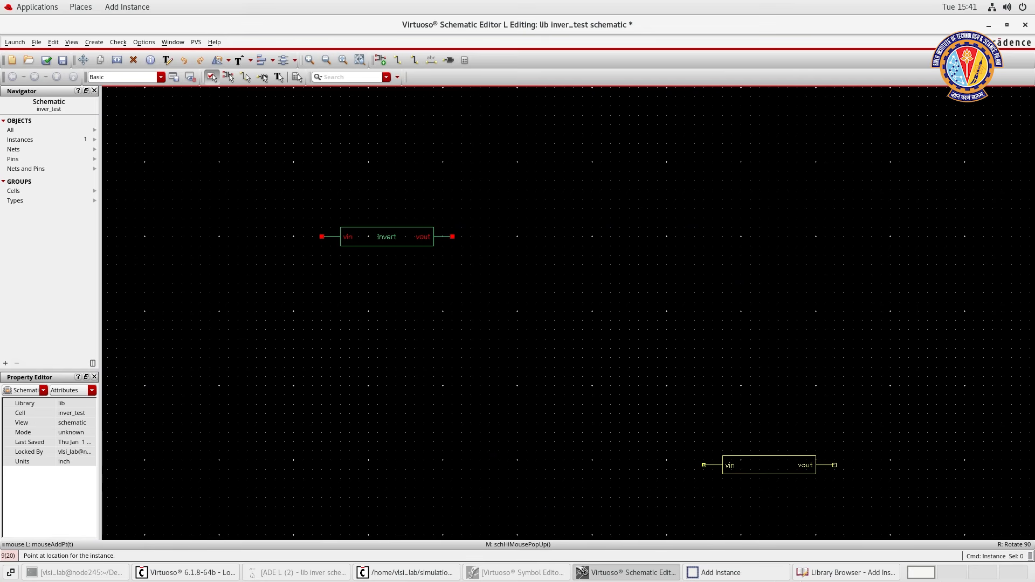